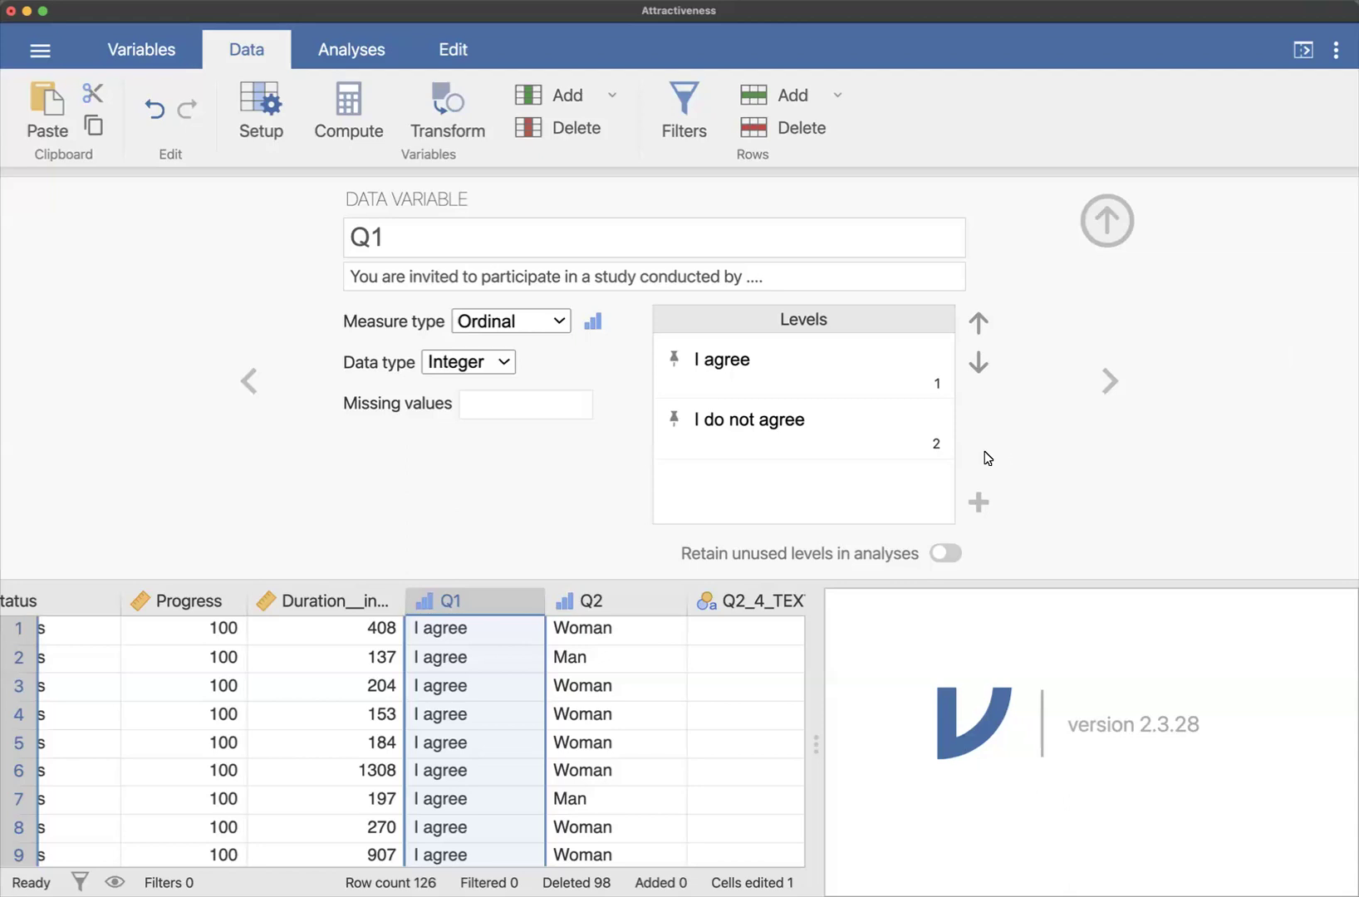
# Step: Replace Q1's description with 'Agreement with the informed consent'
pyautogui.hscroll(2, 342, 656)
pyautogui.hscroll(3, 343, 657)
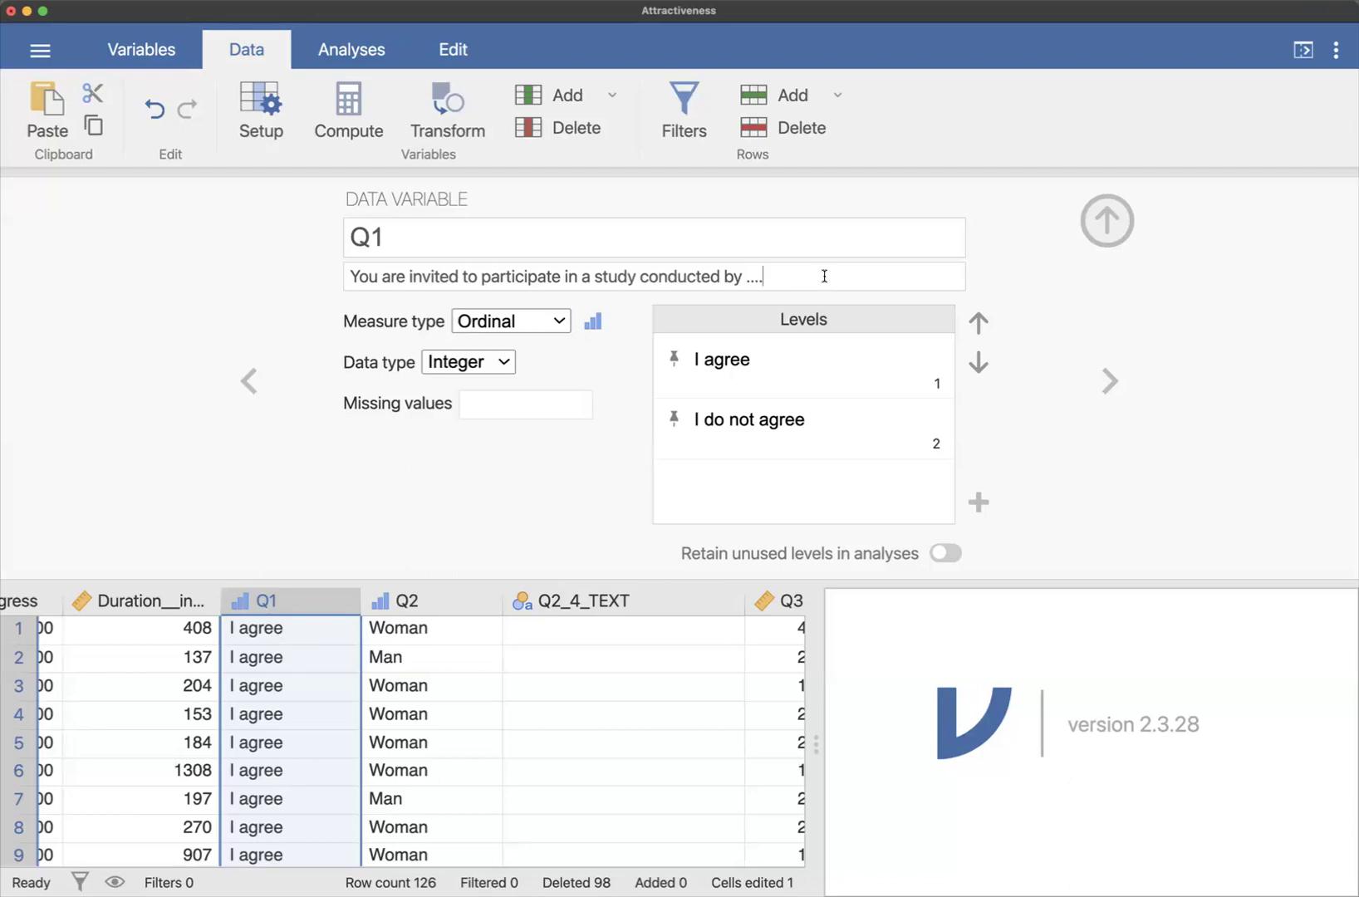
pyautogui.click(849, 278)
pyautogui.doubleClick(817, 277)
pyautogui.click(683, 278)
pyautogui.moveTo(349, 278); pyautogui.dragTo(841, 279)
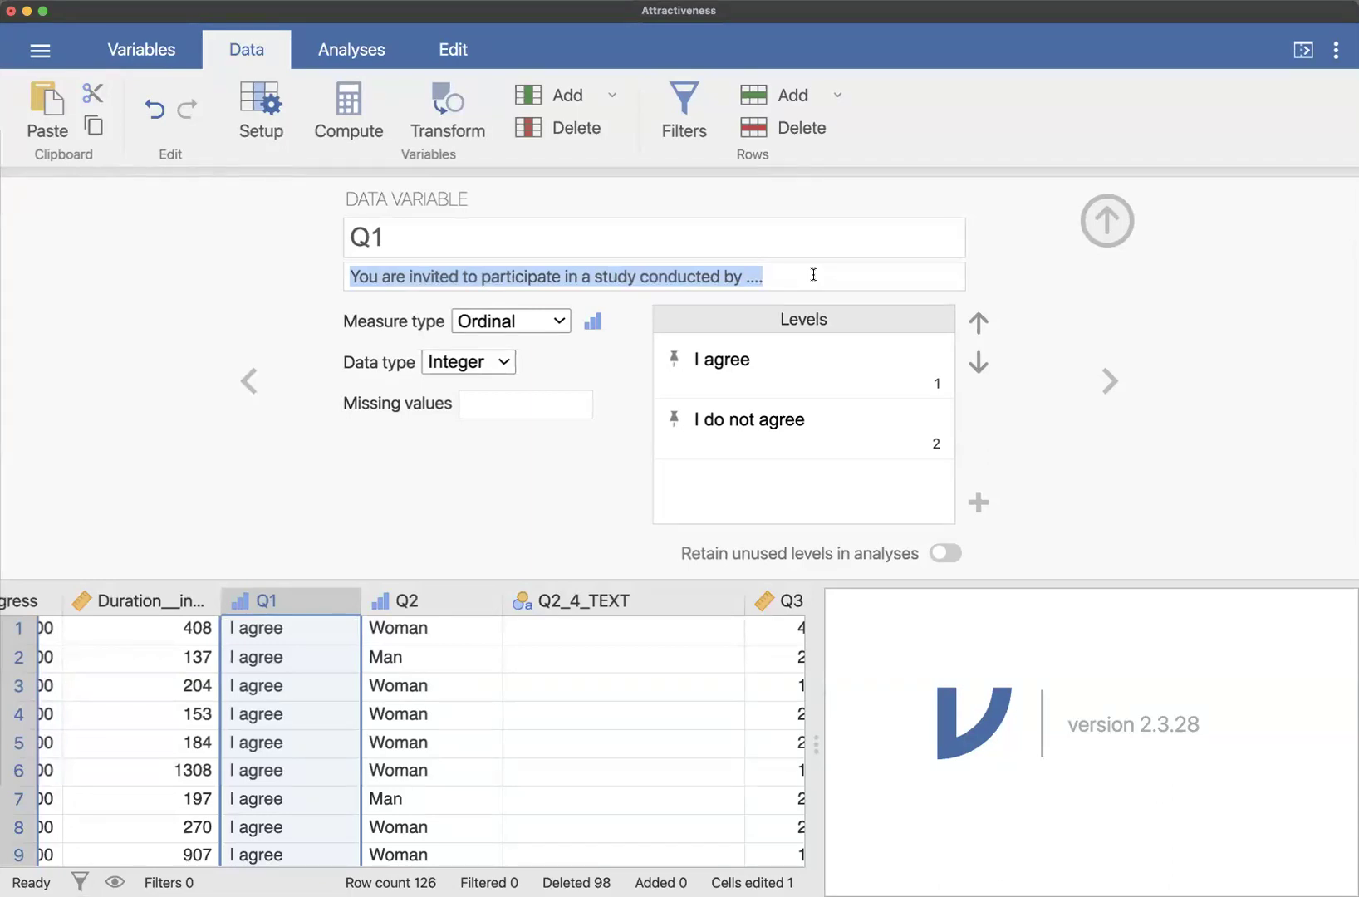
pyautogui.write('Agreement with the')
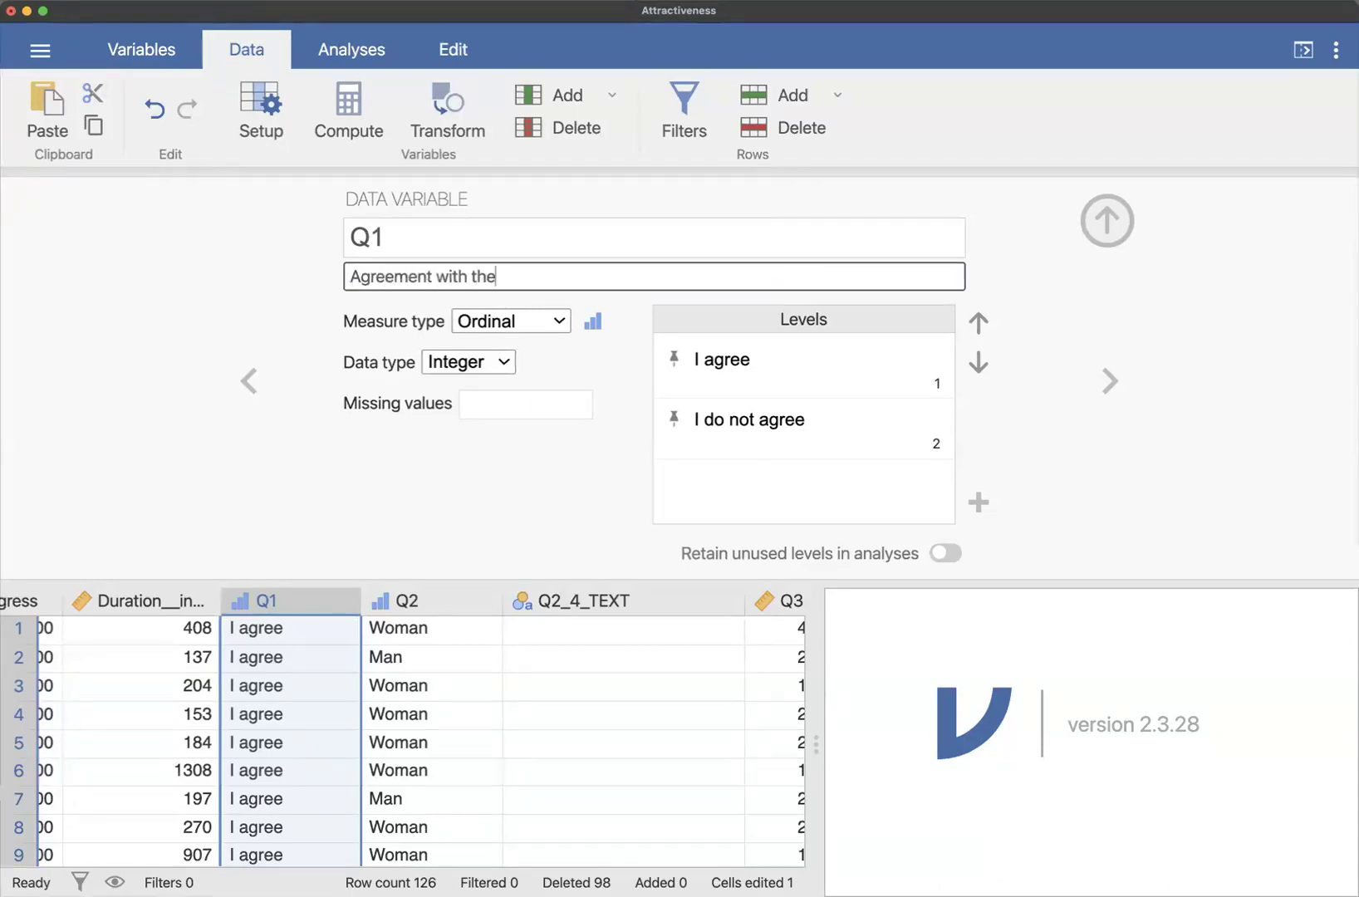
pyautogui.write(' informed consent')
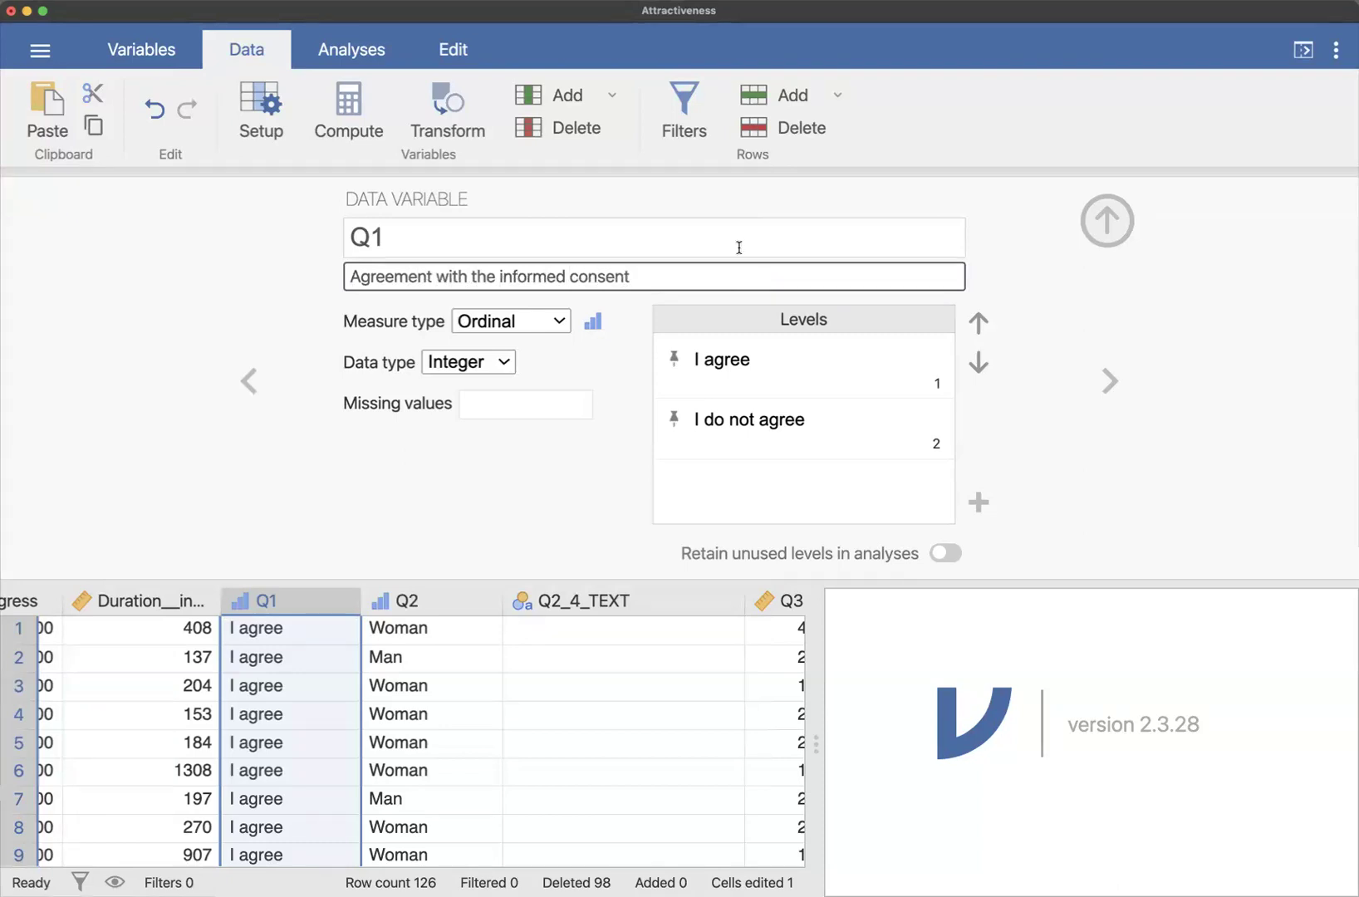
# Step: Rename Q1 to InformedConsent
pyautogui.click(439, 242)
pyautogui.write('InformedConsent')
pyautogui.click(223, 264)
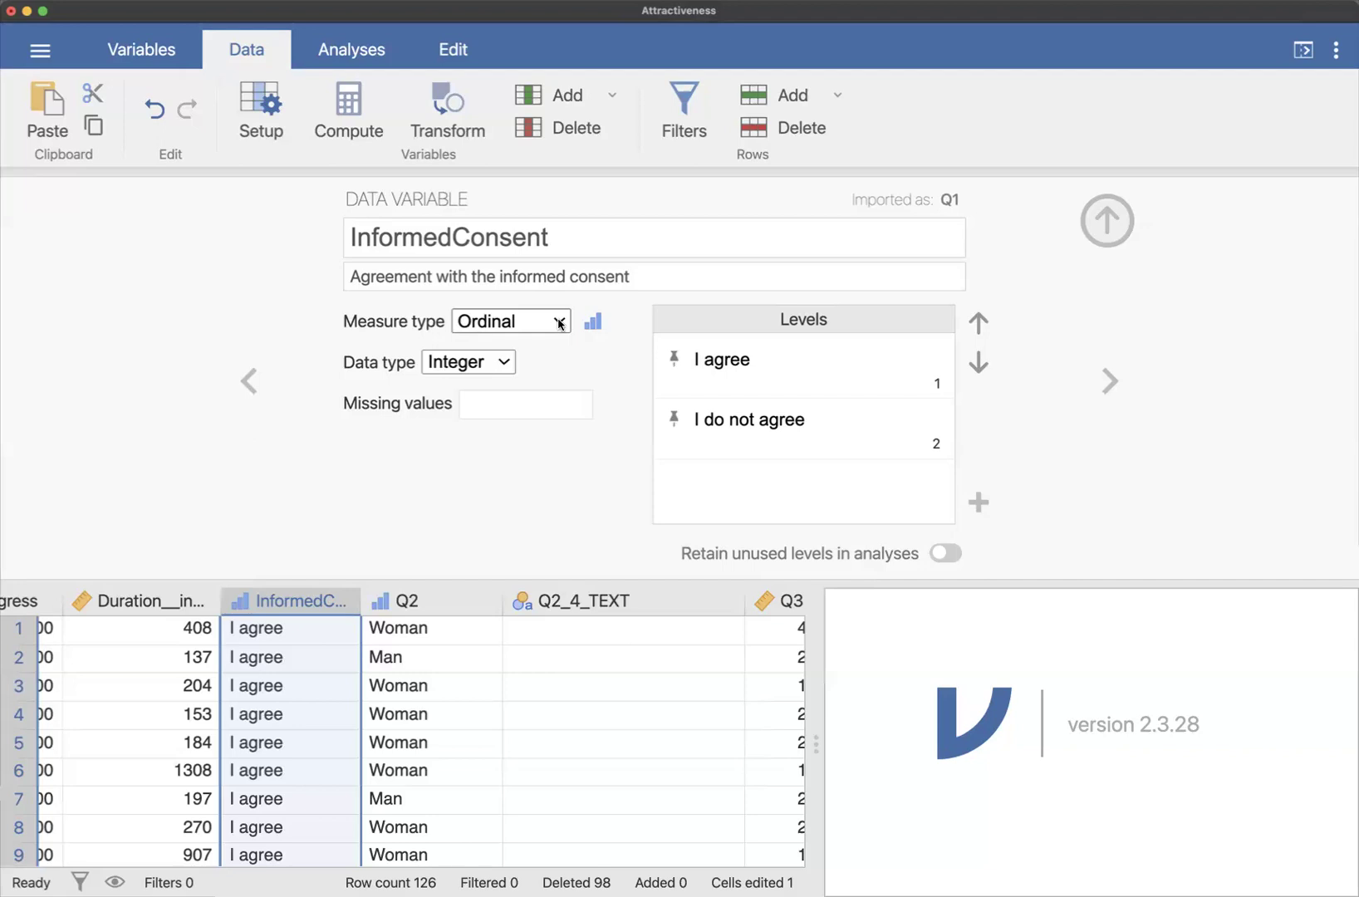
# Step: Switch InformedConsent's measure type from Ordinal to Nominal and confirm it stays Nominal
pyautogui.click(559, 324)
pyautogui.click(549, 352)
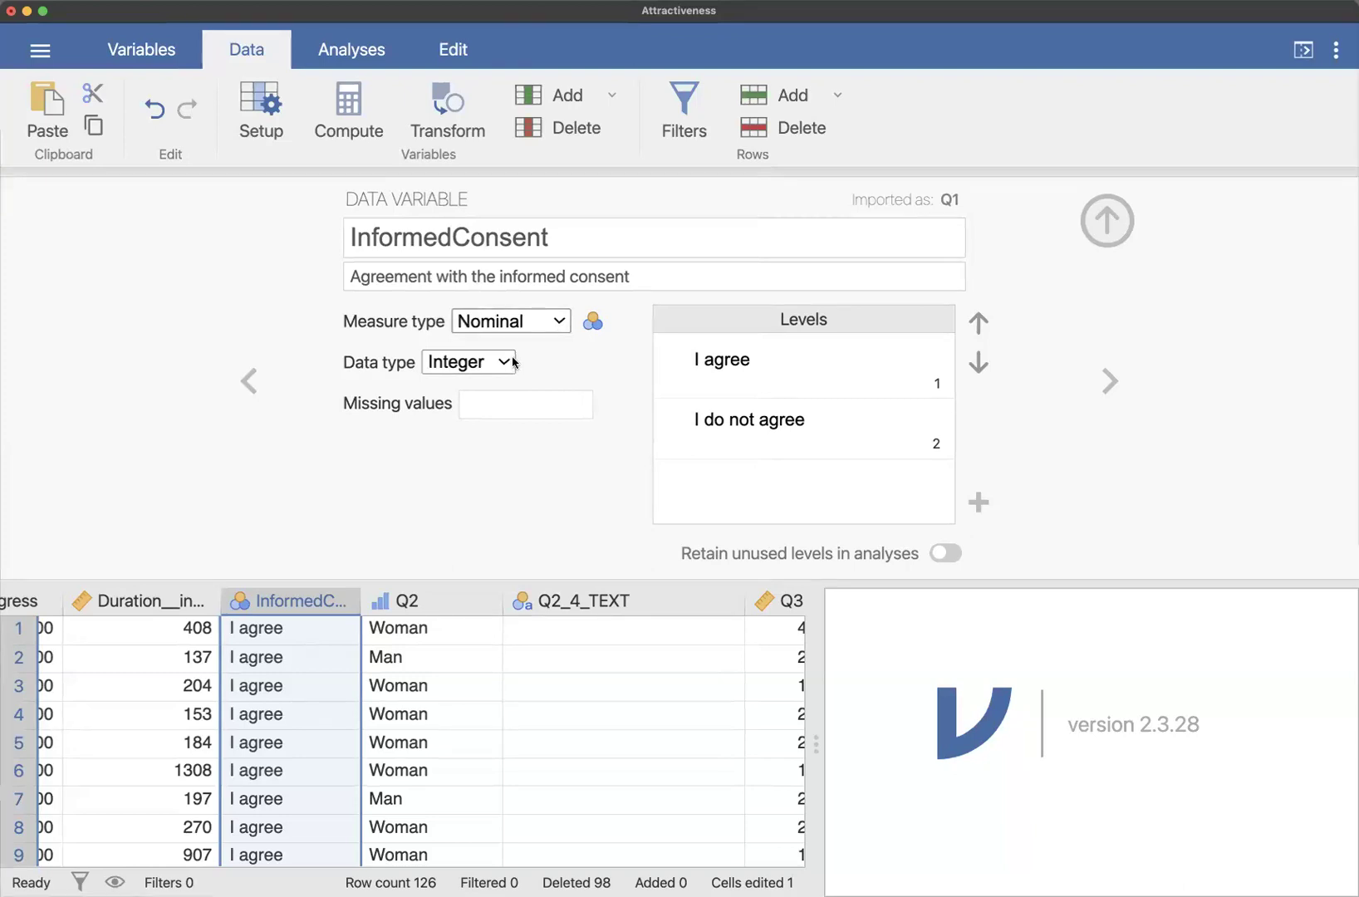
pyautogui.click(555, 323)
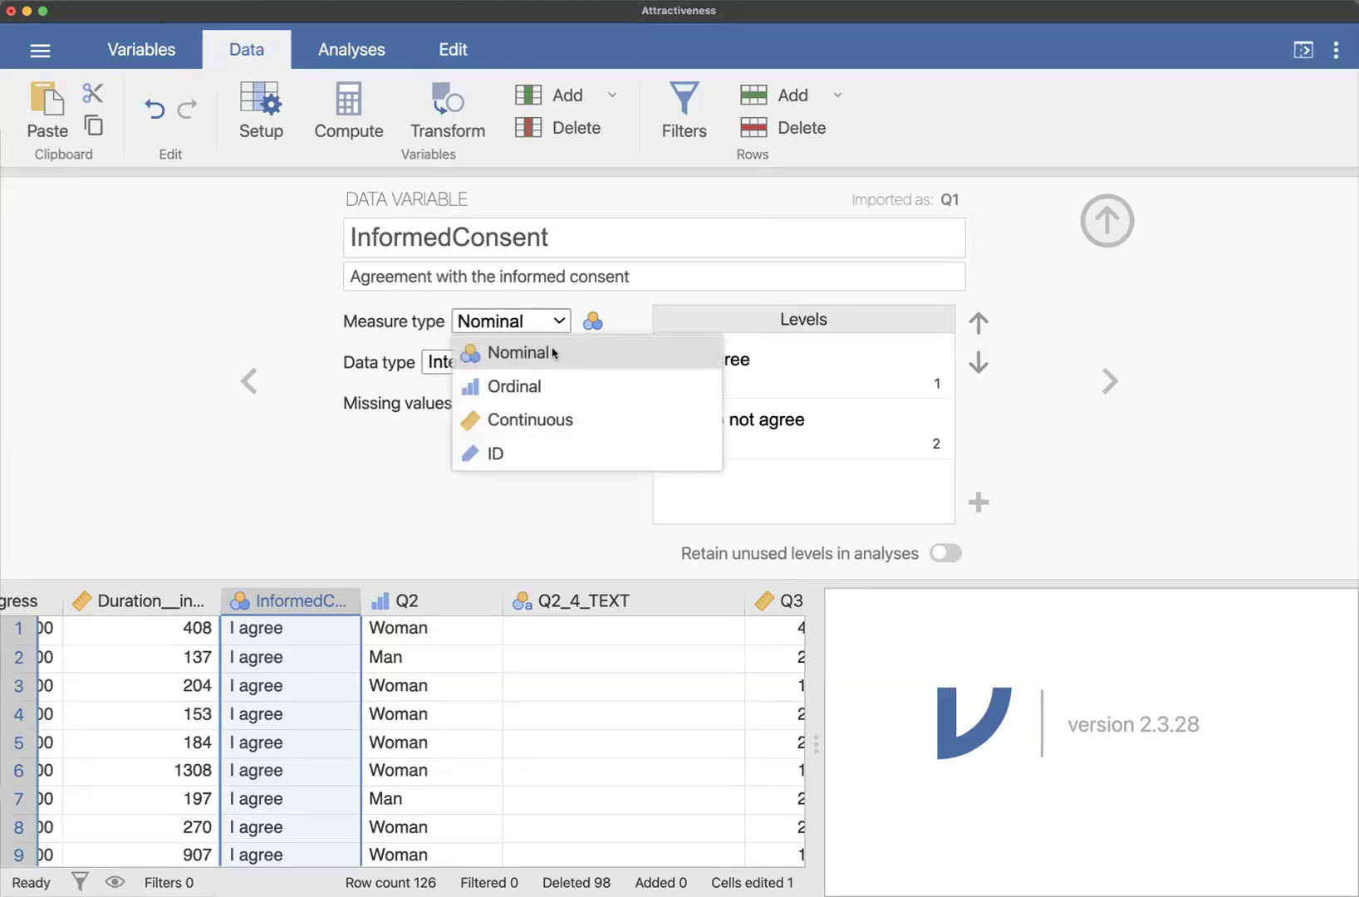
pyautogui.click(553, 352)
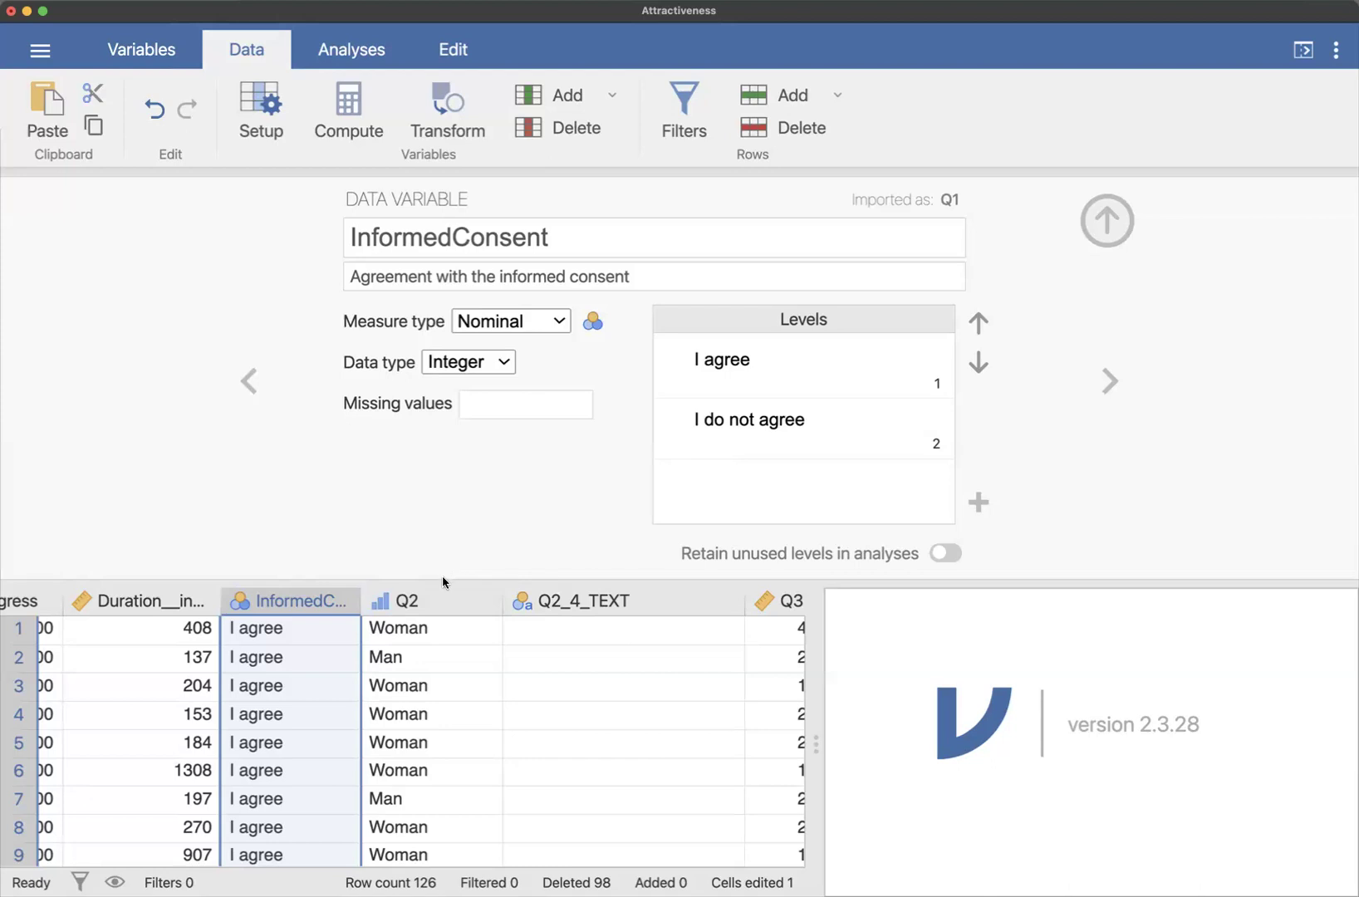
# Step: Trim ' - Selected Choice' from Q2's description, leaving 'With which gender do you most identify?'
pyautogui.click(444, 599)
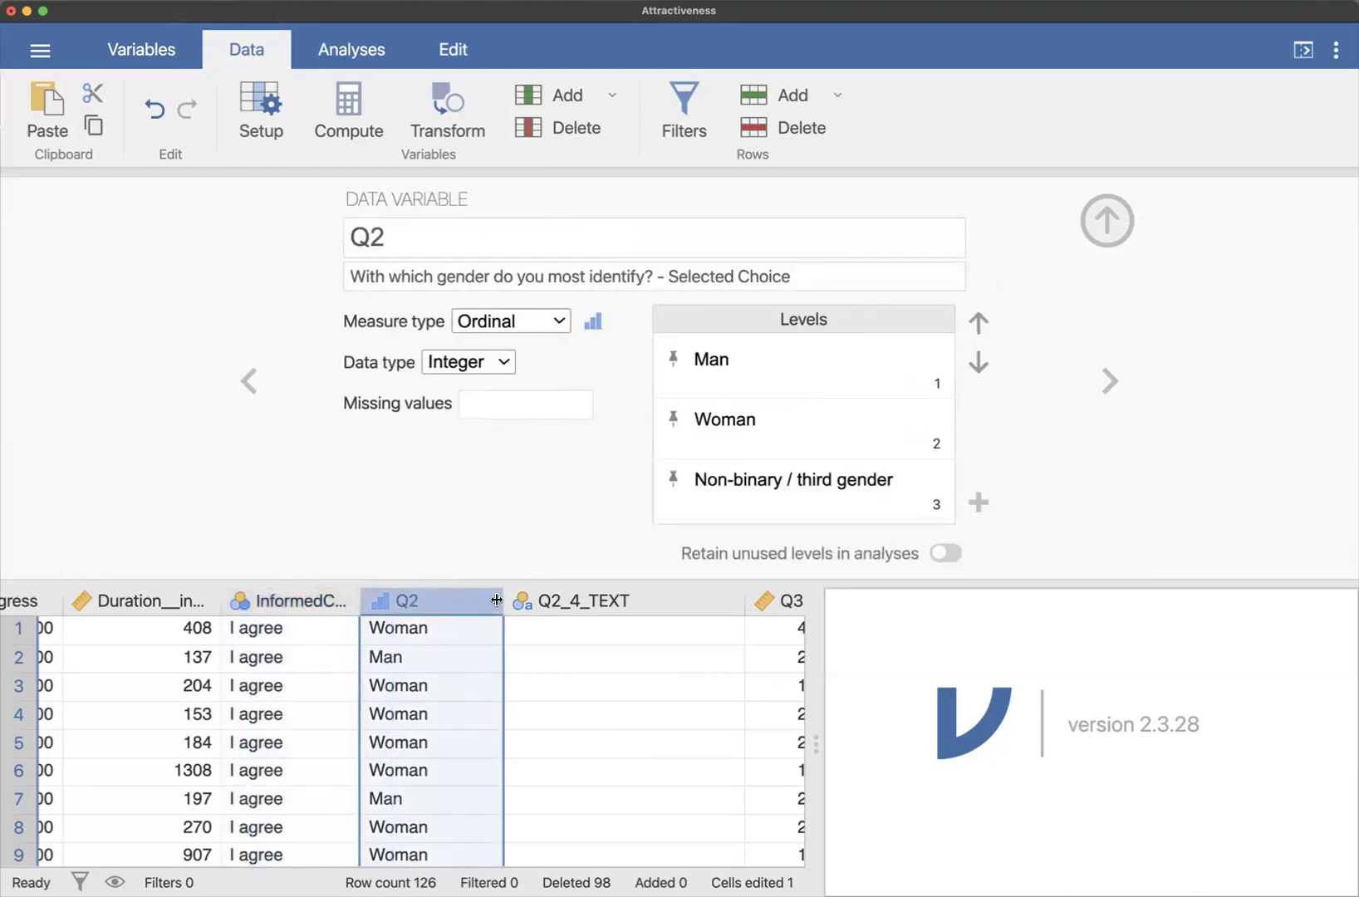
pyautogui.moveTo(502, 599); pyautogui.dragTo(517, 600)
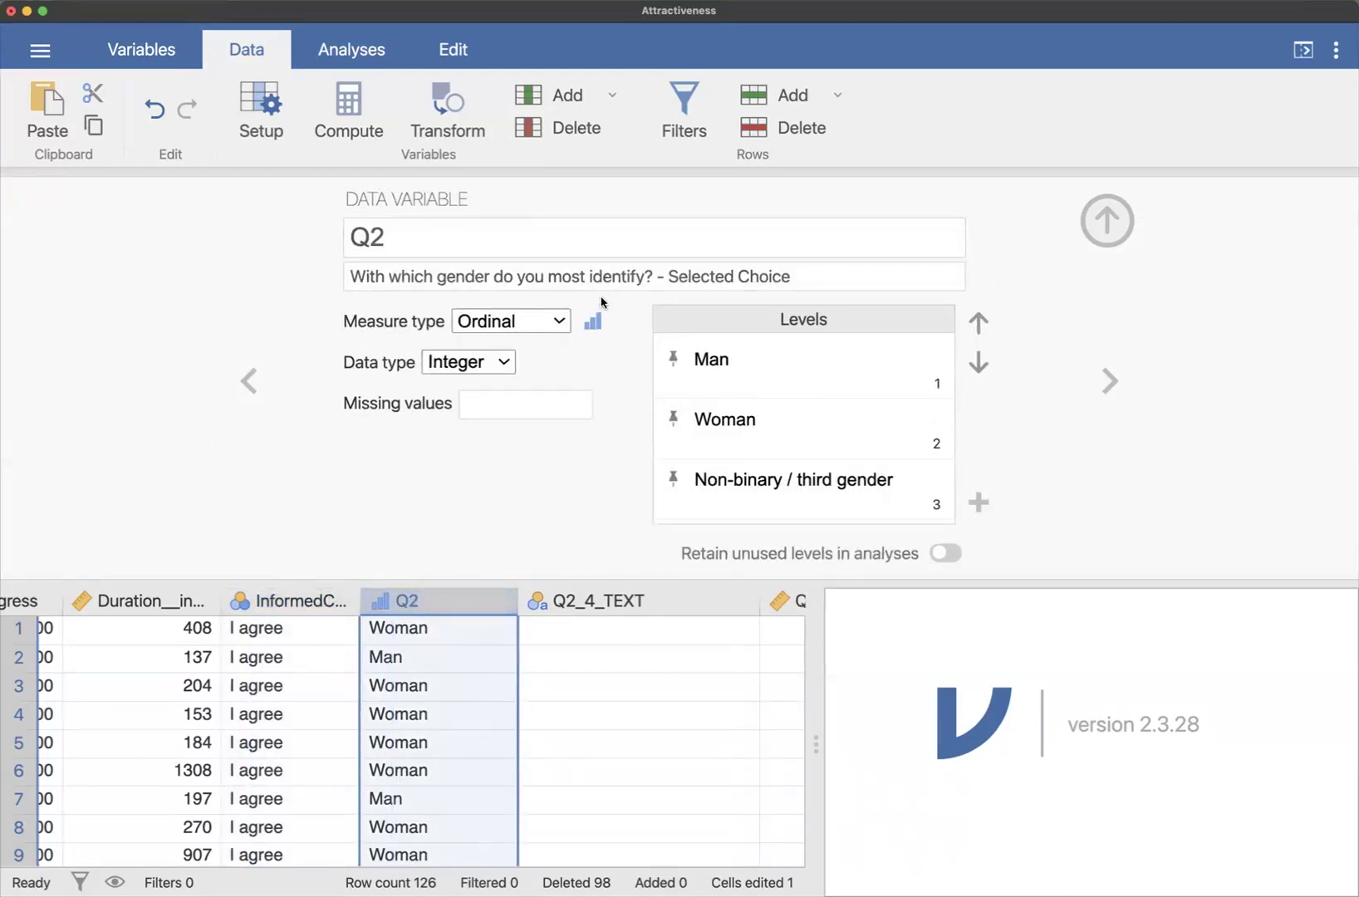
pyautogui.moveTo(804, 280); pyautogui.dragTo(653, 280)
pyautogui.press('BackSpace')
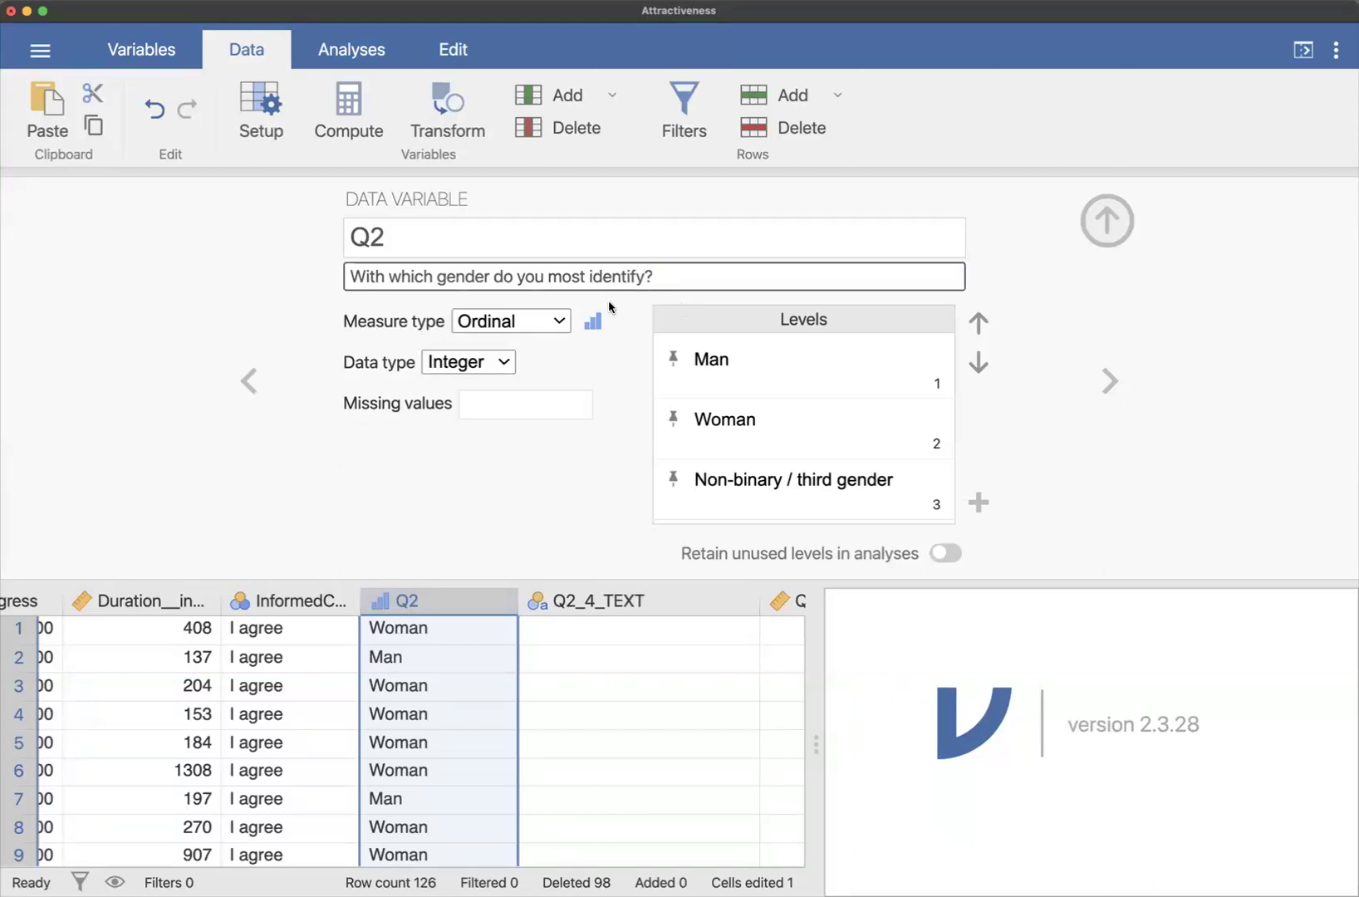
# Step: Rename Q2 to Gender
pyautogui.click(407, 237)
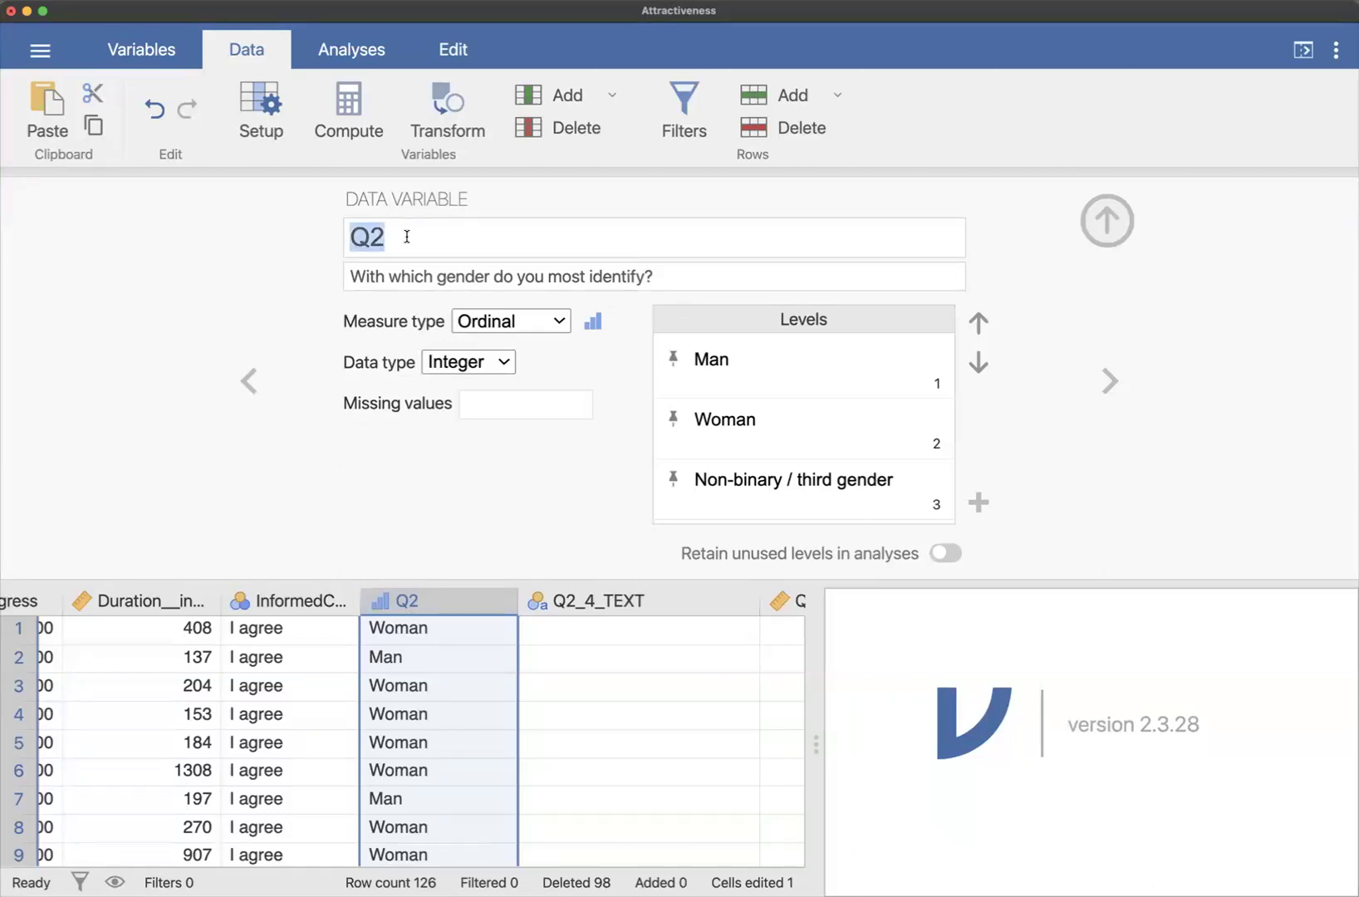
pyautogui.write('Genedr')
pyautogui.press('BackSpace')
pyautogui.press('BackSpace')
pyautogui.press('BackSpace')
pyautogui.press('BackSpace')
pyautogui.write('d')
pyautogui.press('BackSpace')
pyautogui.write('nder')
pyautogui.click(239, 242)
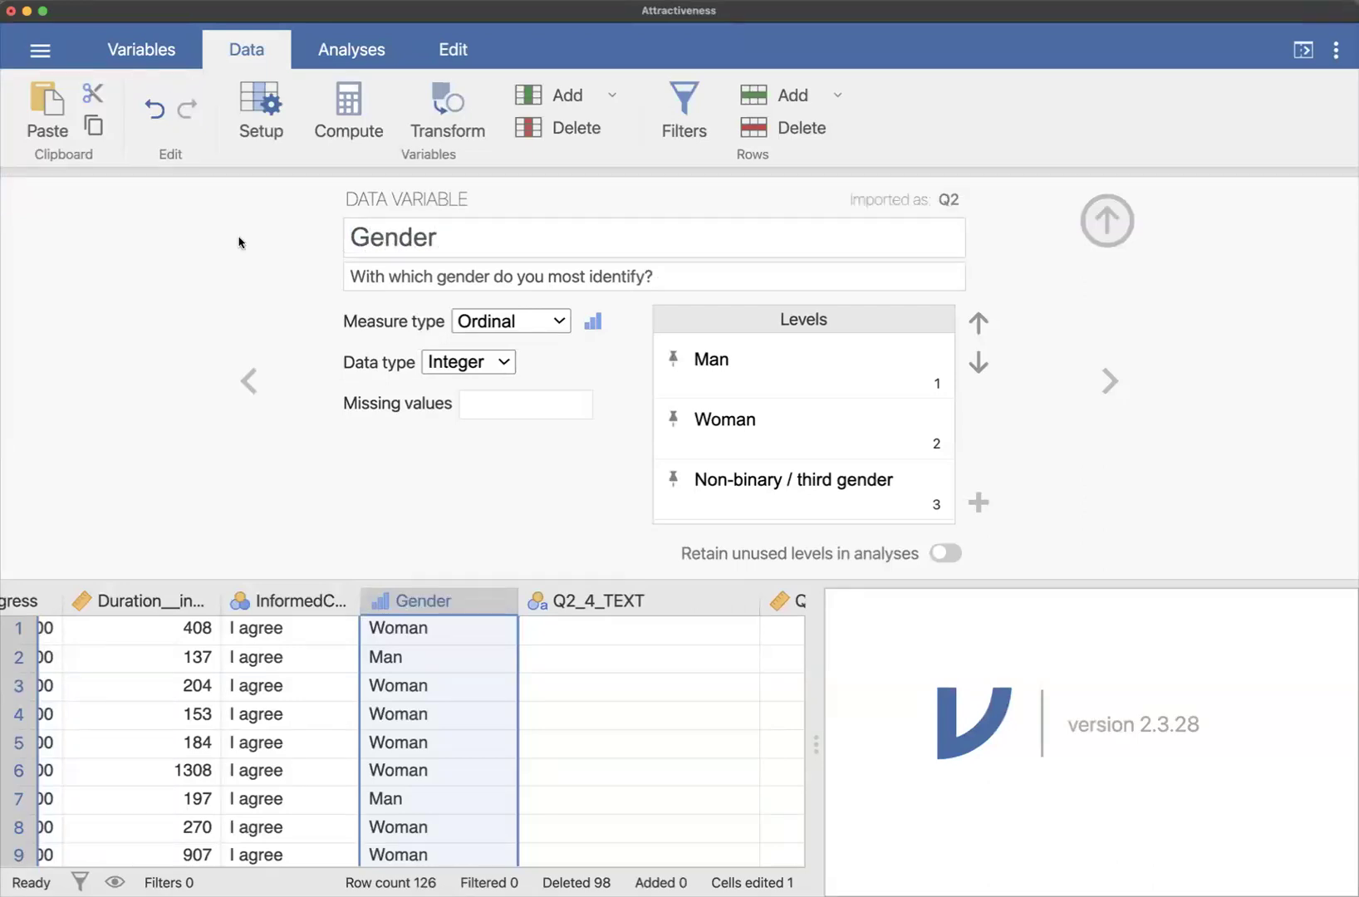
# Step: Set Gender's measure type to Nominal
pyautogui.click(561, 326)
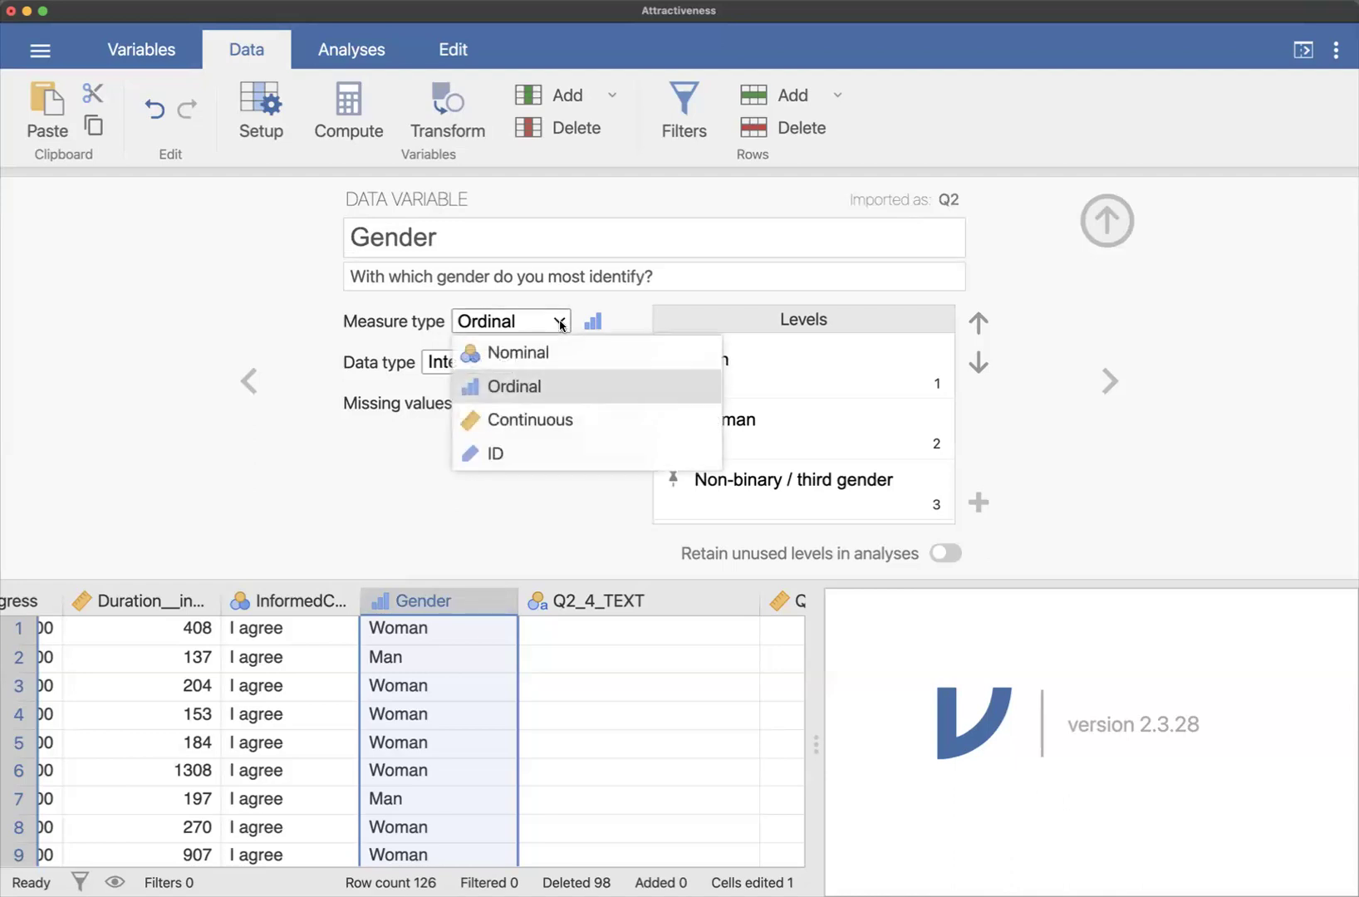
pyautogui.click(524, 361)
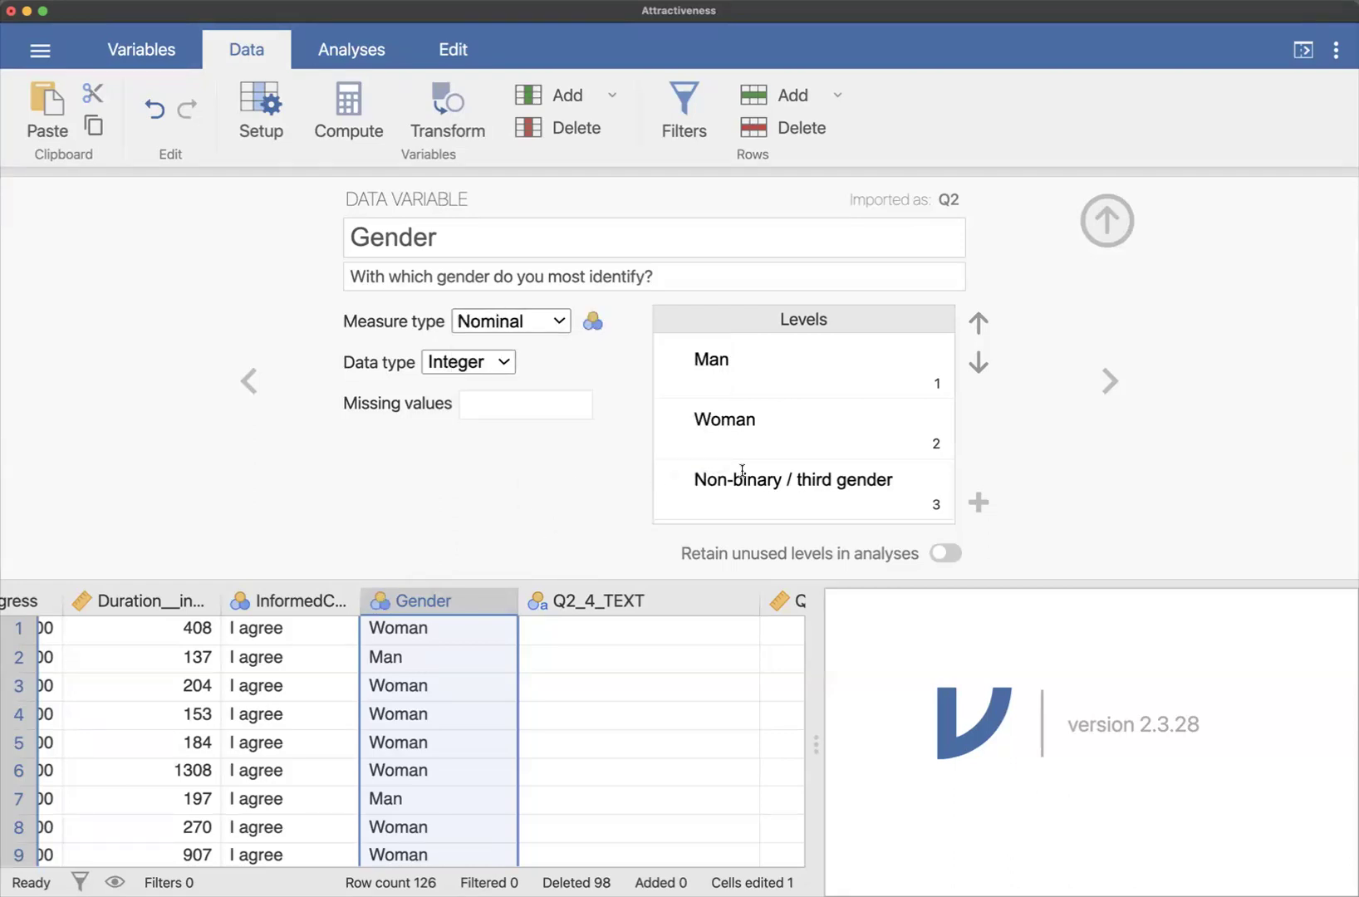
pyautogui.scroll(-1, 762, 407)
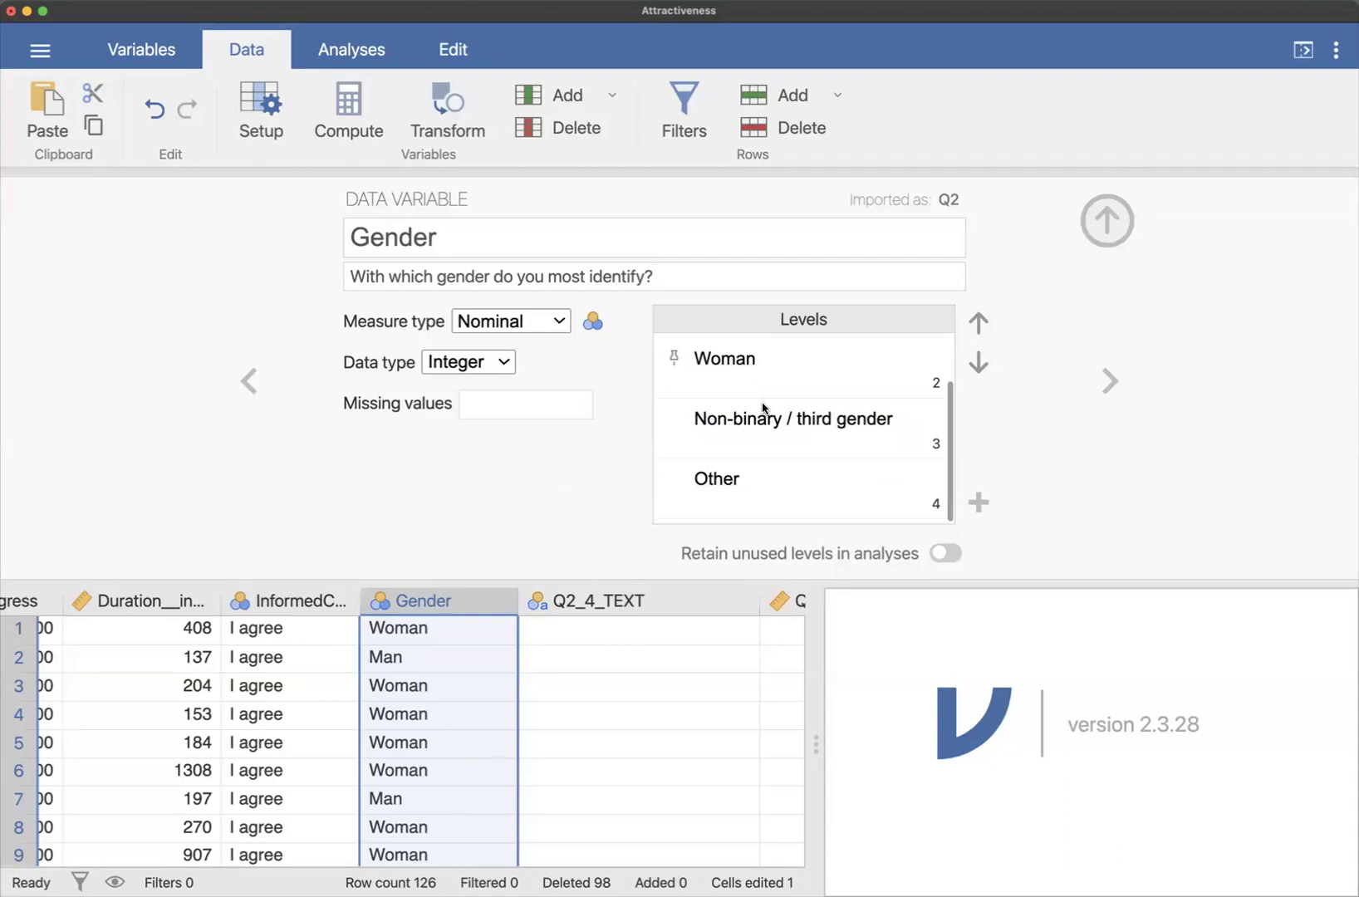
pyautogui.scroll(1, 782, 449)
pyautogui.scroll(-1, 789, 389)
pyautogui.scroll(1, 789, 389)
pyautogui.scroll(-1, 789, 388)
pyautogui.scroll(1, 789, 388)
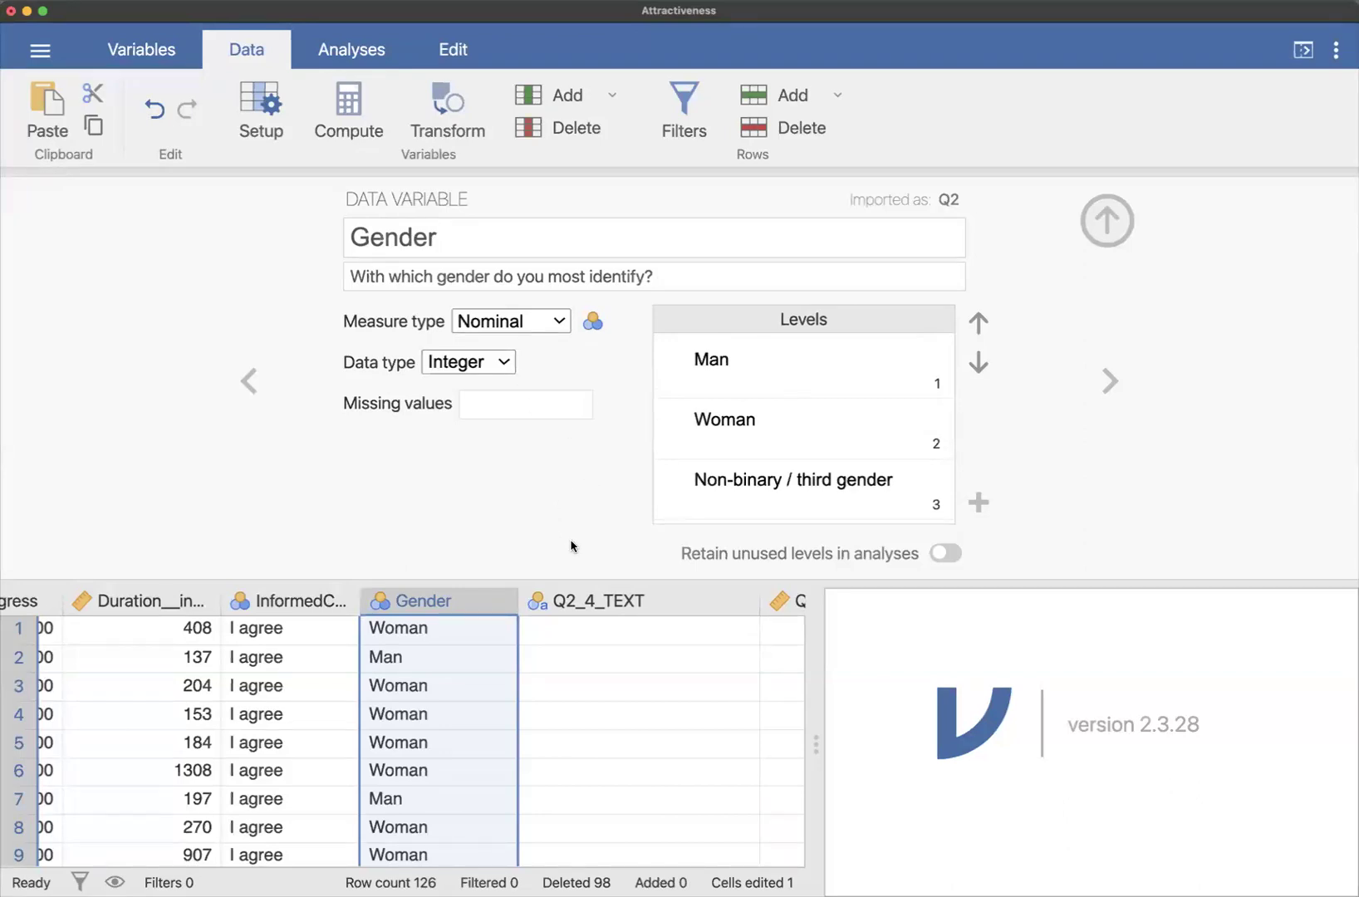
pyautogui.scroll(-1, 820, 419)
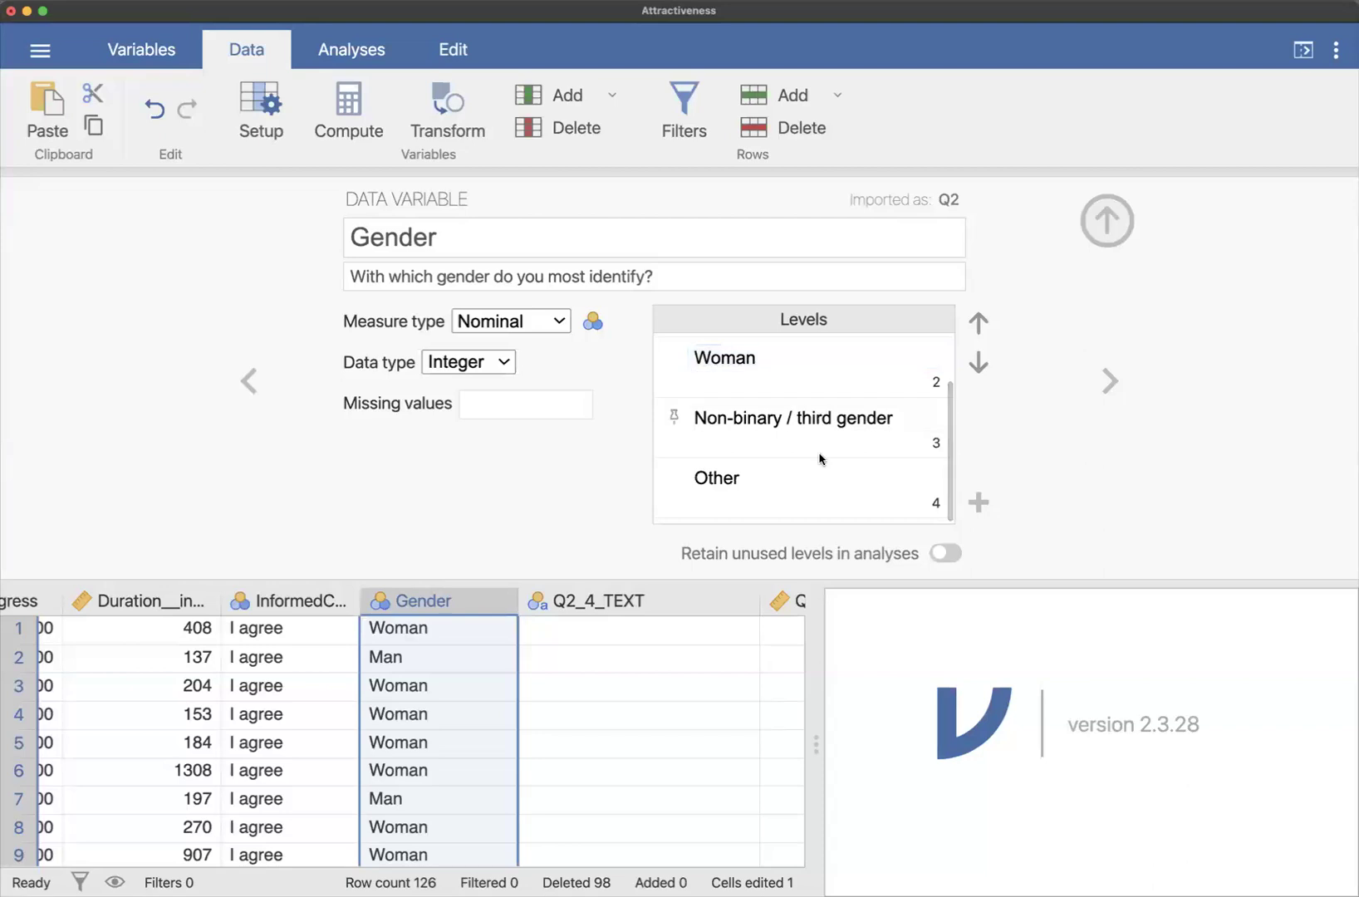
pyautogui.scroll(1, 820, 448)
pyautogui.scroll(-1, 788, 401)
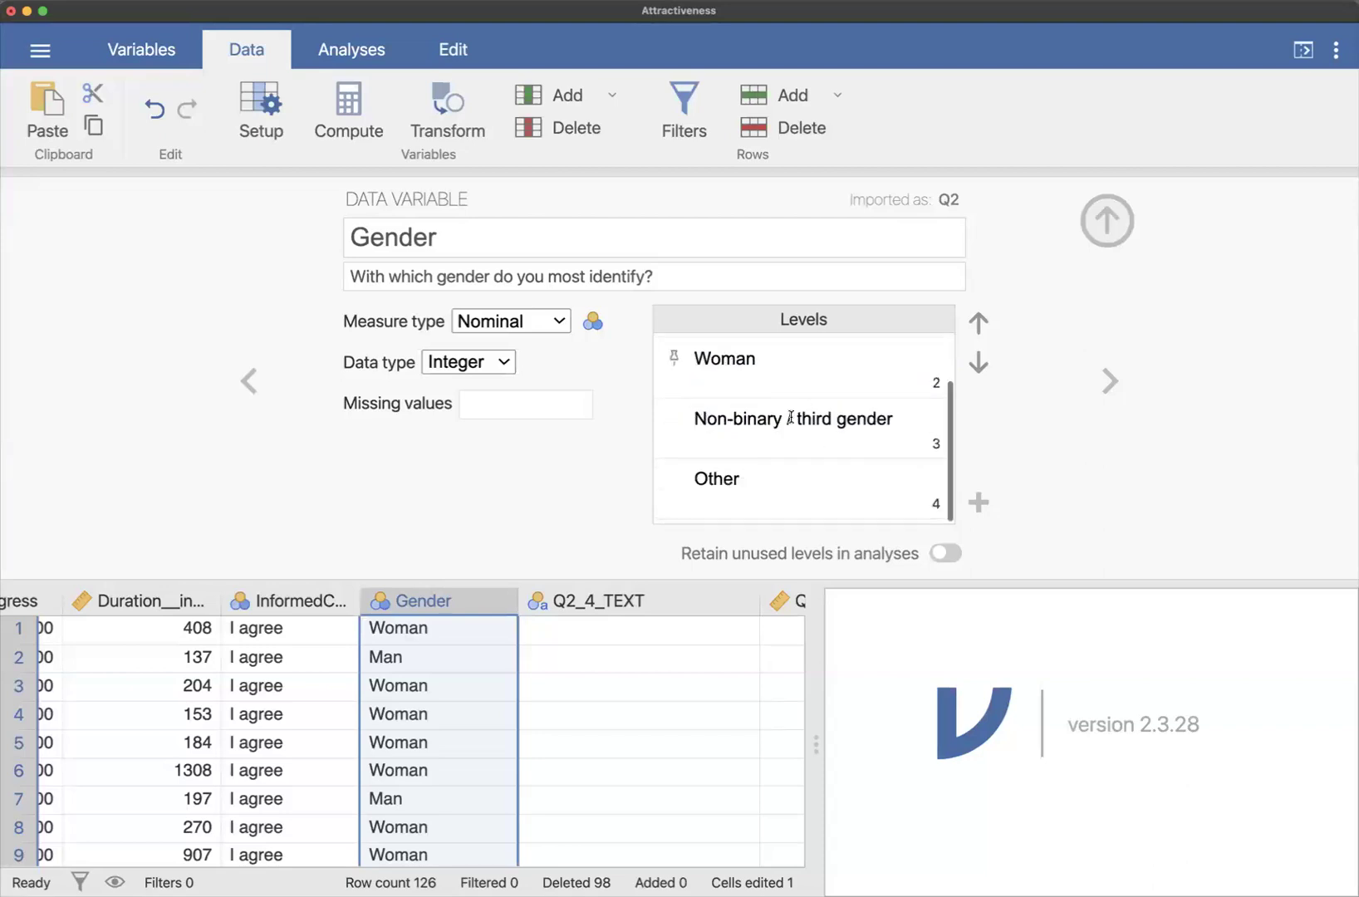
# Step: Rename Q2_4_TEXT to Gender_Other
pyautogui.click(611, 600)
pyautogui.hscroll(5, 421, 668)
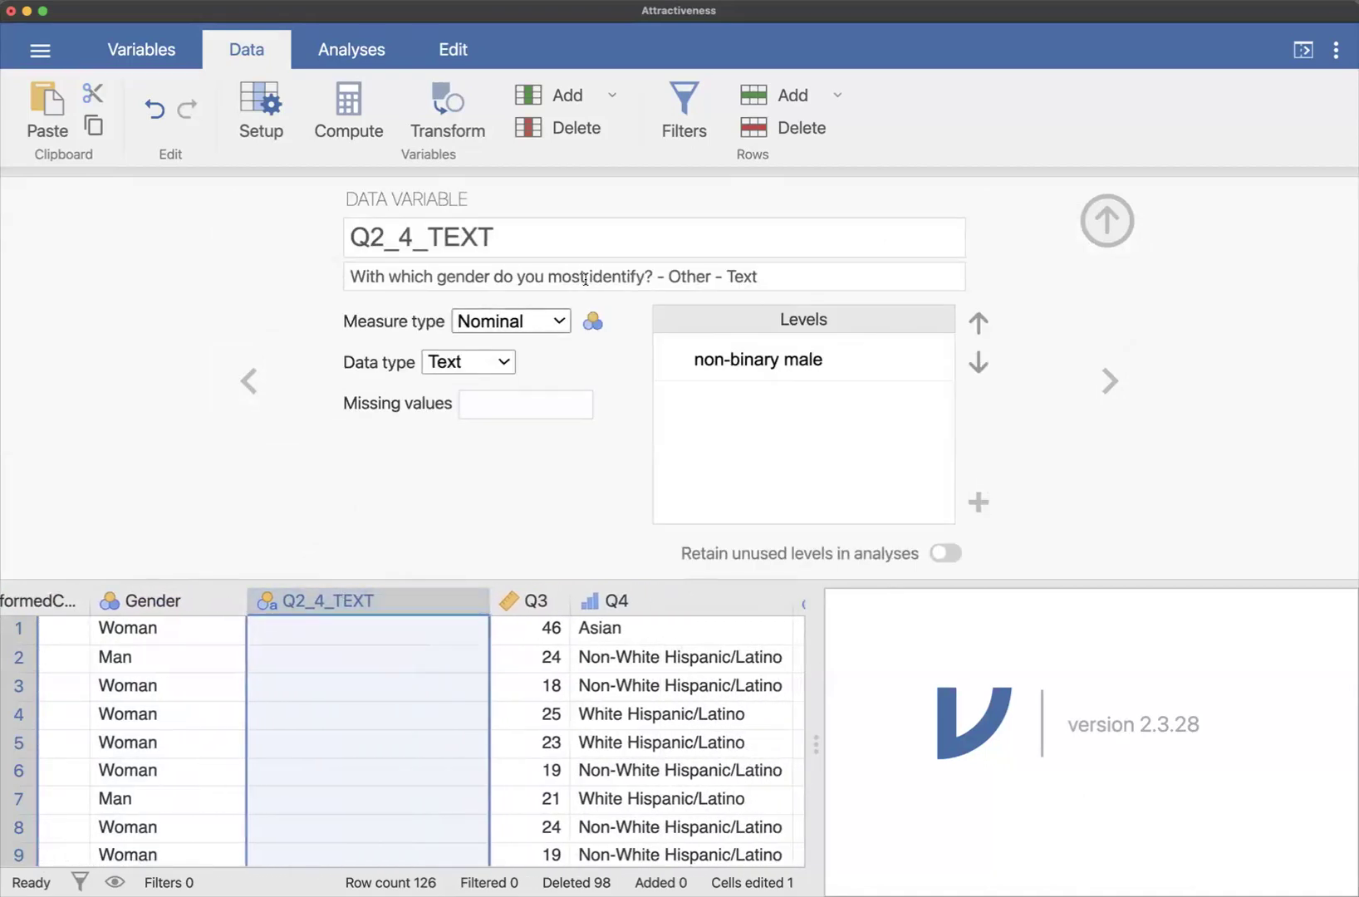
pyautogui.click(667, 280)
pyautogui.click(533, 233)
pyautogui.moveTo(533, 233); pyautogui.dragTo(349, 235)
pyautogui.write('Gender_')
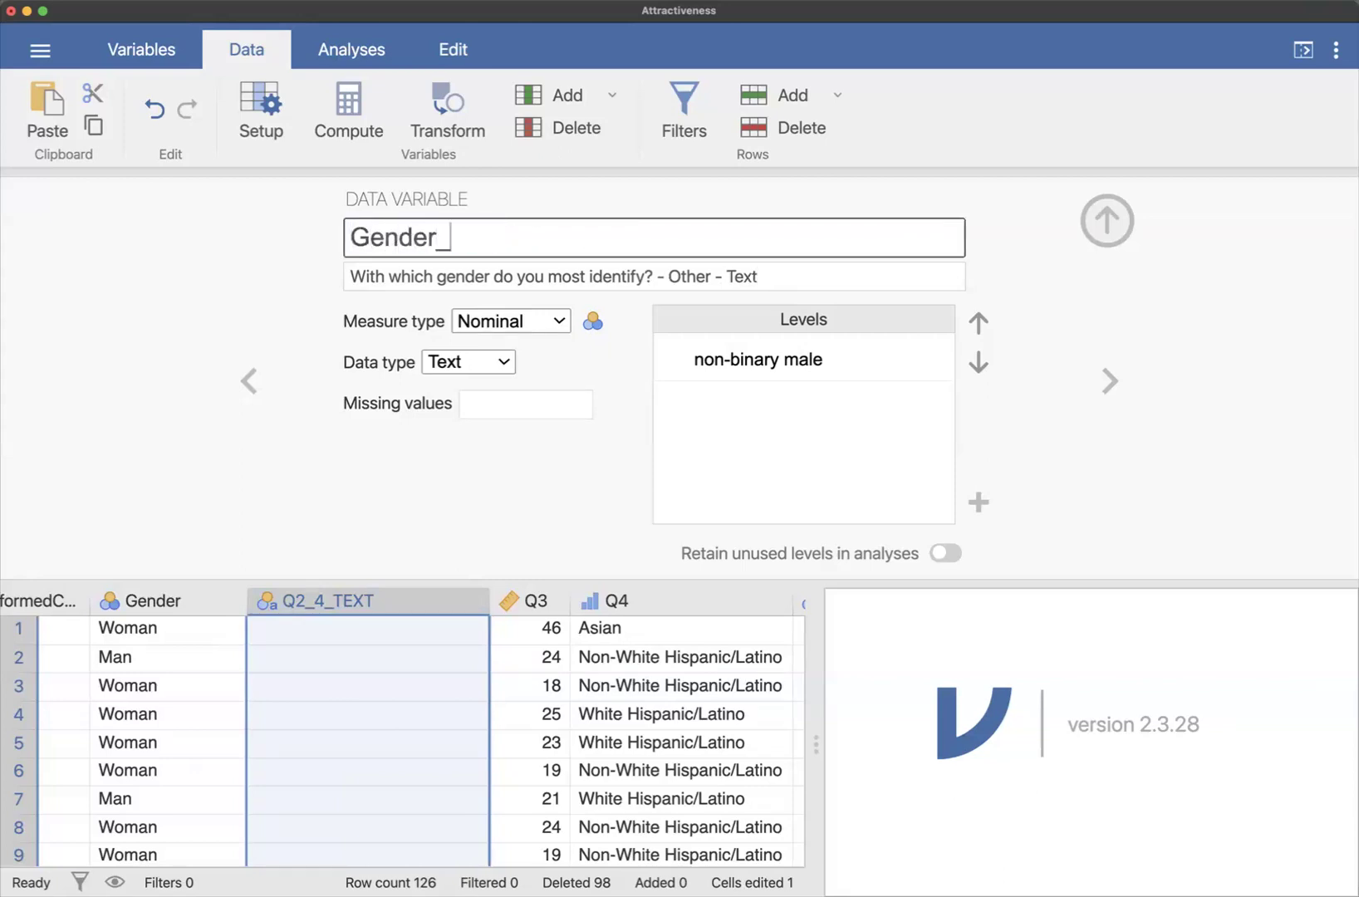
pyautogui.write('Other')
pyautogui.press('Return')
# Step: Check Gender_Other's values, whose only level is 'non-binary male'
pyautogui.click(885, 359)
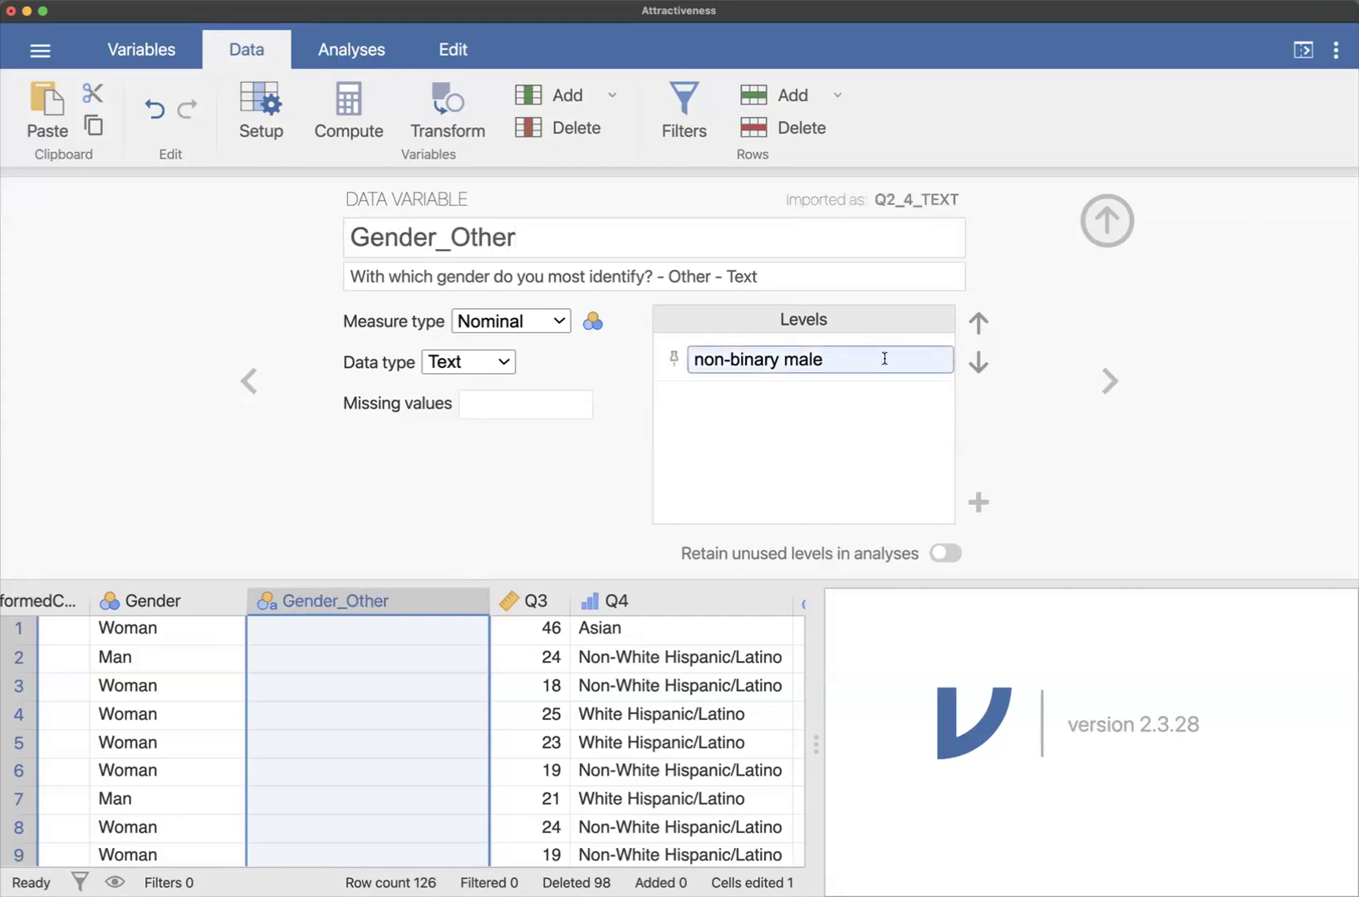
pyautogui.click(342, 604)
pyautogui.click(811, 366)
pyautogui.scroll(-6, 388, 664)
pyautogui.scroll(-11, 388, 665)
pyautogui.scroll(-13, 388, 665)
pyautogui.scroll(-10, 388, 665)
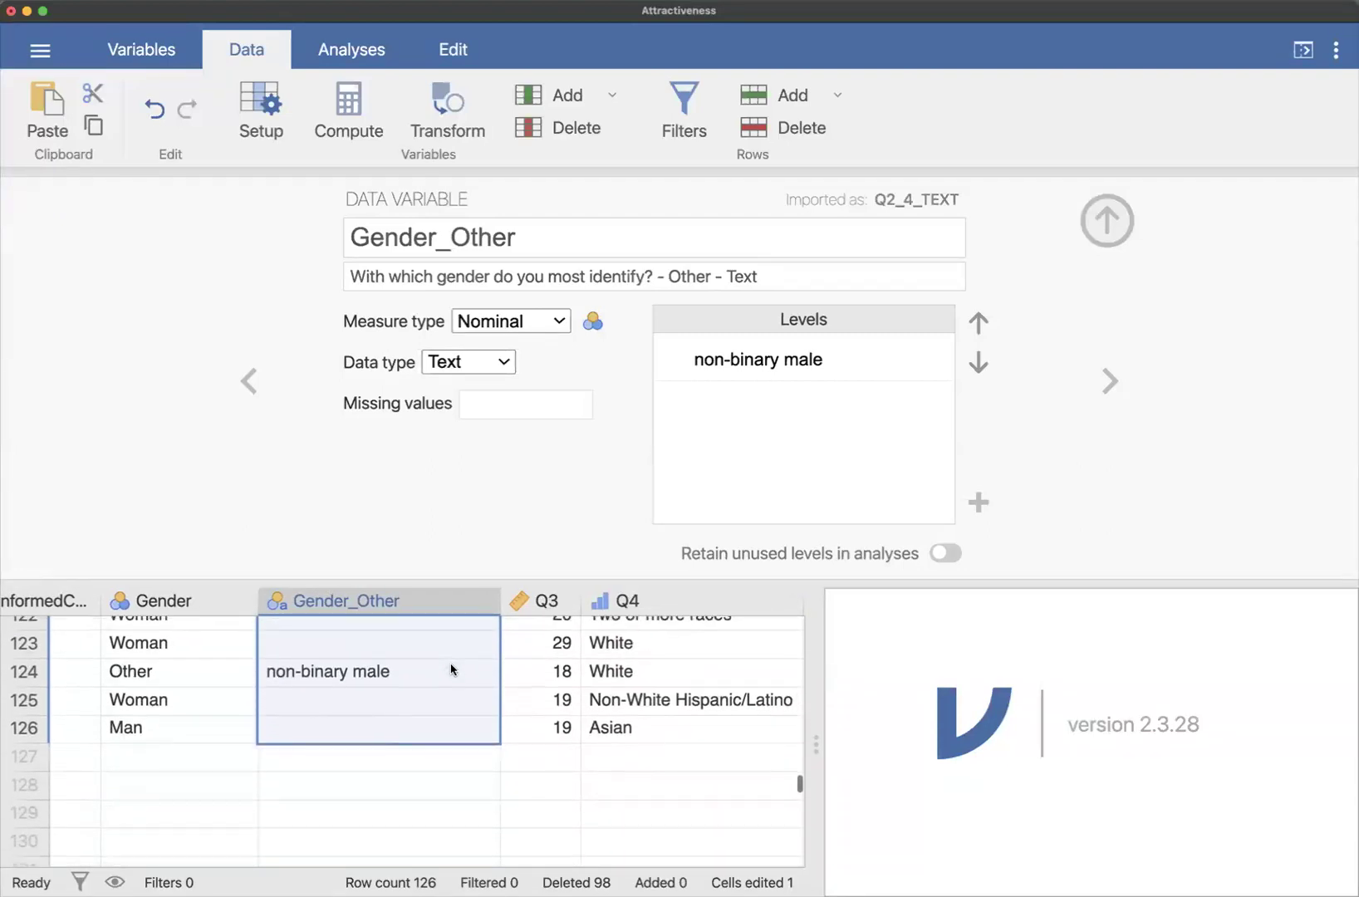
pyautogui.scroll(20, 451, 669)
pyautogui.scroll(16, 451, 669)
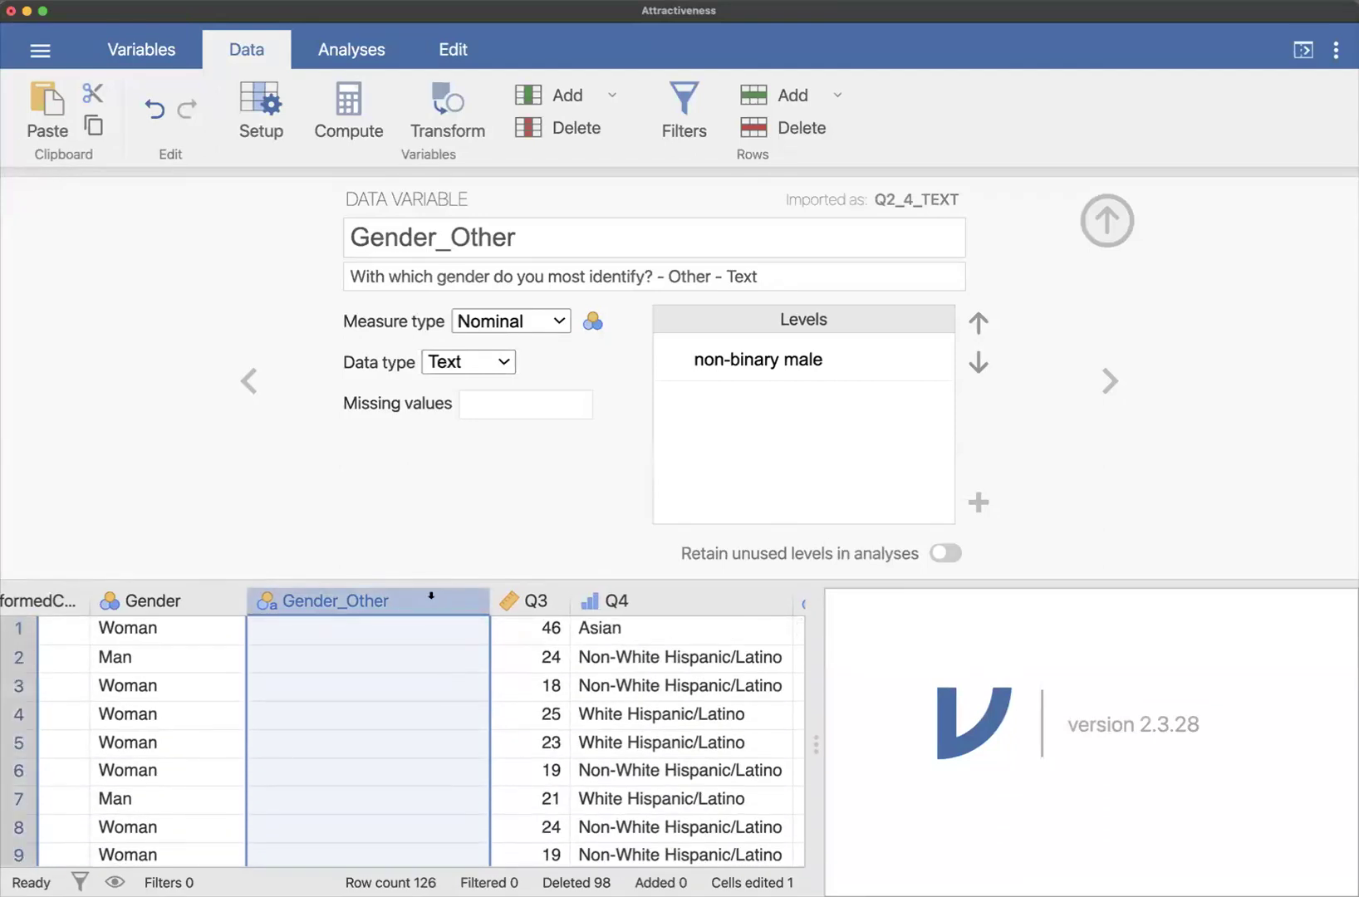
# Step: Scroll down to respondent 124, whose Gender_Other write-in is 'non-binary male'
pyautogui.click(838, 365)
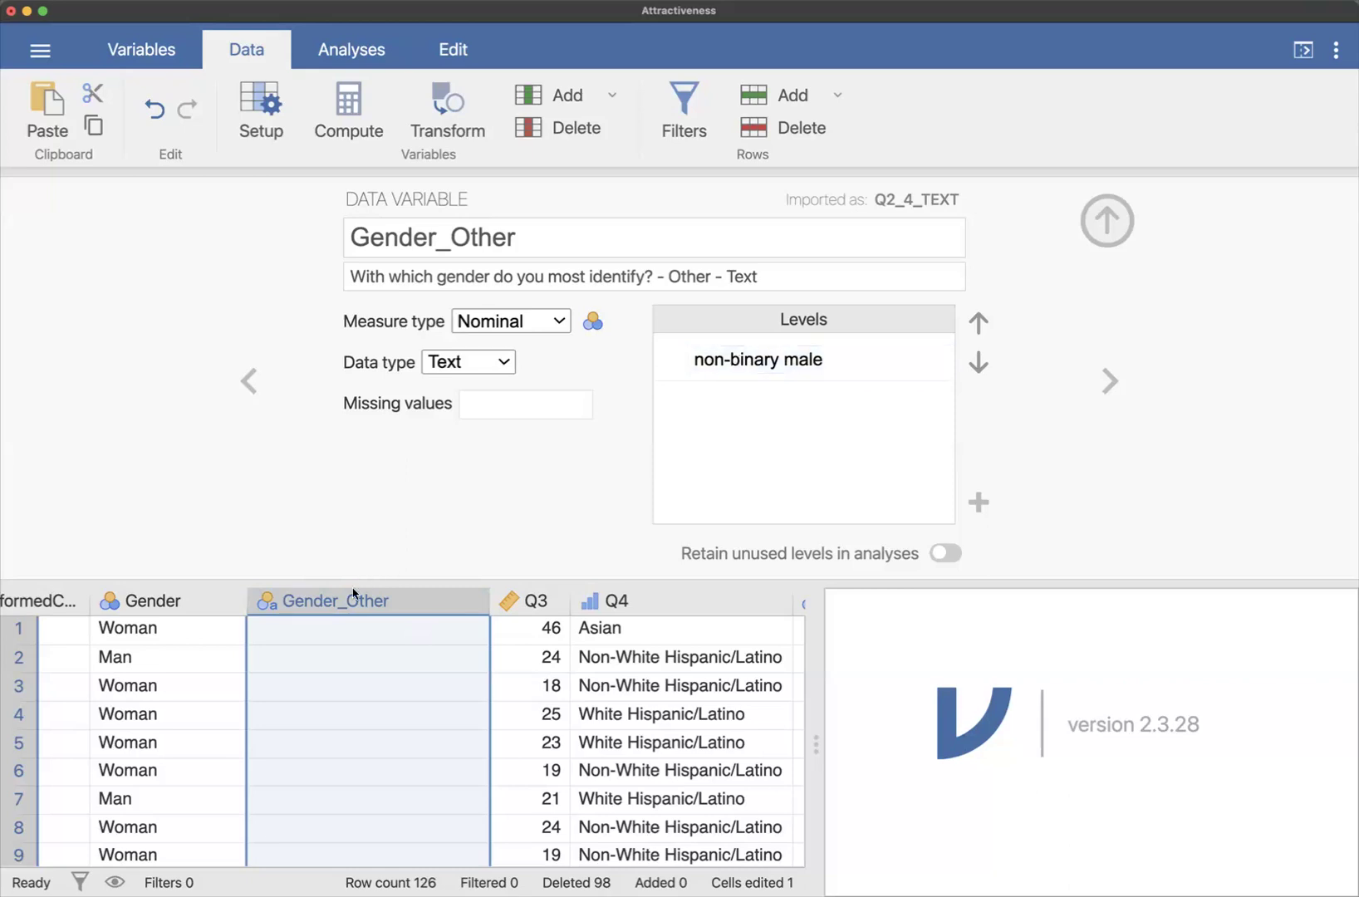
pyautogui.scroll(-10, 181, 721)
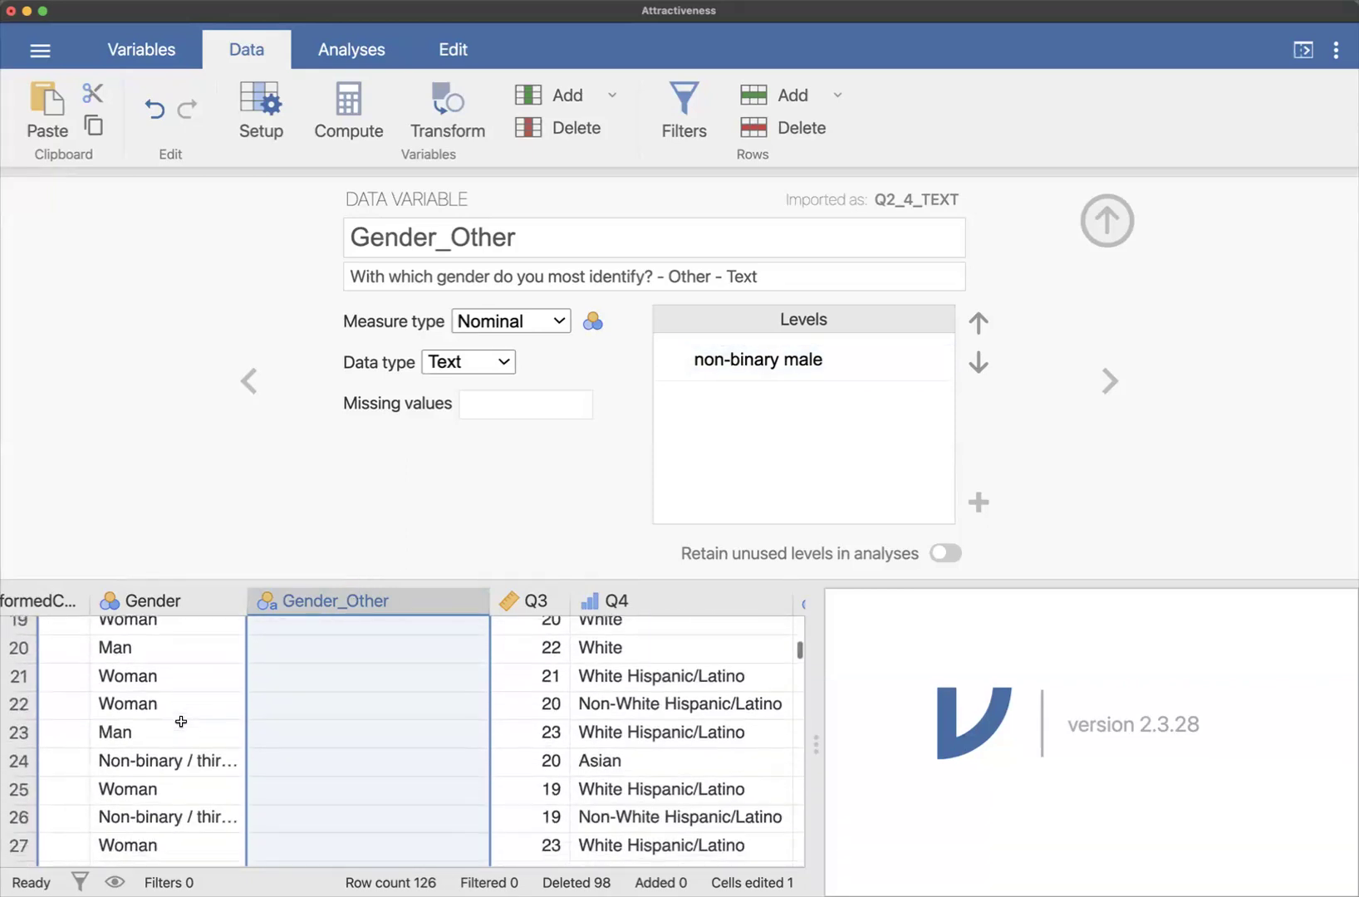
pyautogui.scroll(-5, 181, 721)
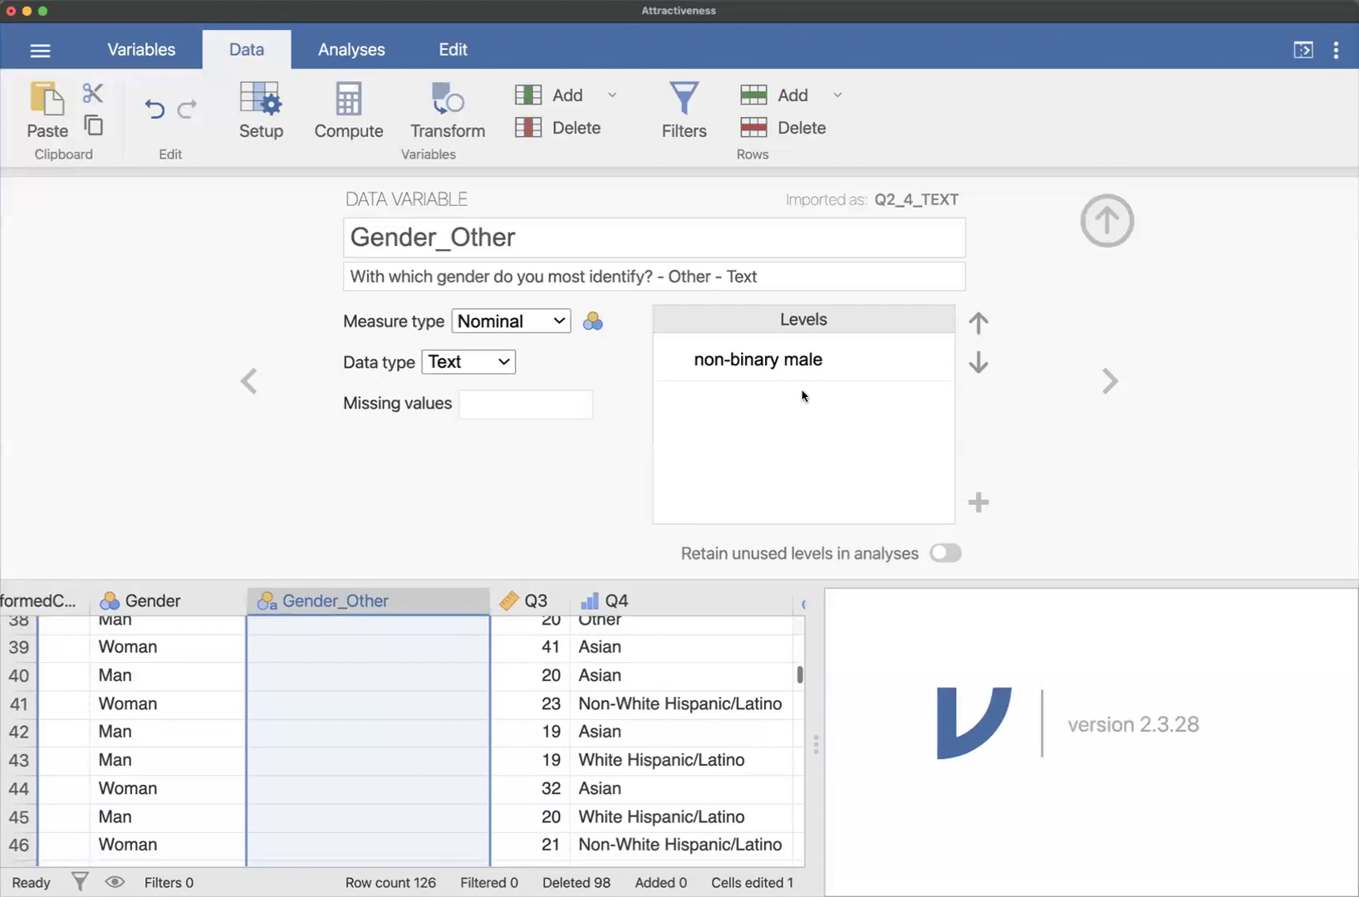
pyautogui.scroll(-5, 129, 748)
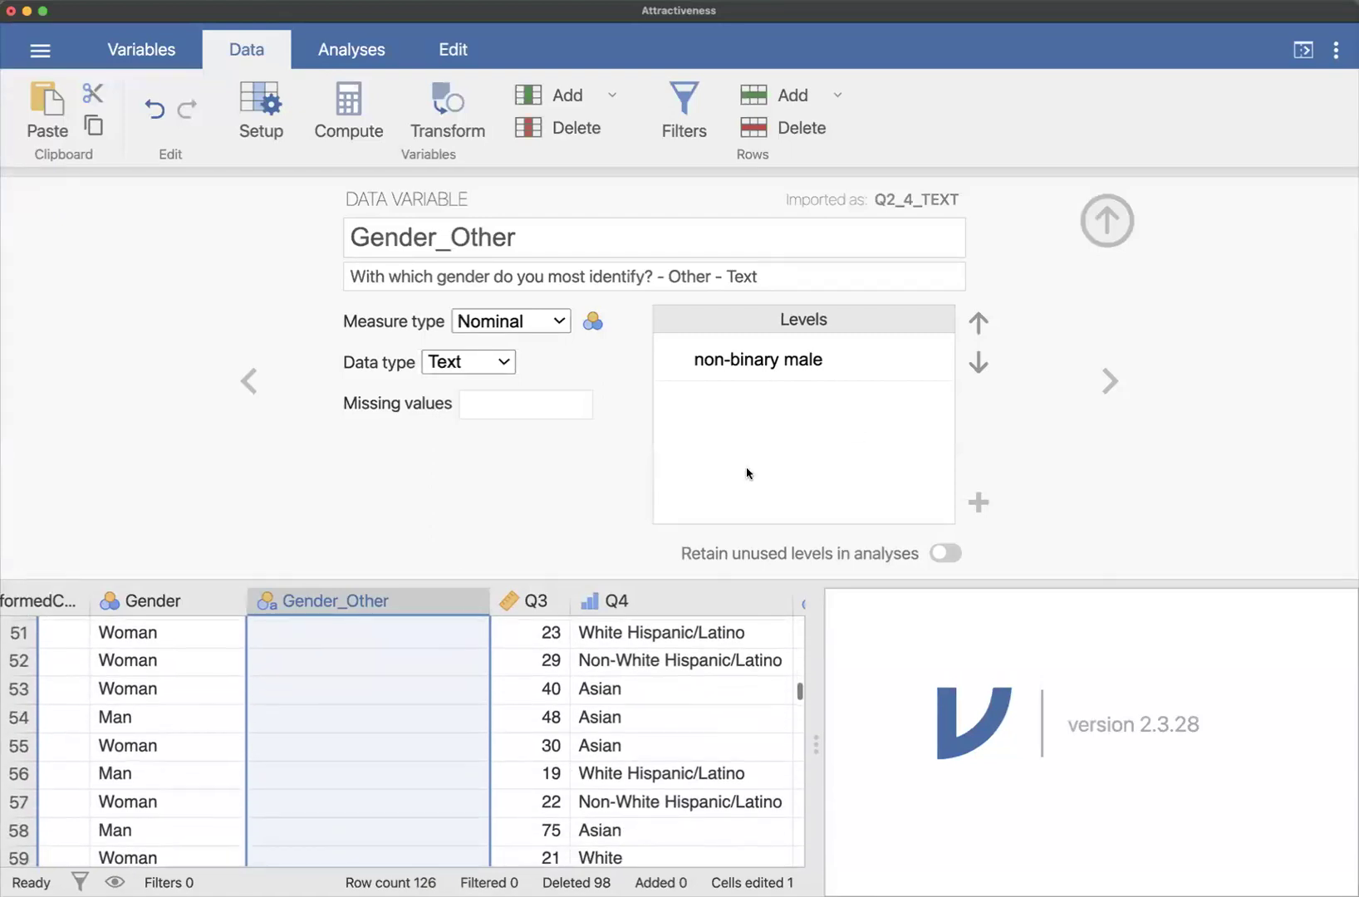
pyautogui.scroll(-6, 225, 762)
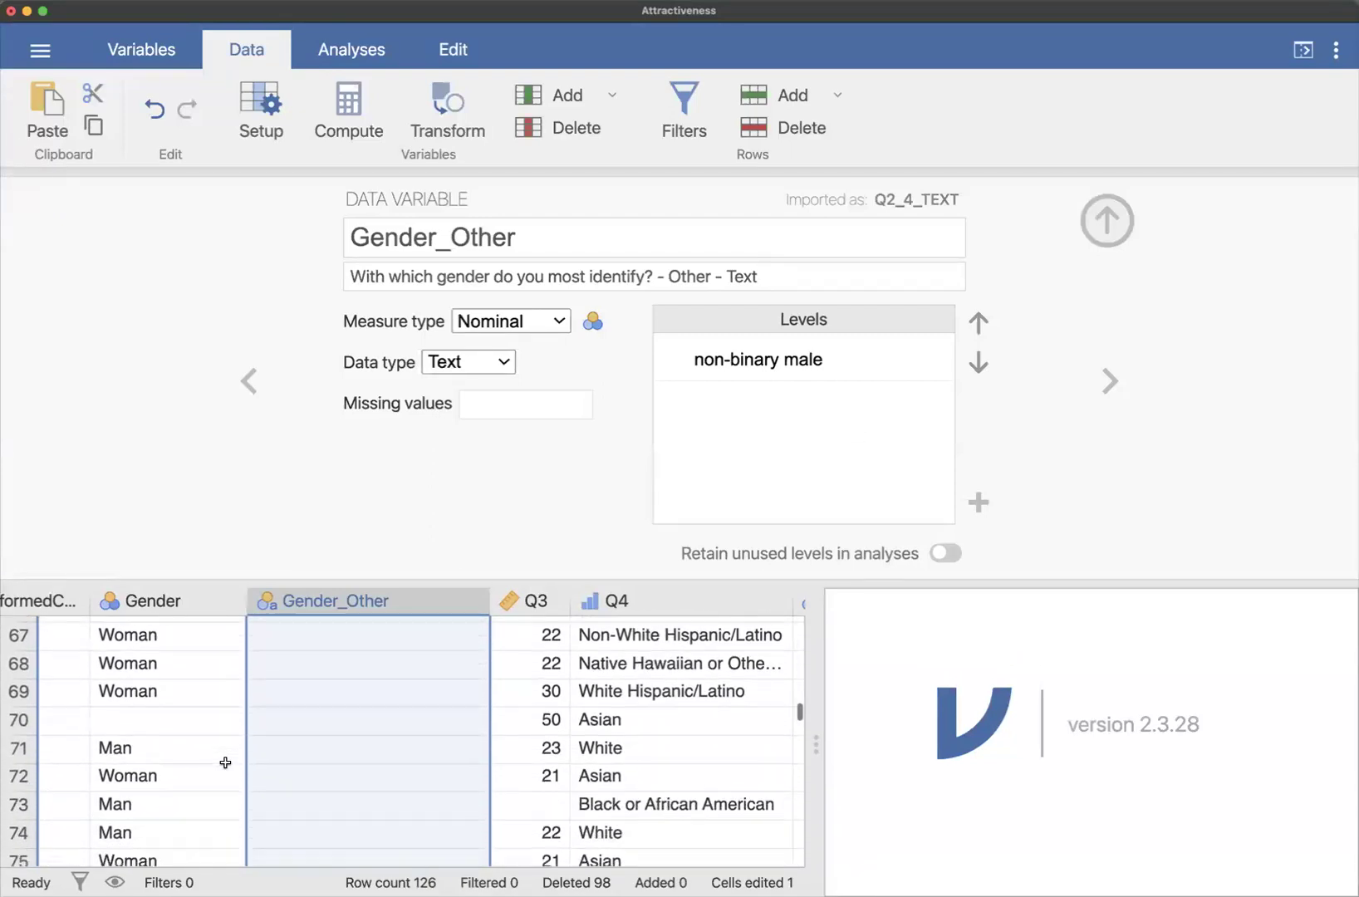
pyautogui.scroll(-7, 225, 762)
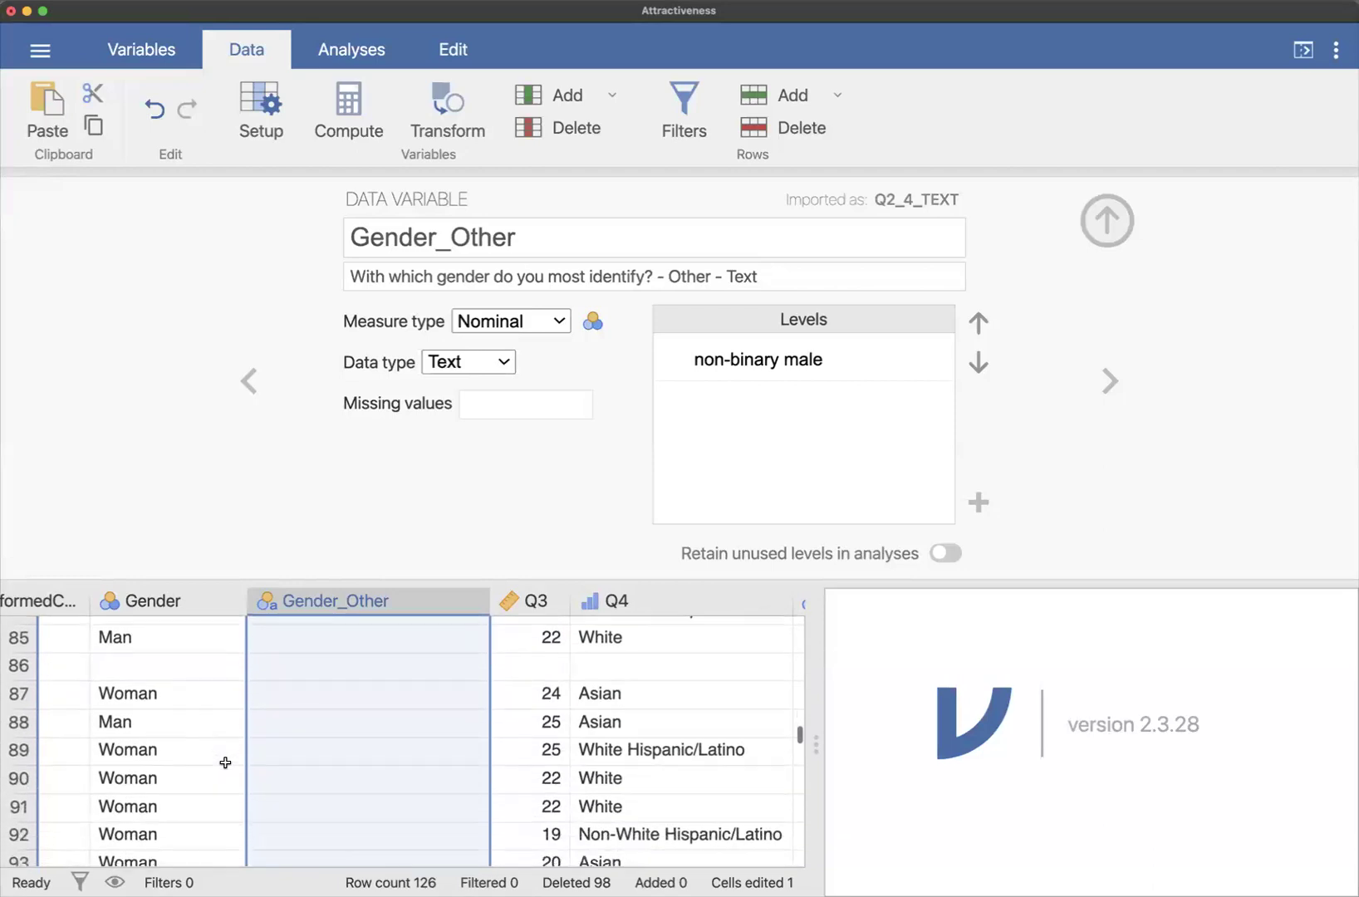
pyautogui.scroll(-6, 225, 763)
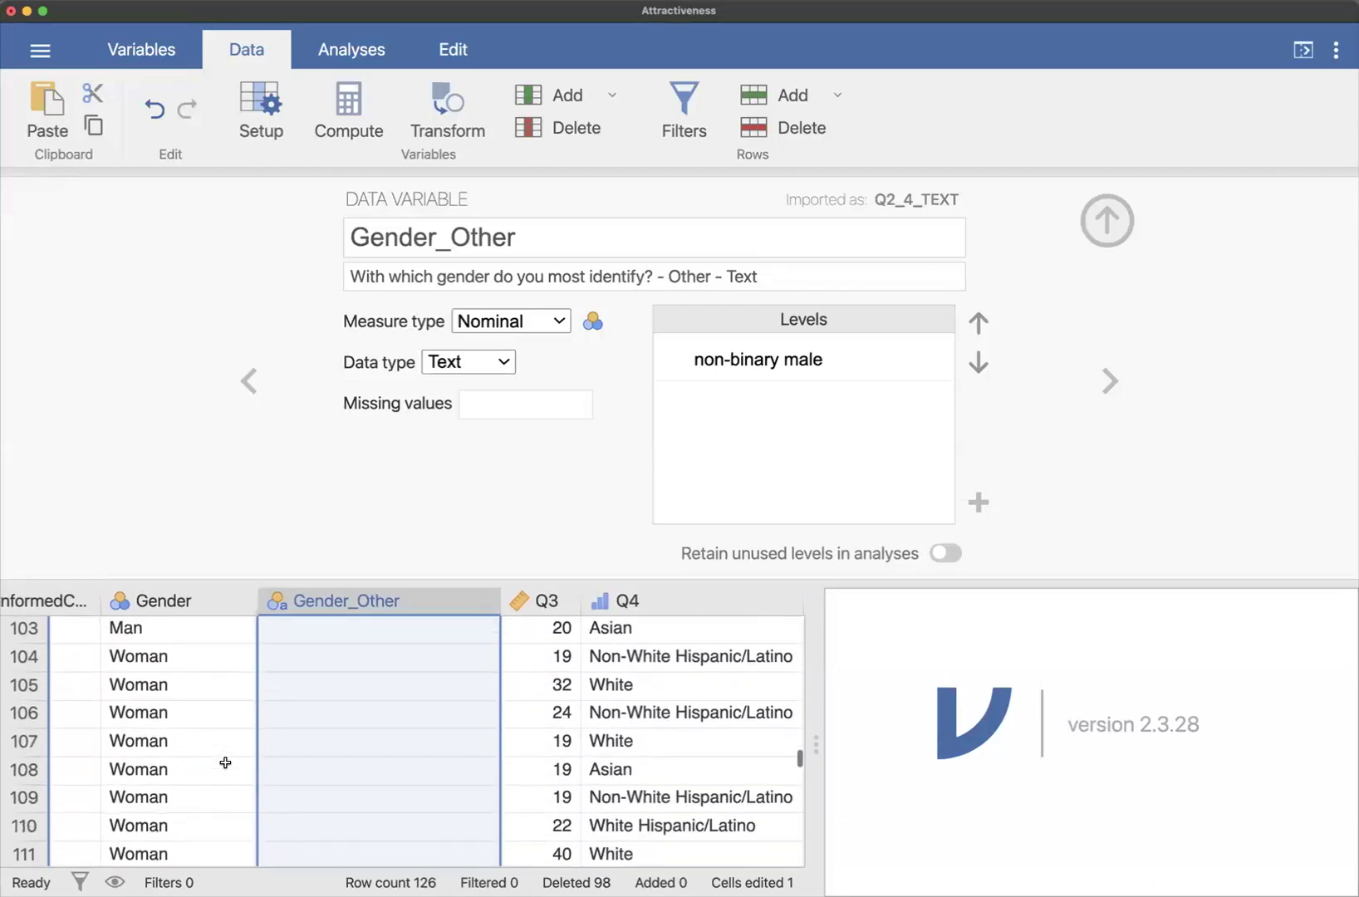
pyautogui.scroll(-5, 225, 762)
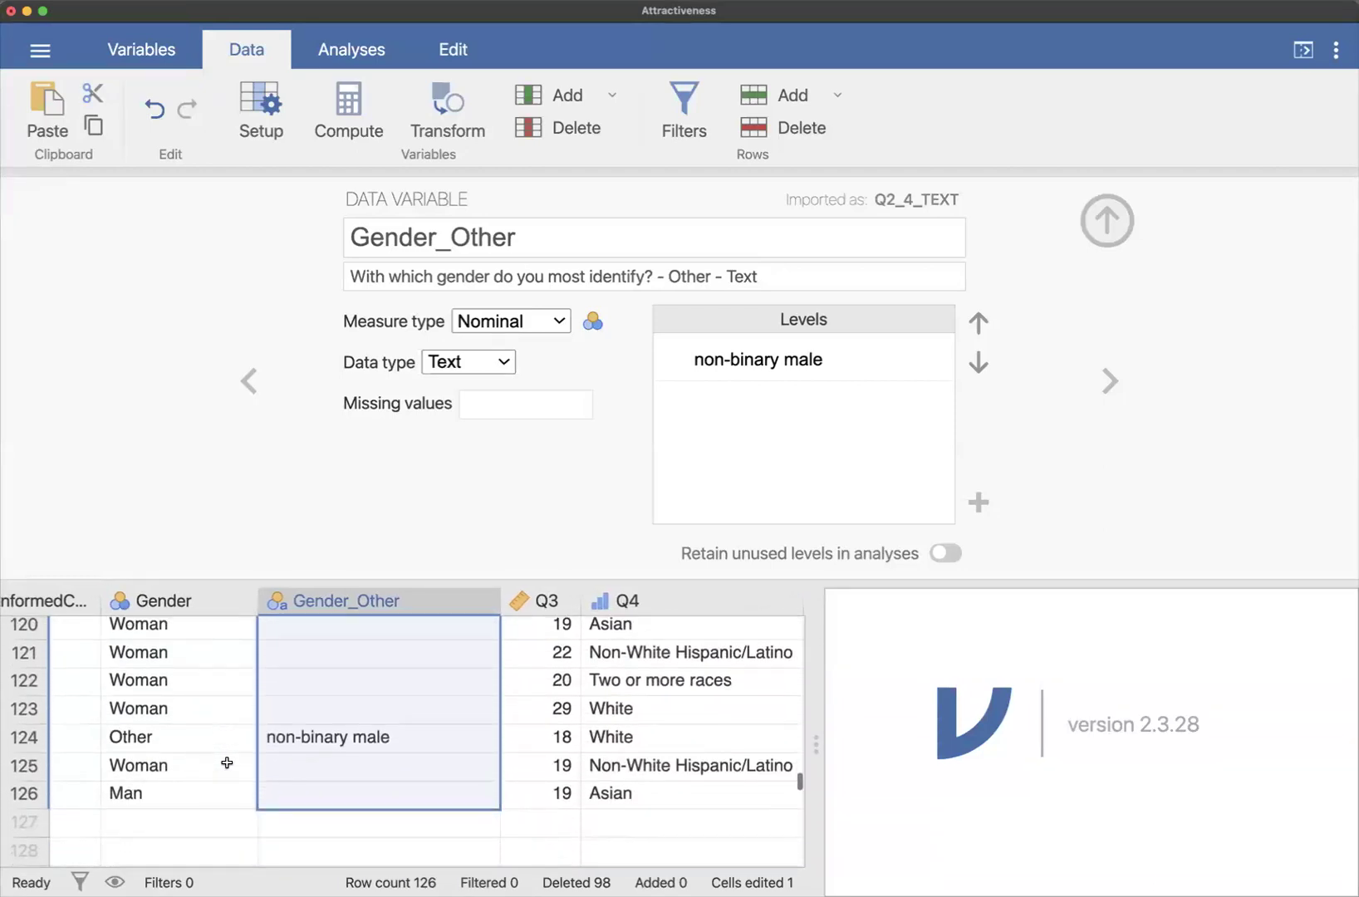
# Step: Change row 124's Gender value from Other to 'Non-binary / third gender' and recheck it
pyautogui.click(218, 738)
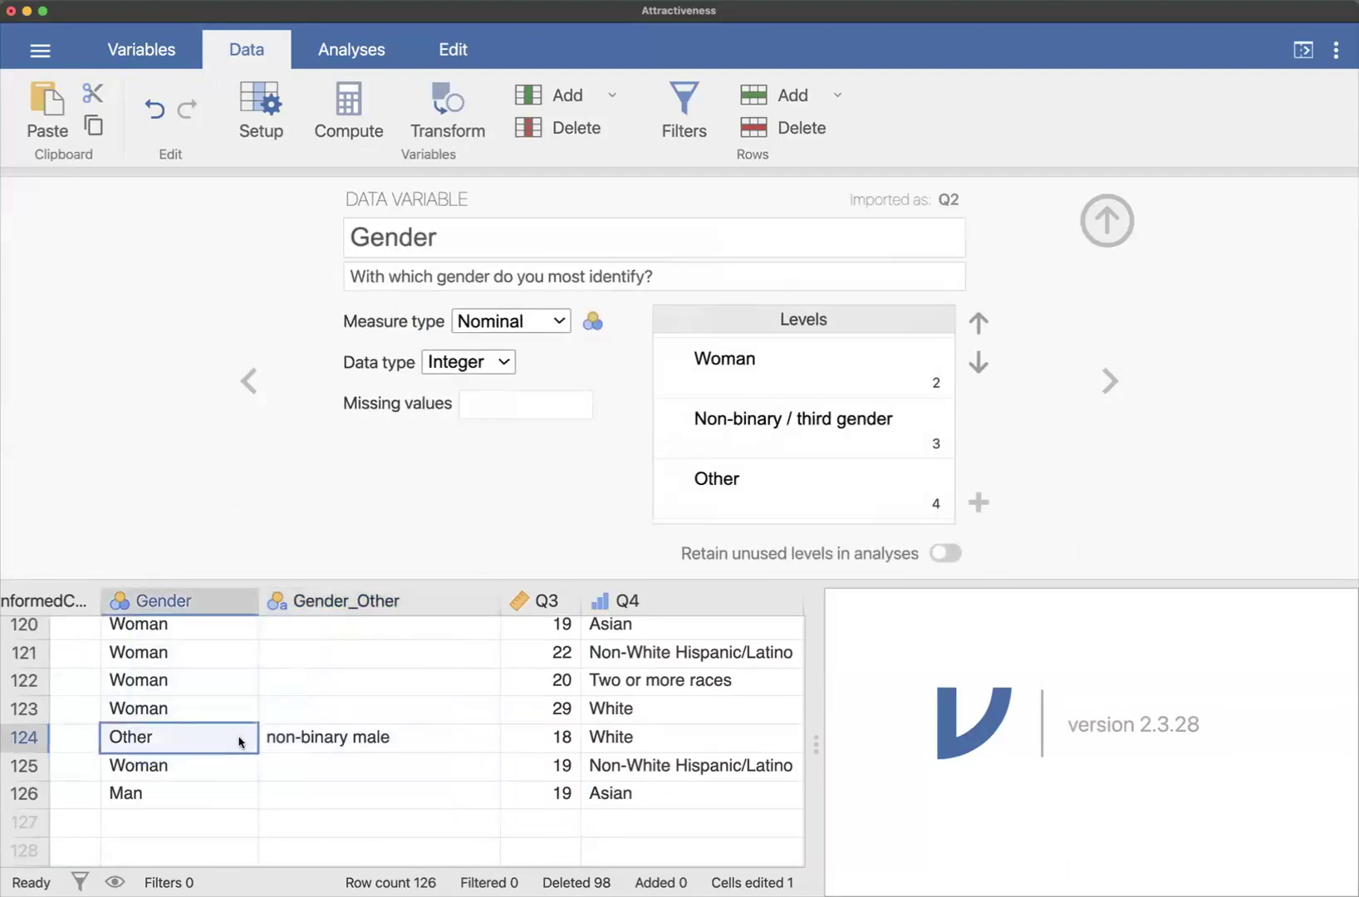
pyautogui.write('None')
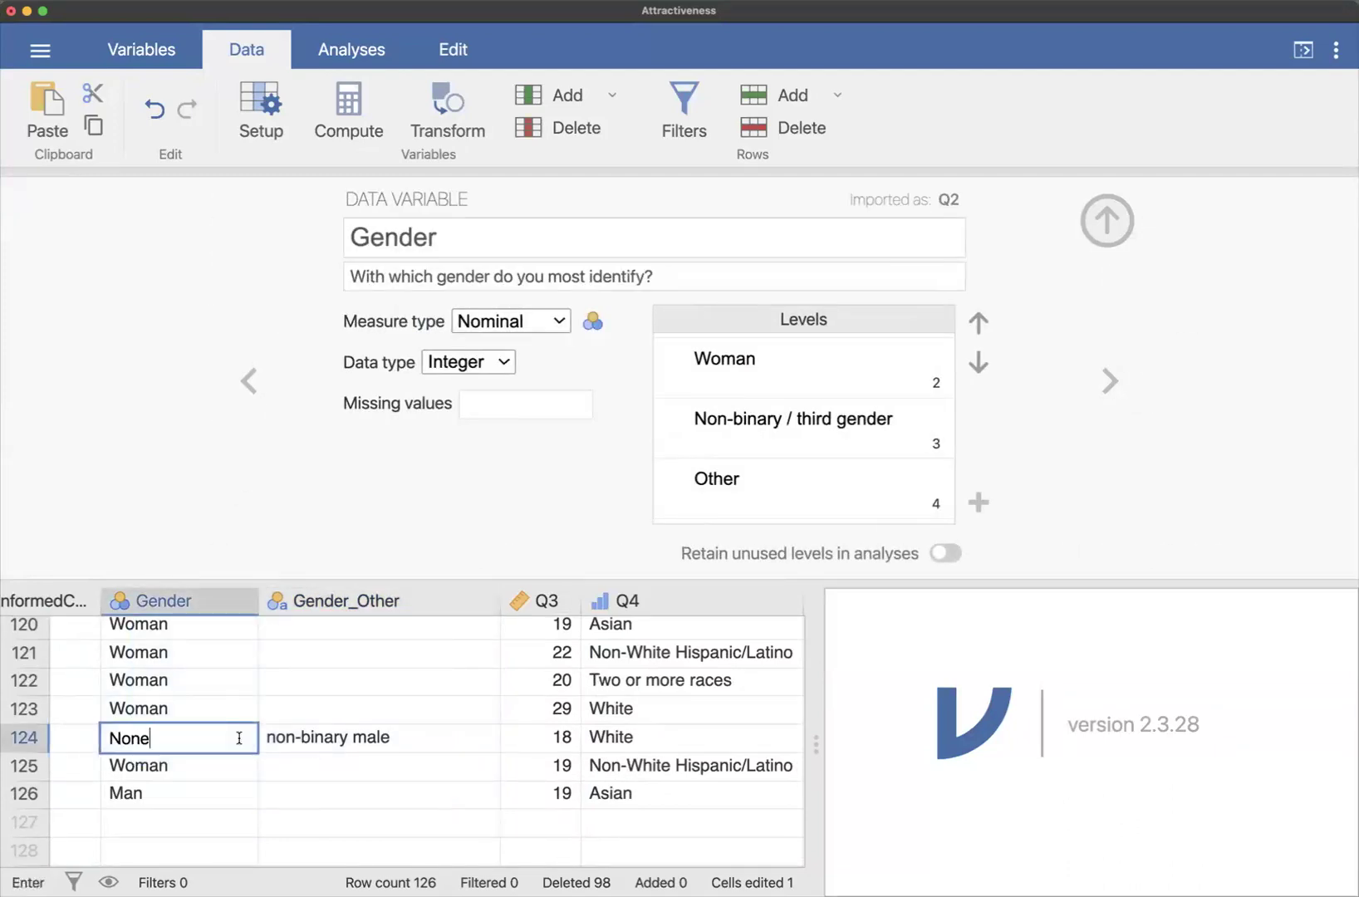
pyautogui.write('-bin')
pyautogui.press('BackSpace')
pyautogui.press('BackSpace')
pyautogui.press('BackSpace')
pyautogui.press('BackSpace')
pyautogui.write('-binary')
pyautogui.write(' / thurd')
pyautogui.press('BackSpace')
pyautogui.press('BackSpace')
pyautogui.press('BackSpace')
pyautogui.write('ird gender')
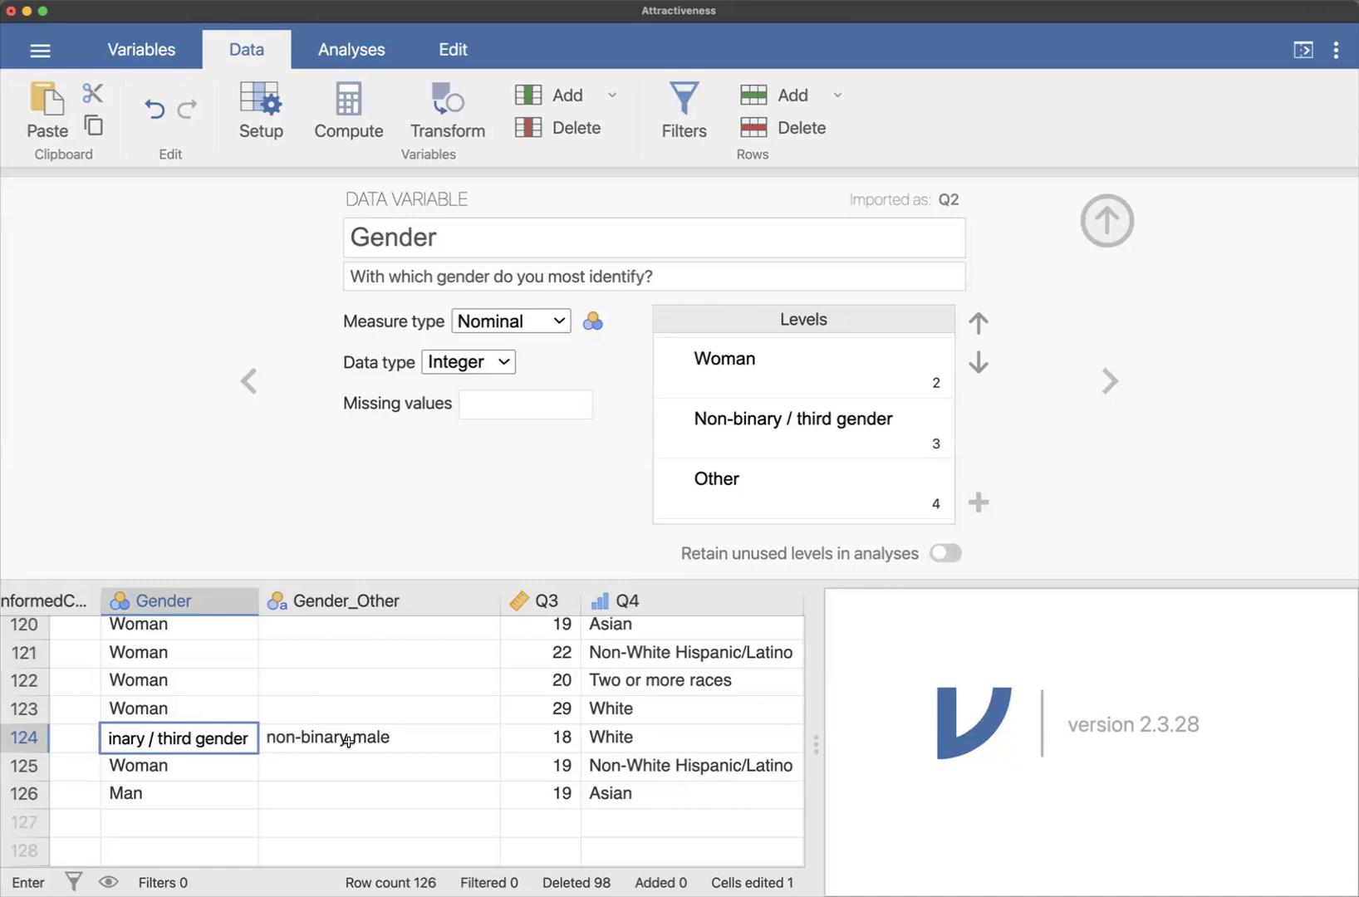
pyautogui.click(347, 741)
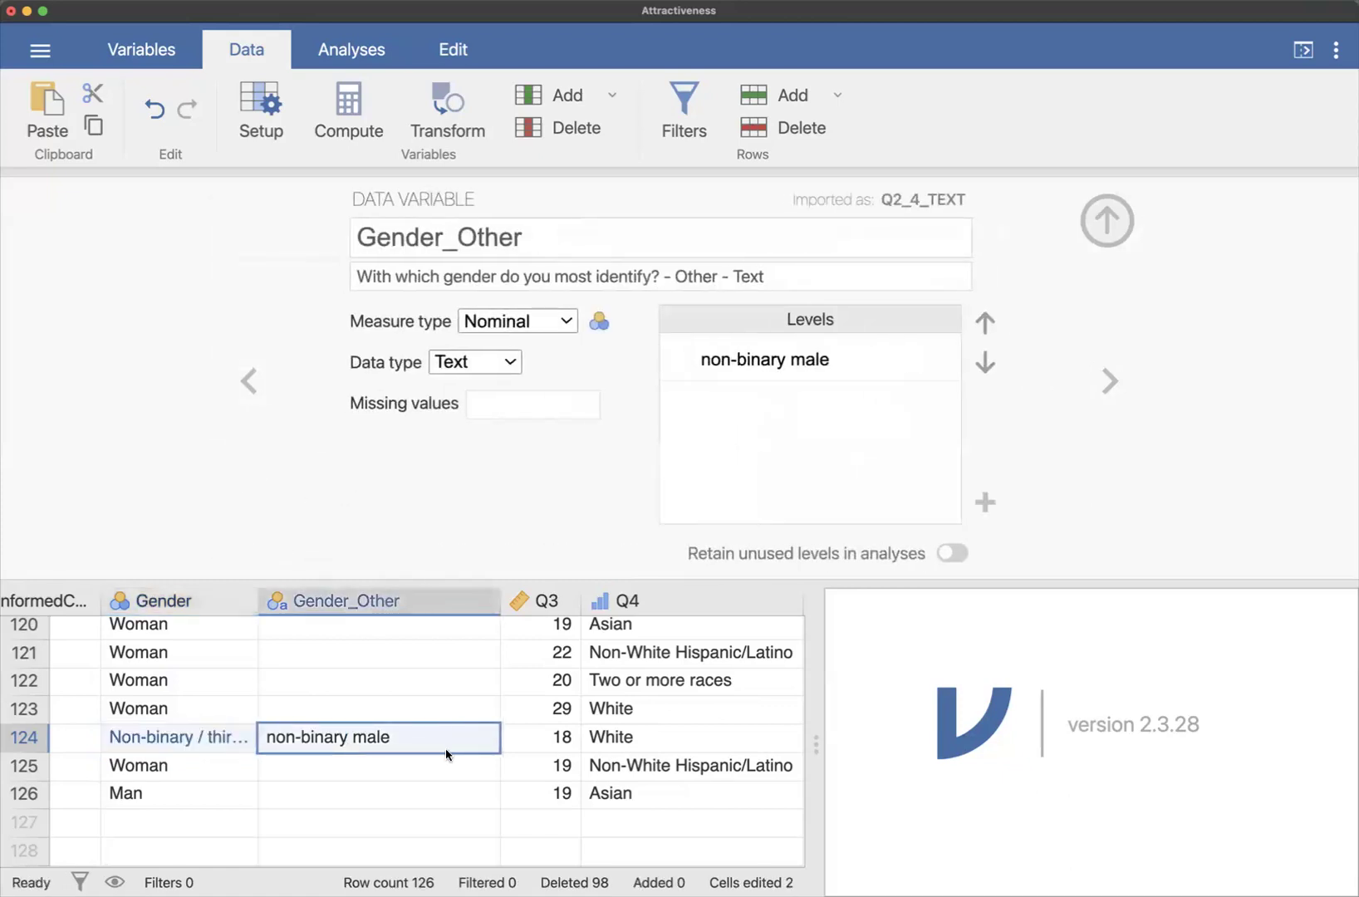
pyautogui.click(377, 770)
pyautogui.click(200, 767)
pyautogui.click(214, 739)
pyautogui.click(207, 770)
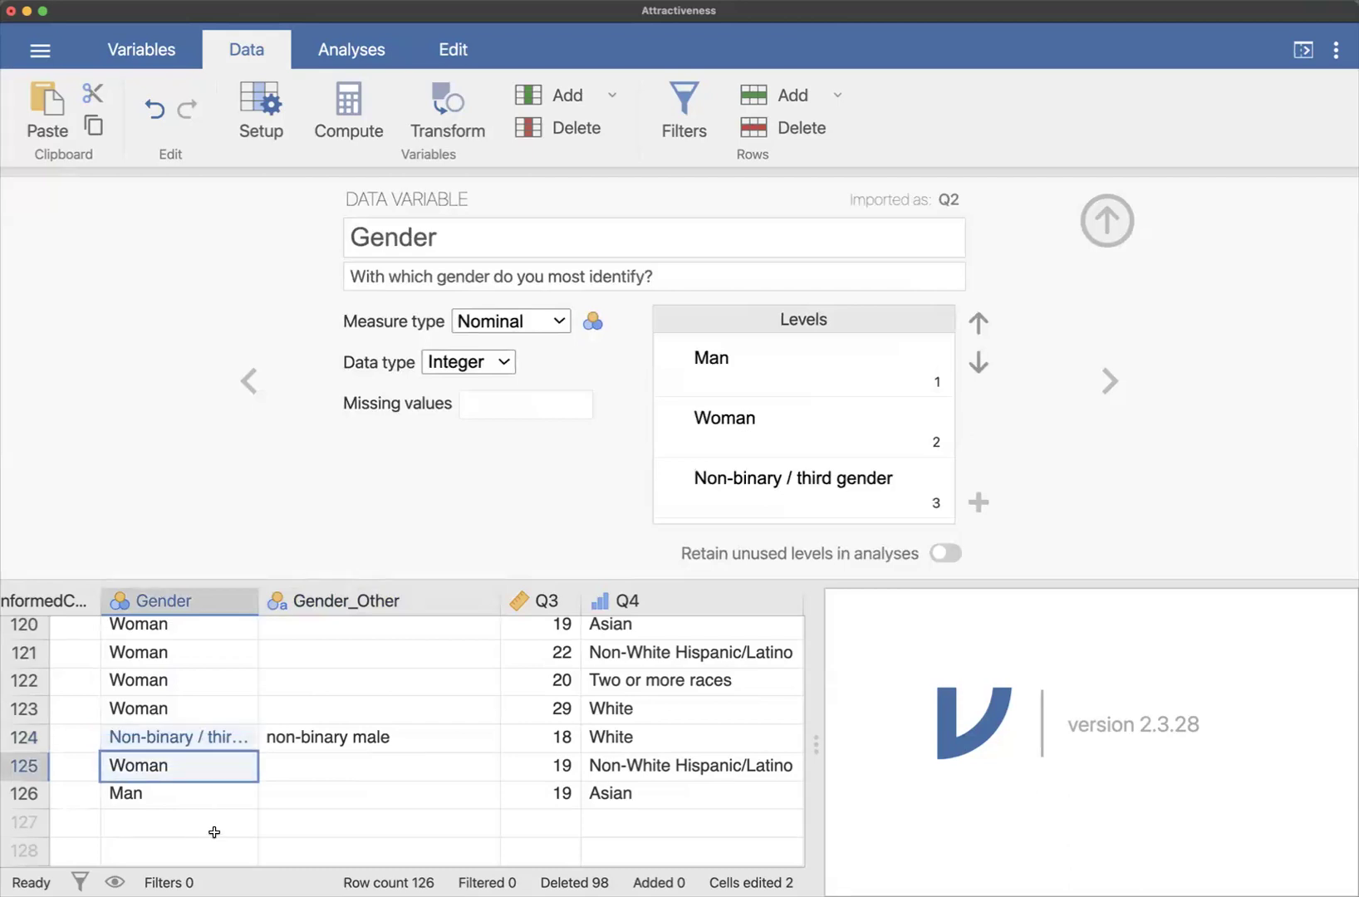
pyautogui.click(334, 819)
# Step: Bring up Q3's settings and inspect its first age value, 46
pyautogui.scroll(2, 474, 783)
pyautogui.scroll(20, 474, 783)
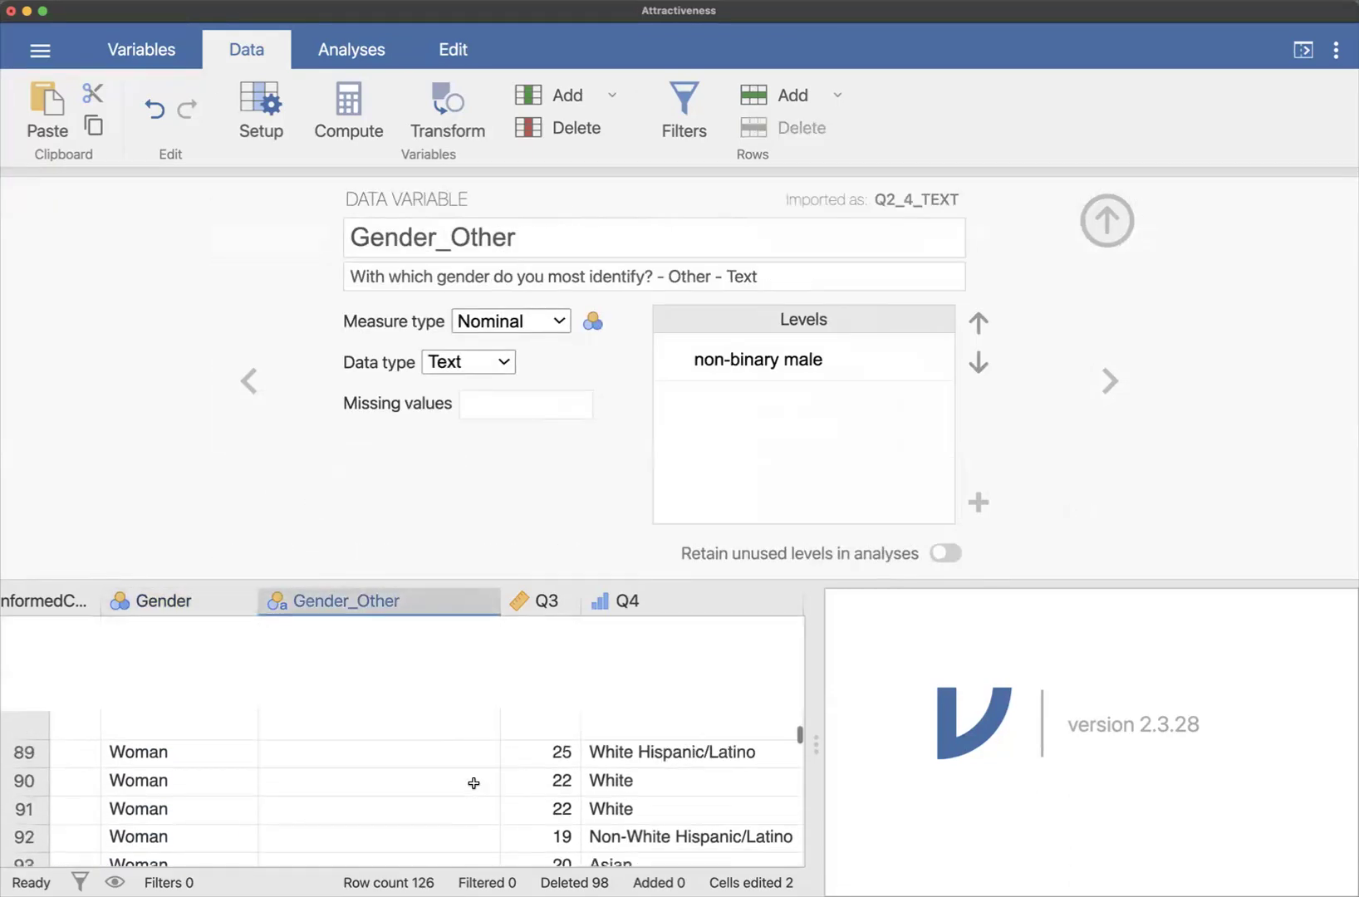
pyautogui.click(392, 612)
pyautogui.scroll(6, 426, 683)
pyautogui.scroll(20, 427, 685)
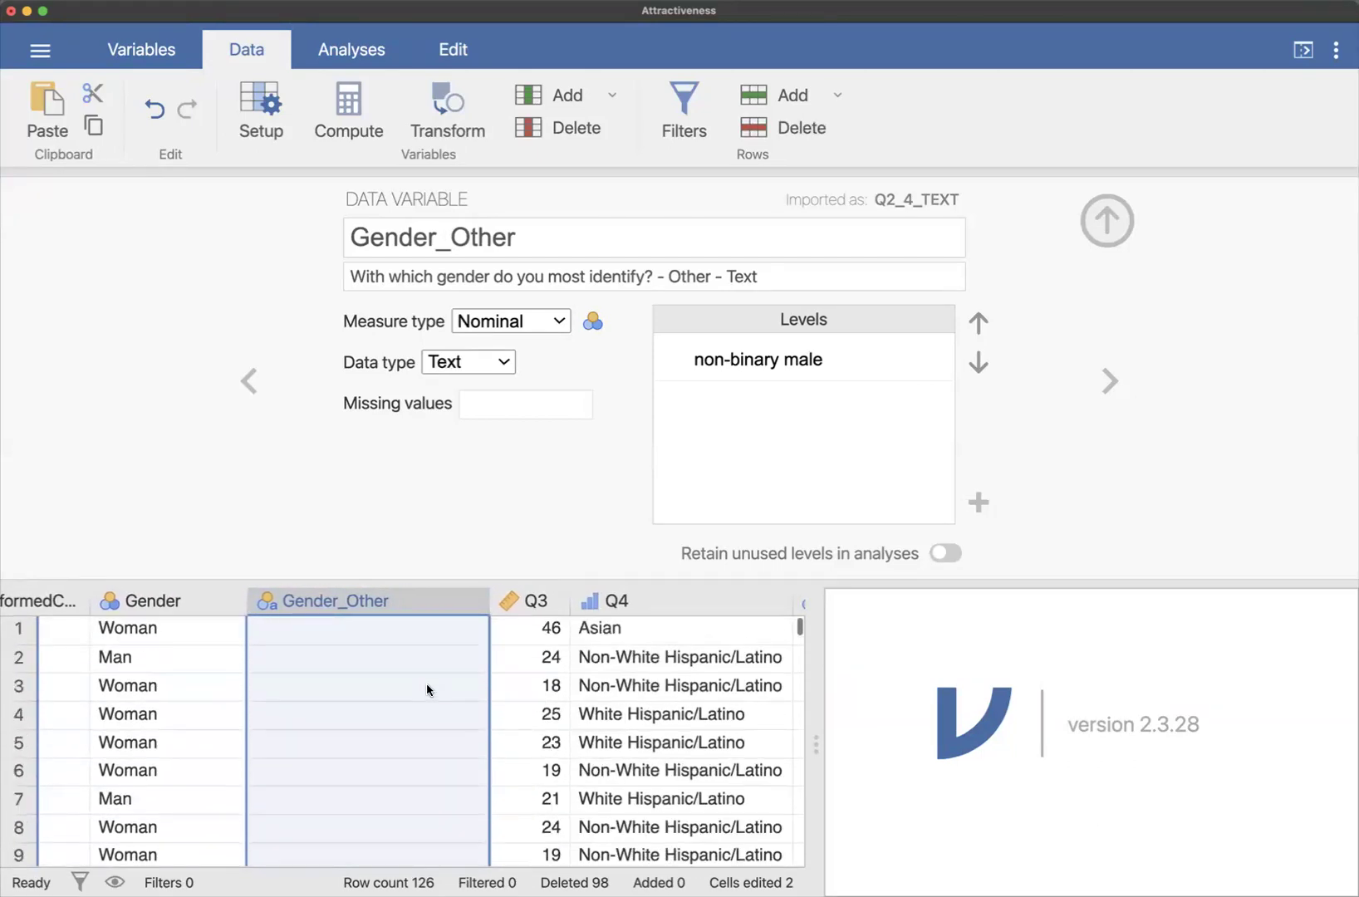
pyautogui.hscroll(8, 426, 683)
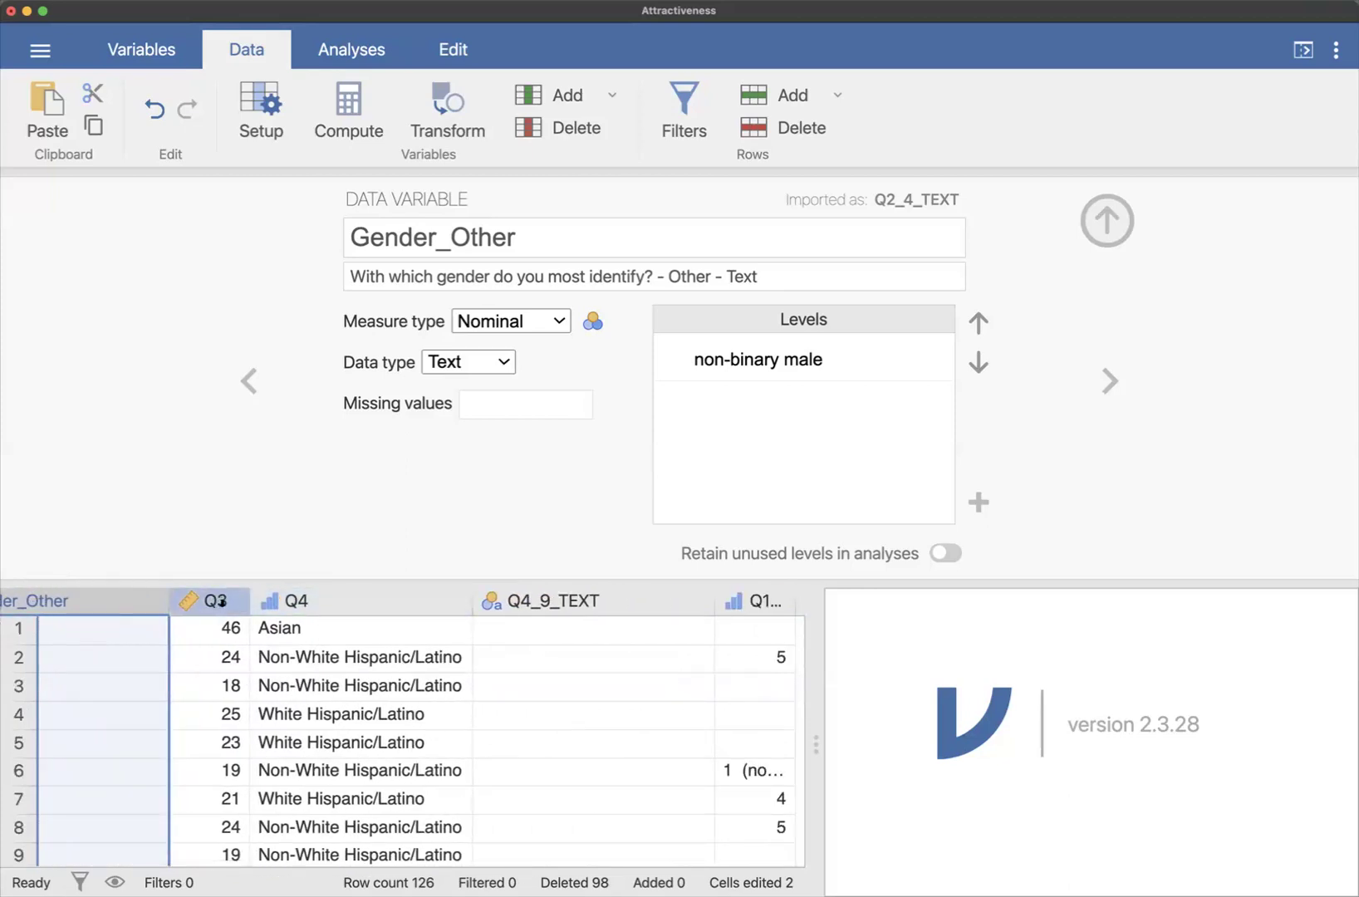
pyautogui.click(221, 600)
pyautogui.scroll(1, 218, 599)
pyautogui.scroll(20, 276, 648)
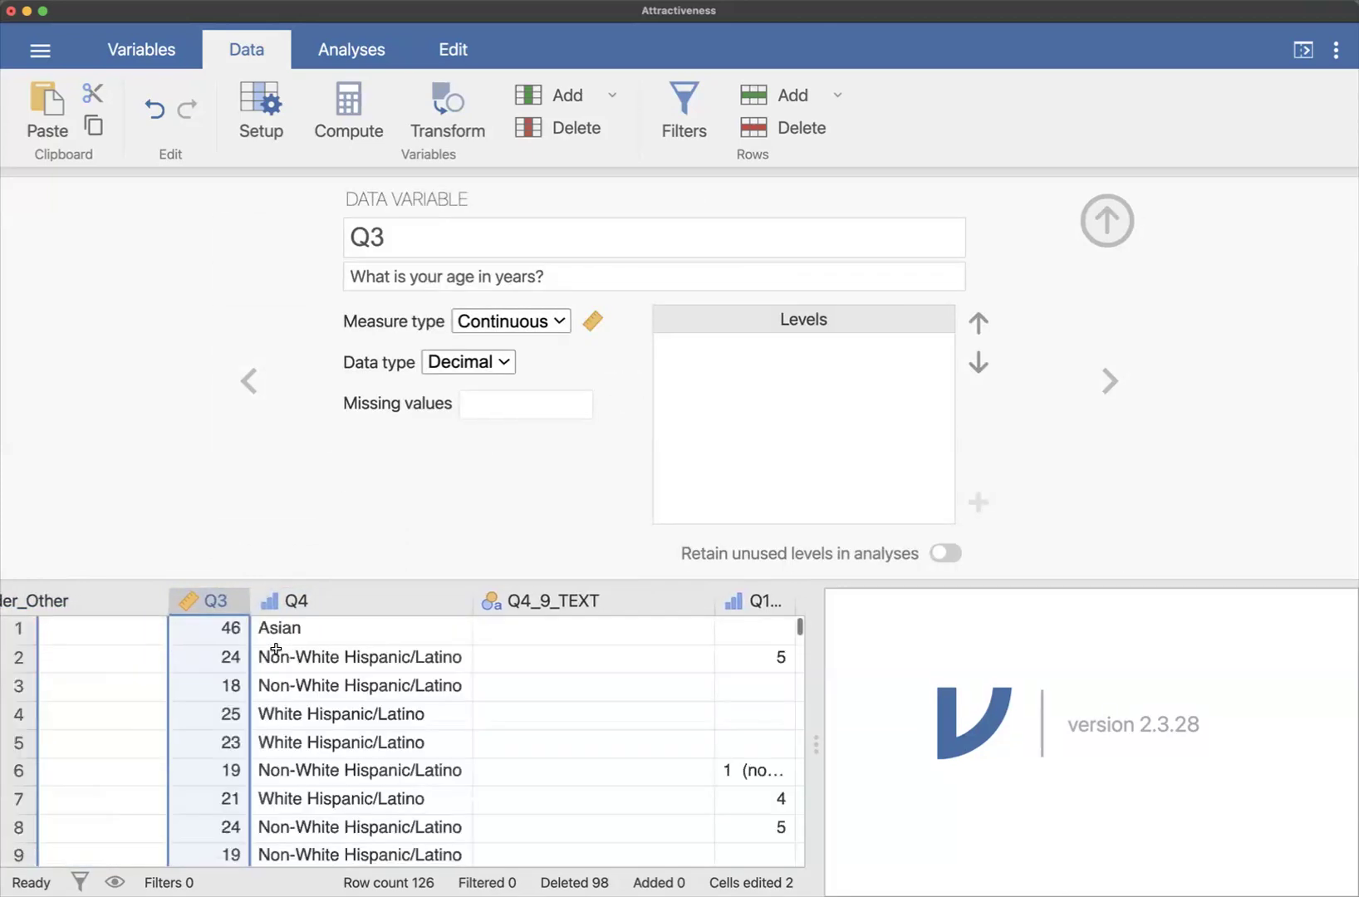
pyautogui.click(220, 629)
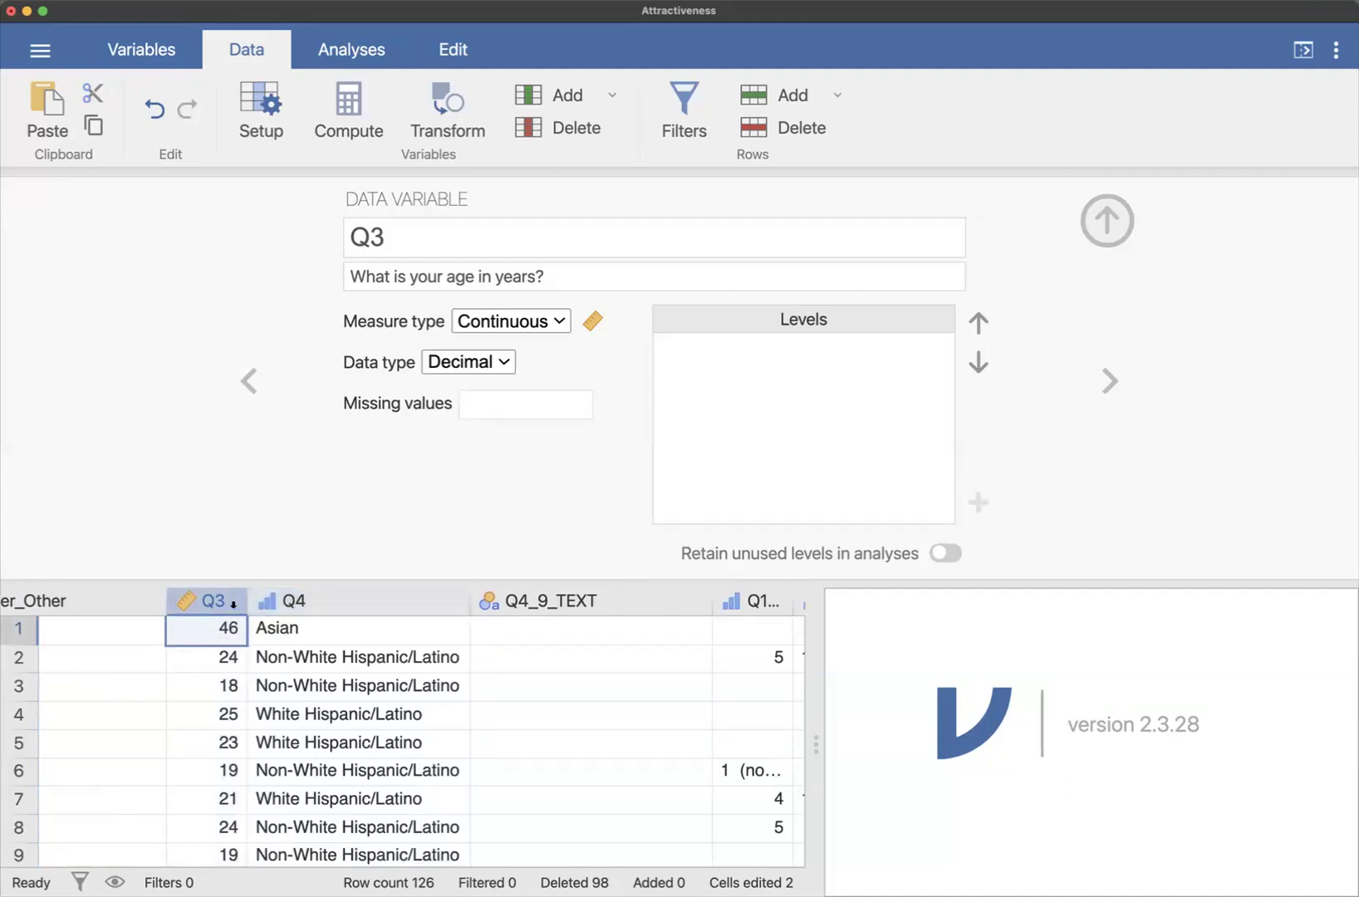
pyautogui.click(234, 604)
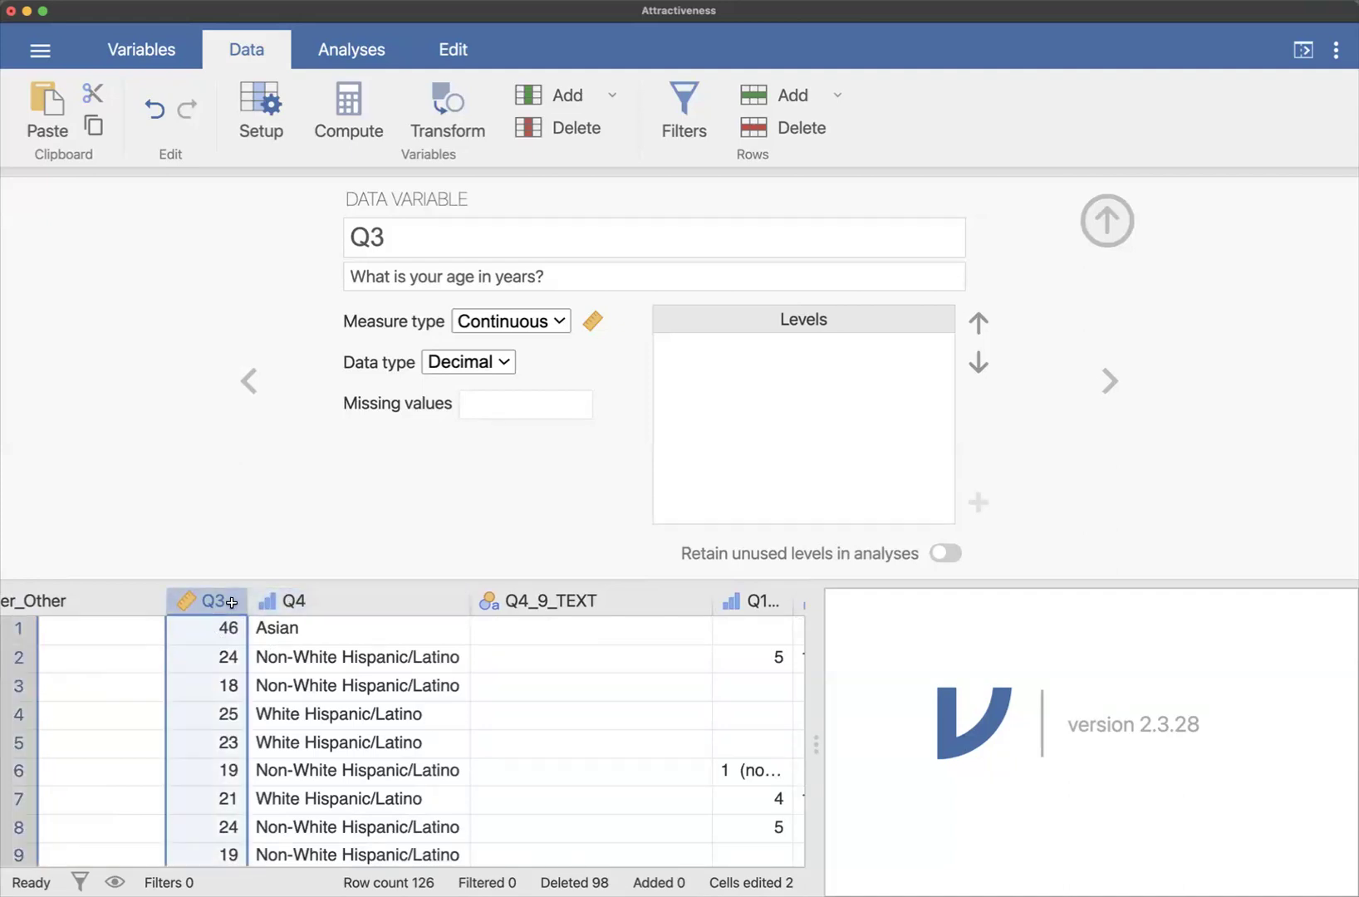
# Step: Rename Q3 to Age, keeping it Continuous with Decimal data type
pyautogui.click(432, 237)
pyautogui.write('Age')
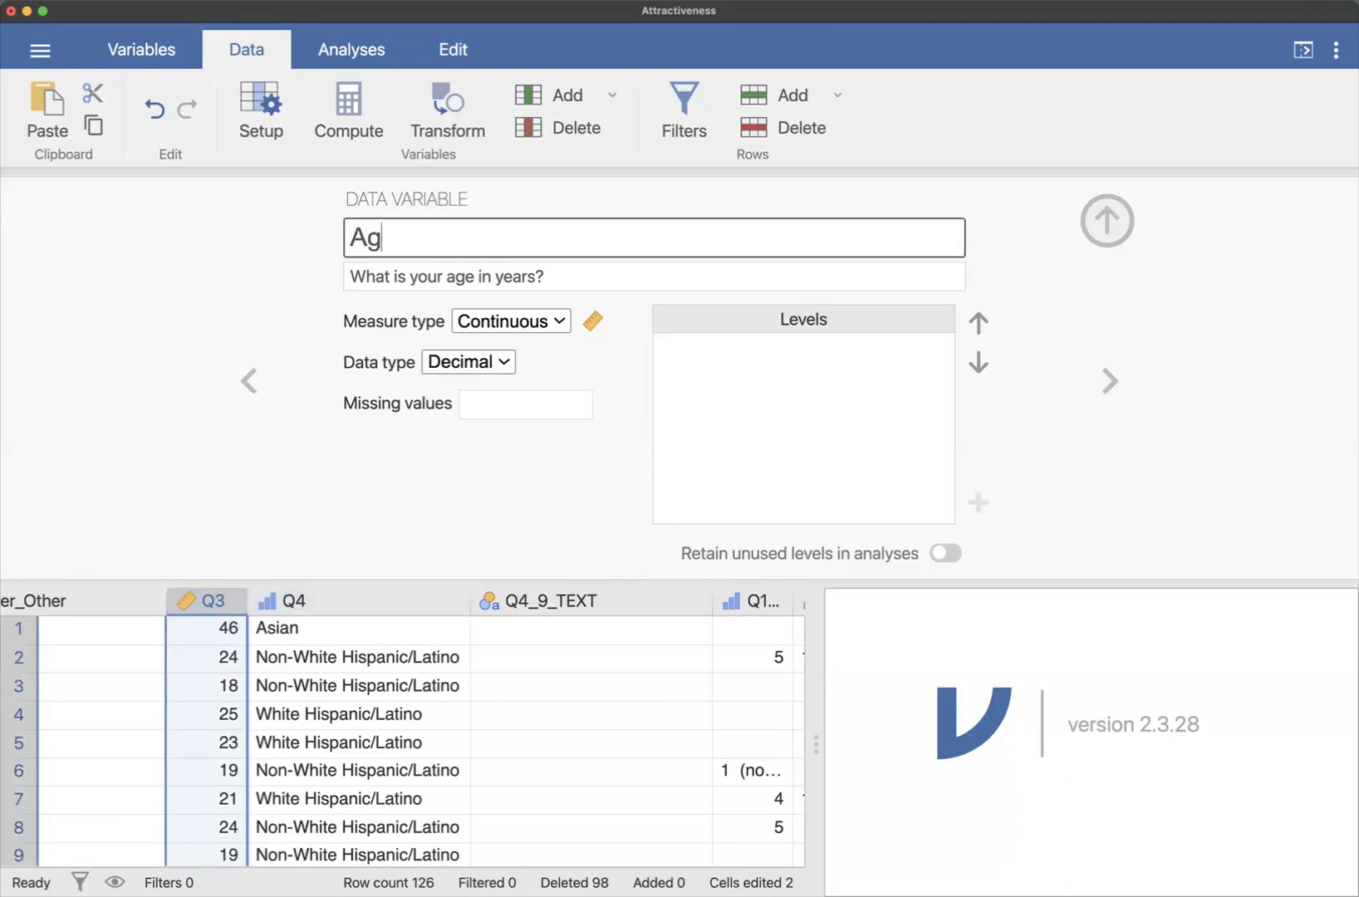
pyautogui.click(205, 266)
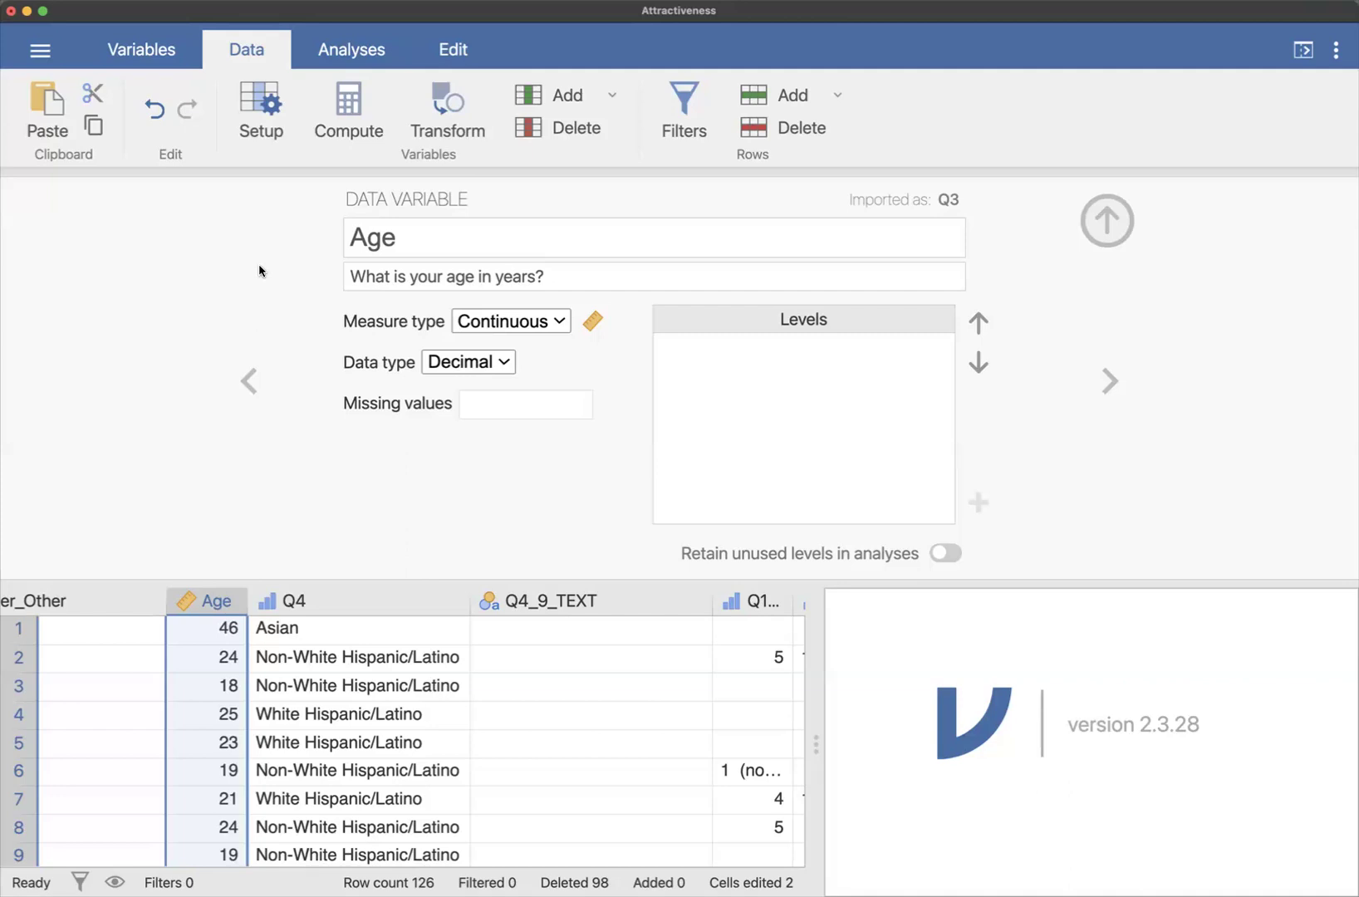
pyautogui.click(562, 325)
pyautogui.click(319, 486)
pyautogui.click(505, 363)
pyautogui.click(498, 362)
pyautogui.click(318, 601)
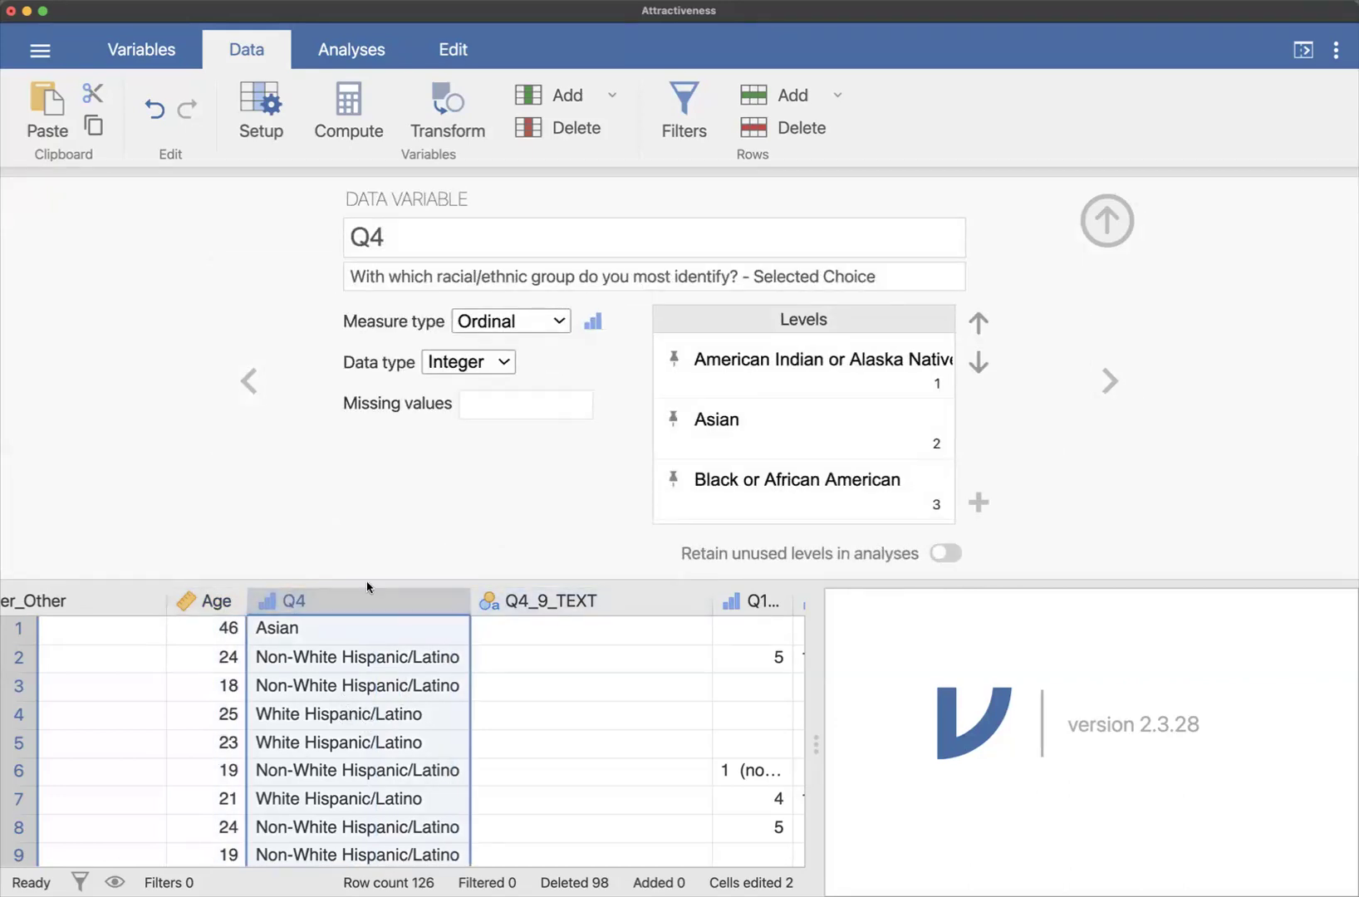
# Step: Make Q4 Nominal and remove ' - Selected Choice' from its description
pyautogui.click(532, 404)
pyautogui.click(561, 324)
pyautogui.click(526, 352)
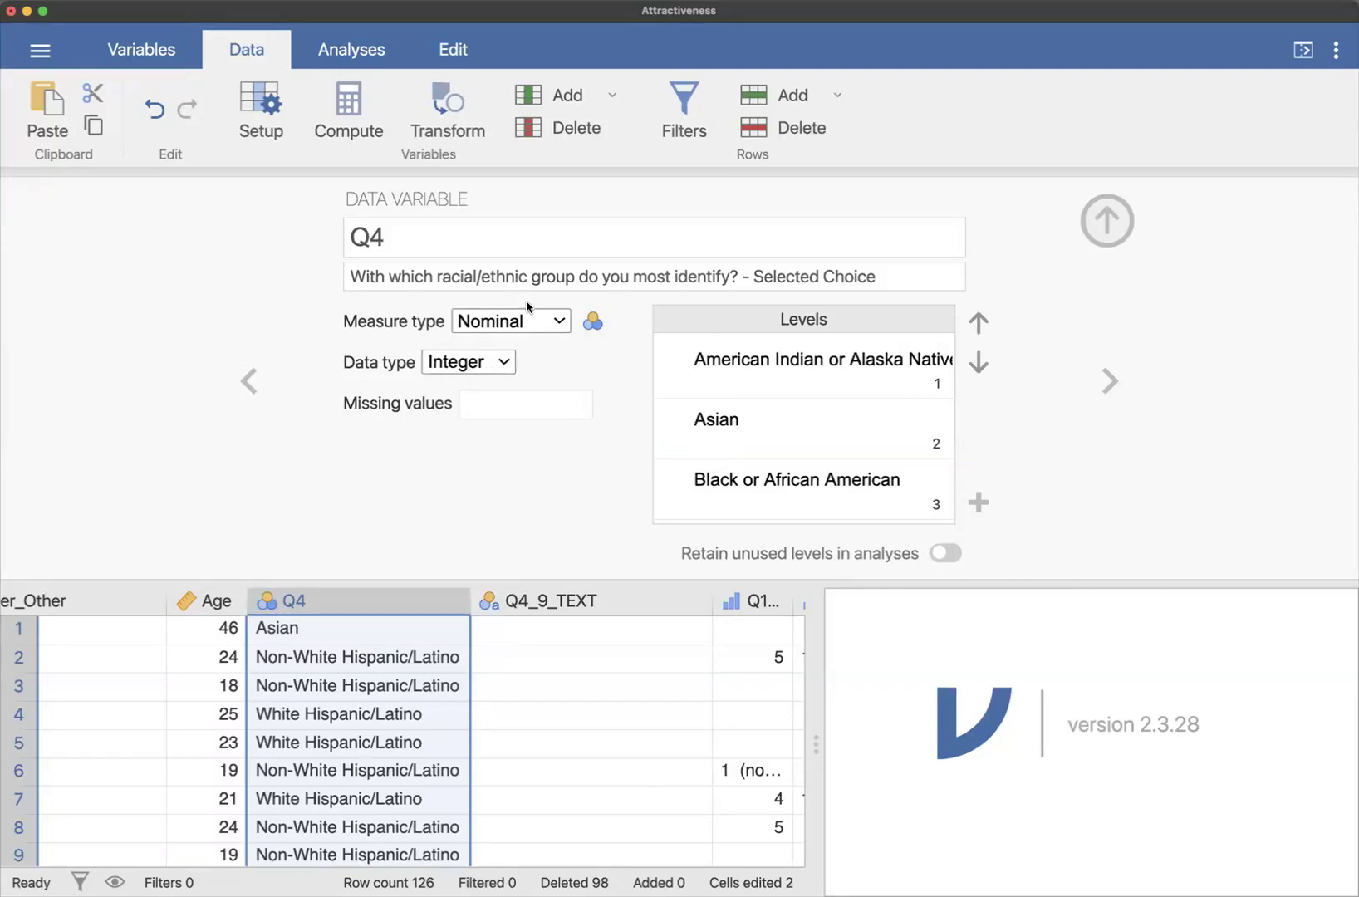
pyautogui.moveTo(917, 277); pyautogui.dragTo(738, 276)
pyautogui.press('BackSpace')
# Step: Rename Q4 to Race_Ethnicity
pyautogui.click(430, 244)
pyautogui.write('Race')
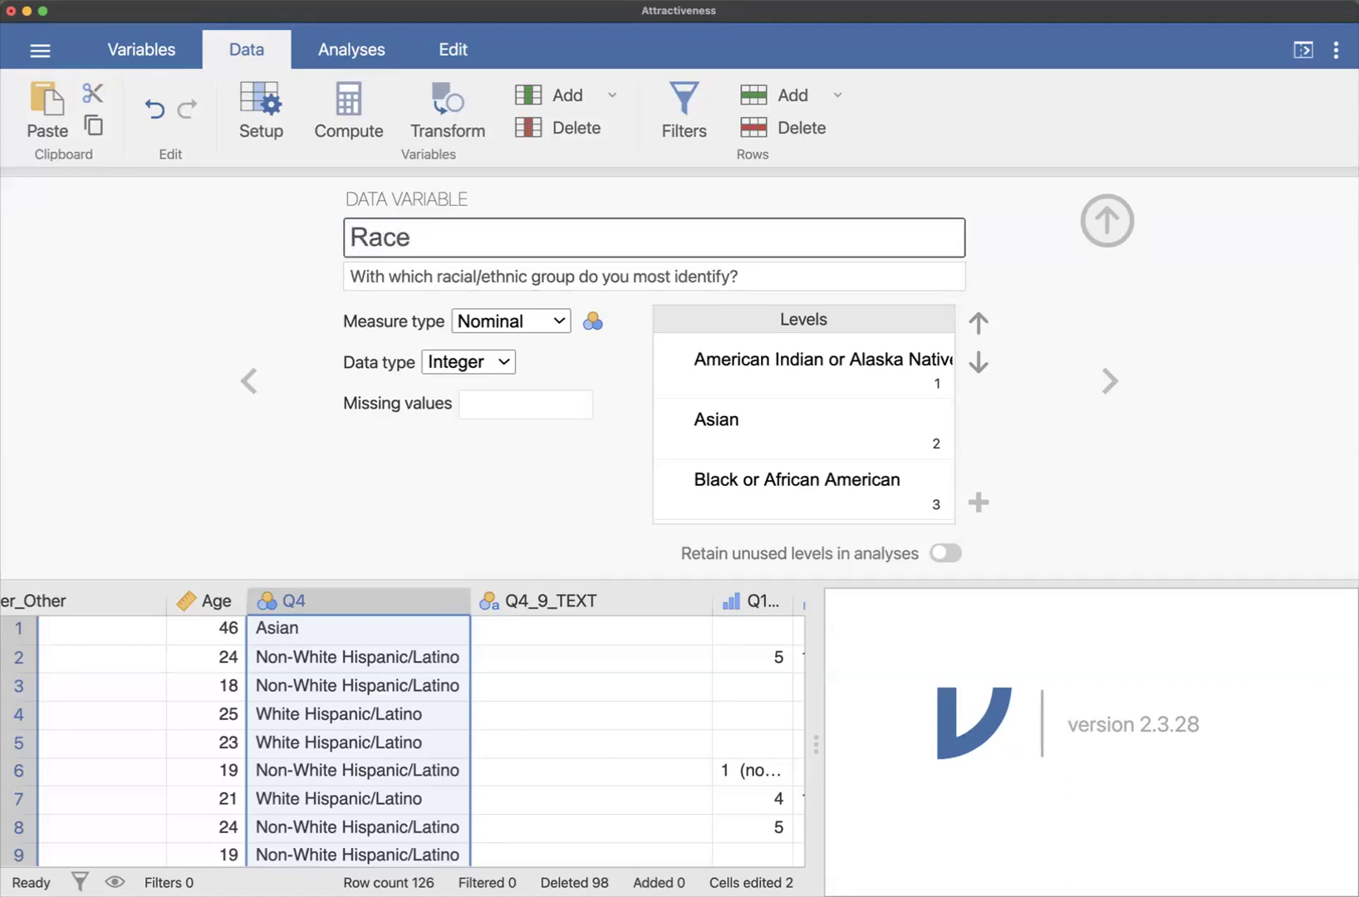
pyautogui.write('_Ethnicity')
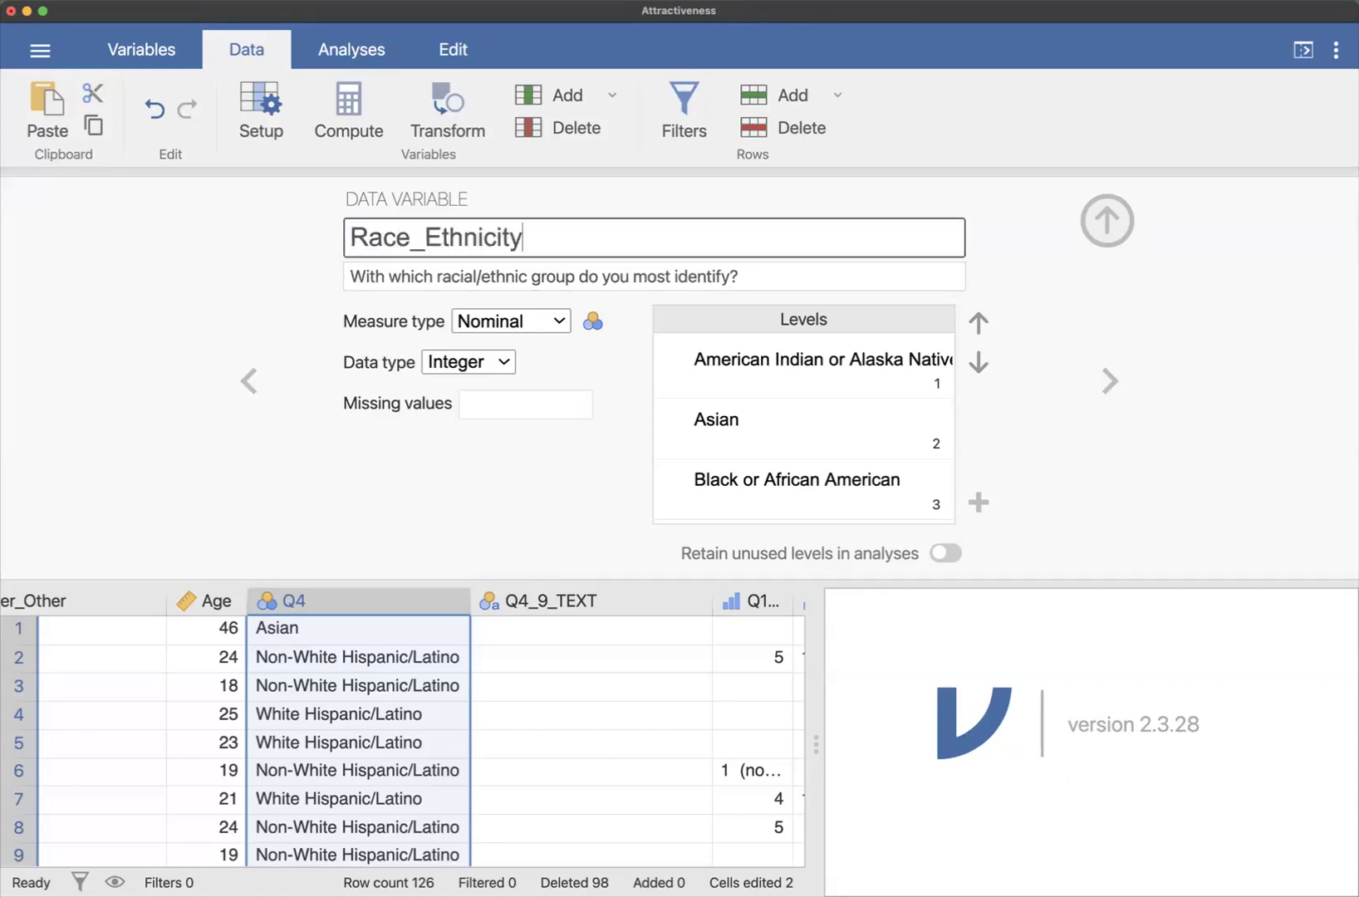
pyautogui.press('Return')
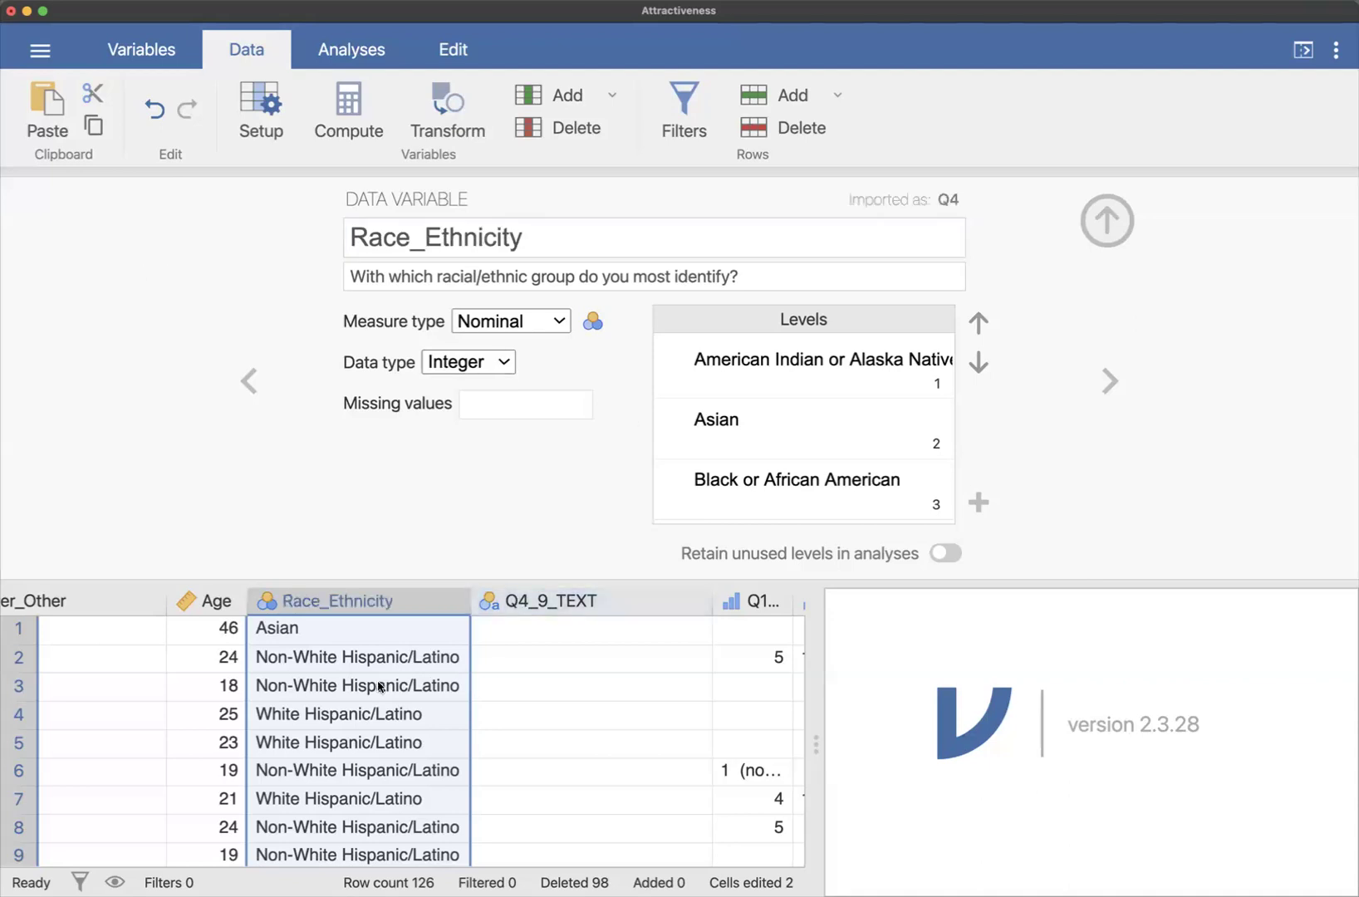
pyautogui.hscroll(2, 379, 682)
pyautogui.hscroll(3, 379, 682)
# Step: Rename Q4_9_TEXT to RE_Other
pyautogui.click(379, 596)
pyautogui.click(518, 237)
pyautogui.click(518, 234)
pyautogui.moveTo(518, 233); pyautogui.dragTo(341, 233)
pyautogui.write('RE')
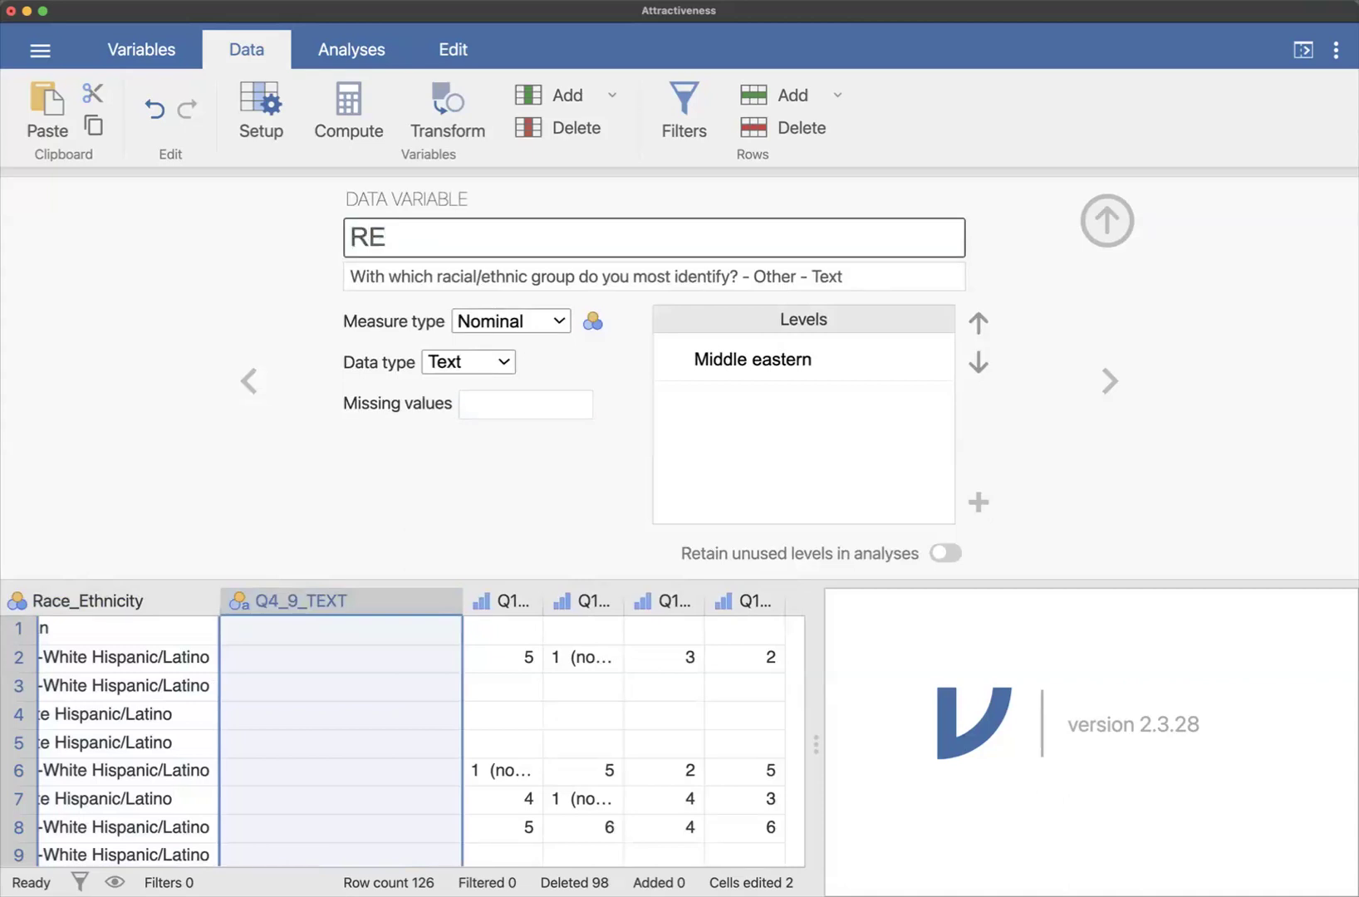
pyautogui.write('_Other')
pyautogui.press('Return')
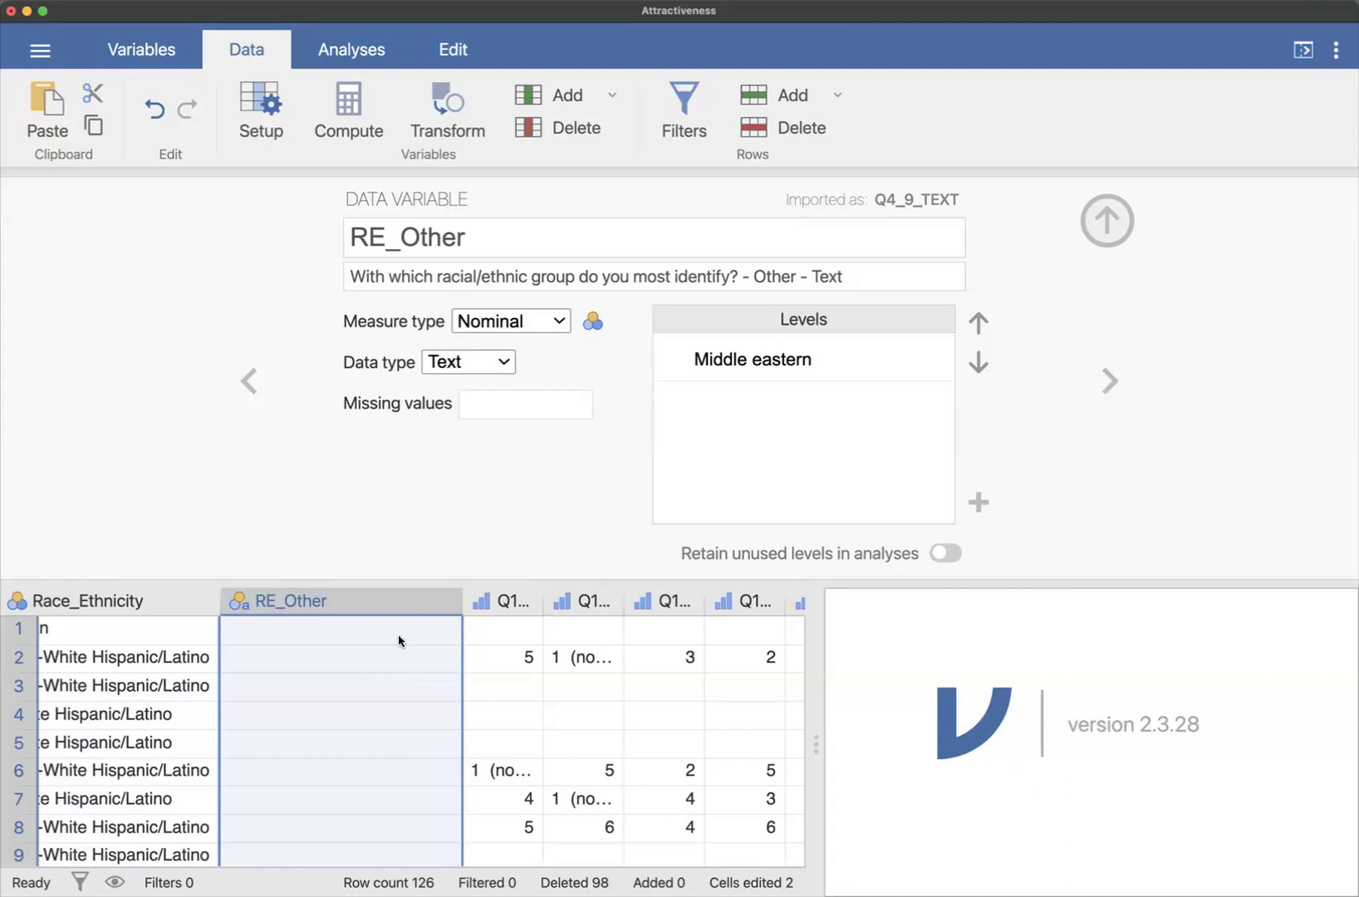
# Step: Inspect RE_Other's single level label, 'Middle eastern', in row 17
pyautogui.click(868, 366)
pyautogui.scroll(-5, 339, 652)
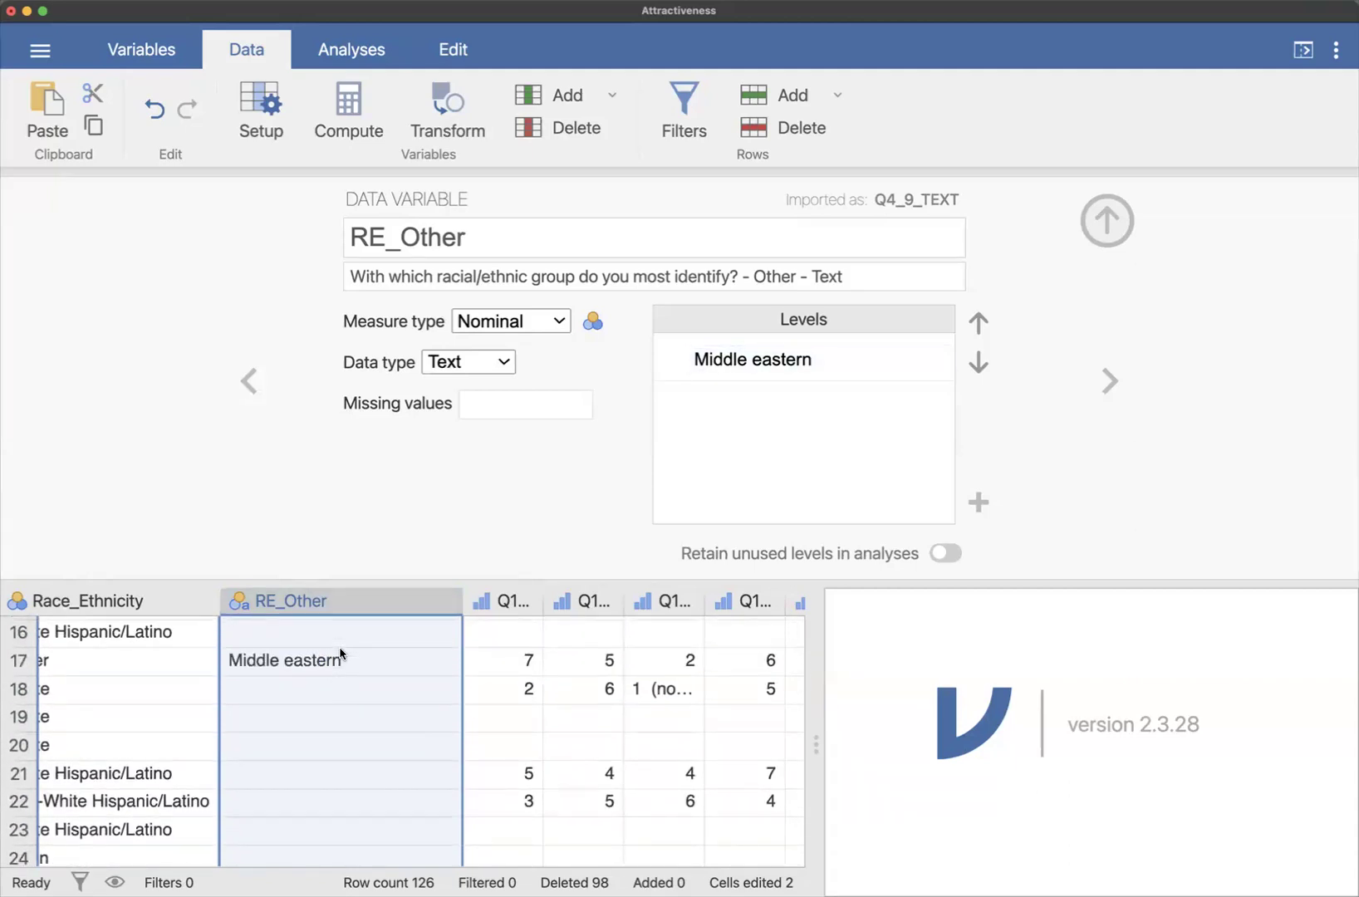
pyautogui.scroll(1, 340, 653)
pyautogui.hscroll(-3, 353, 661)
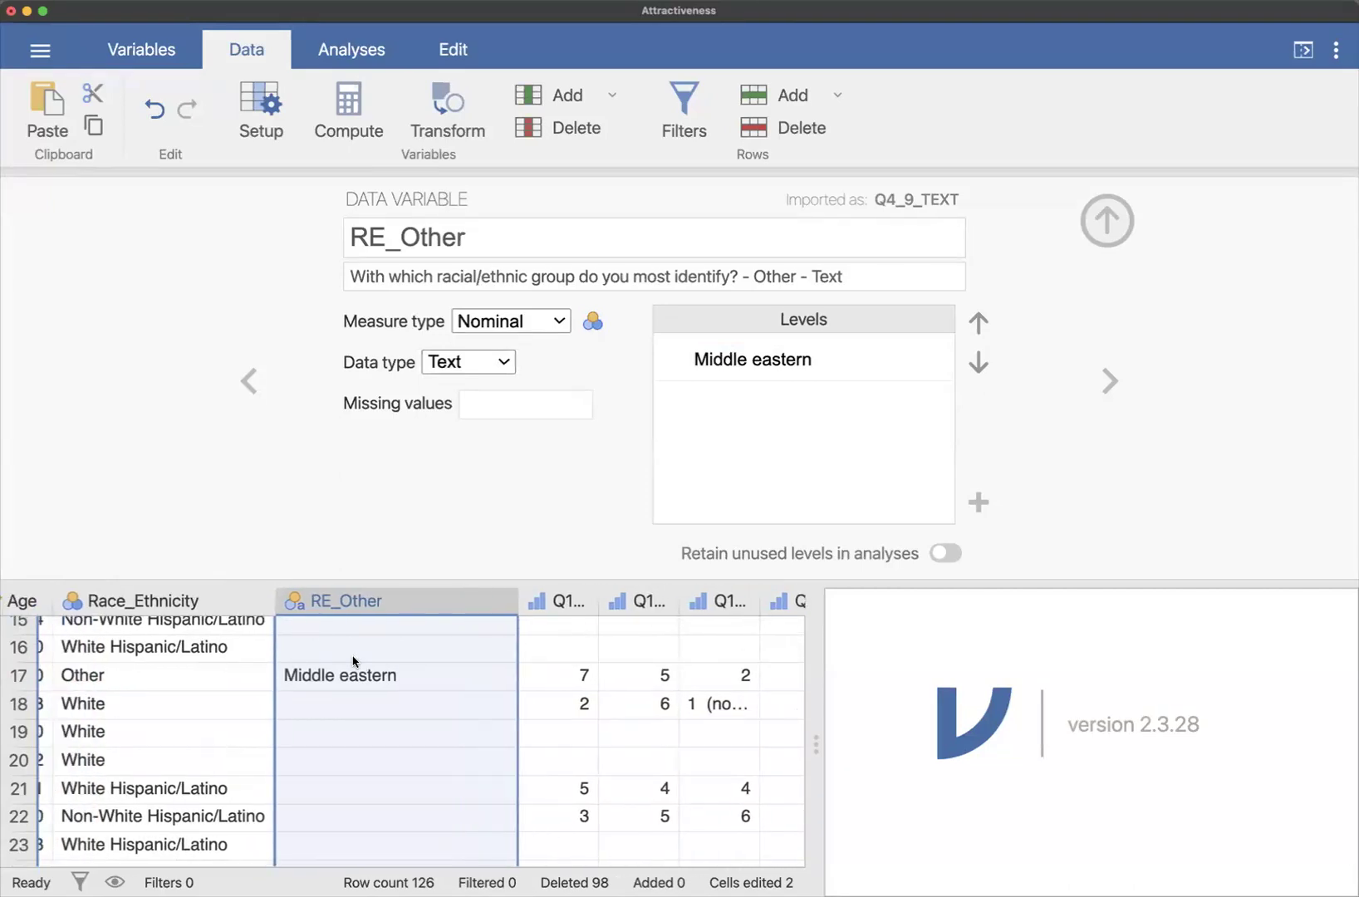
pyautogui.scroll(2, 395, 694)
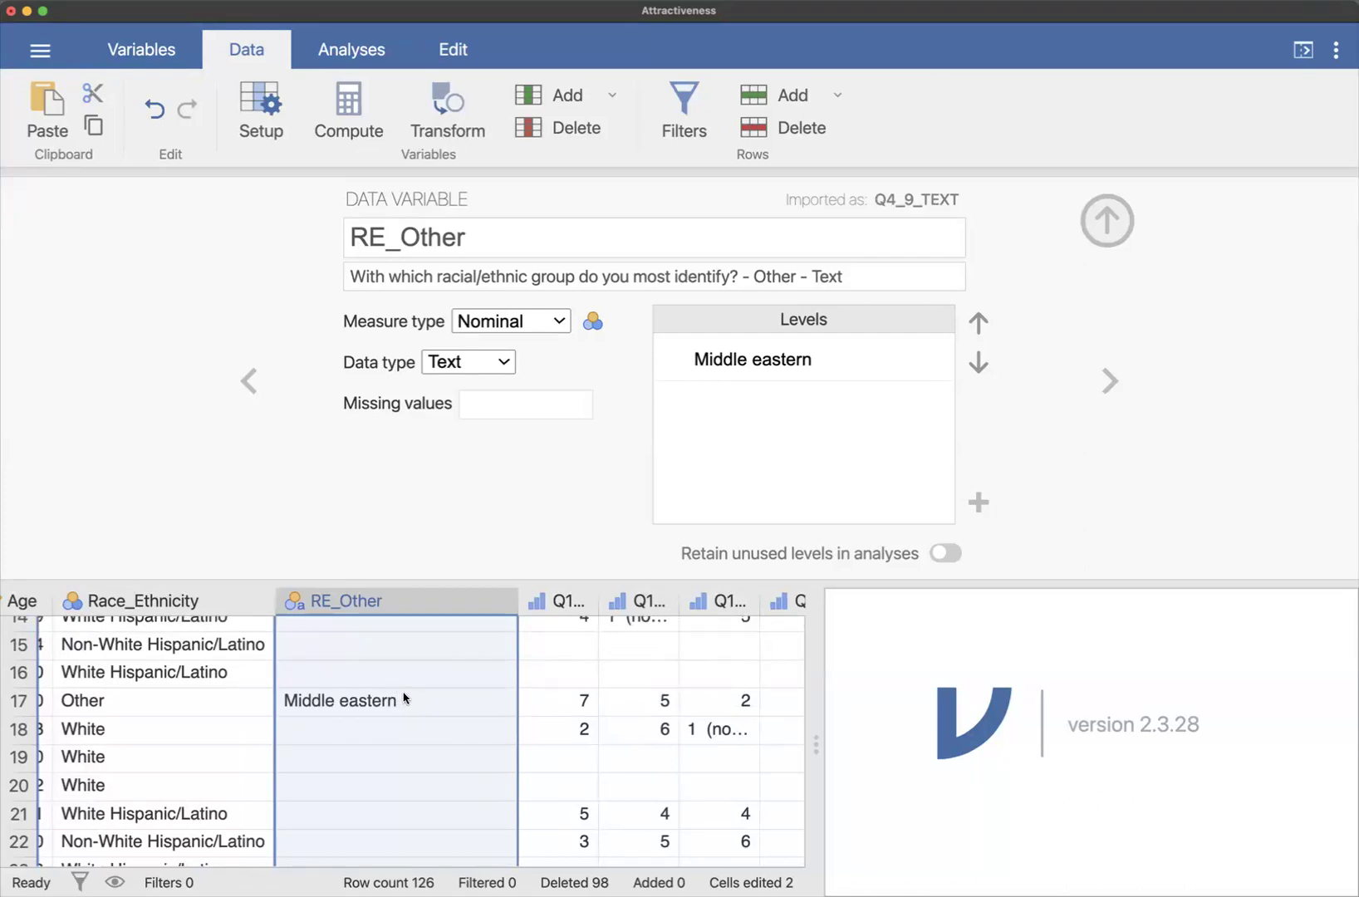
pyautogui.click(750, 359)
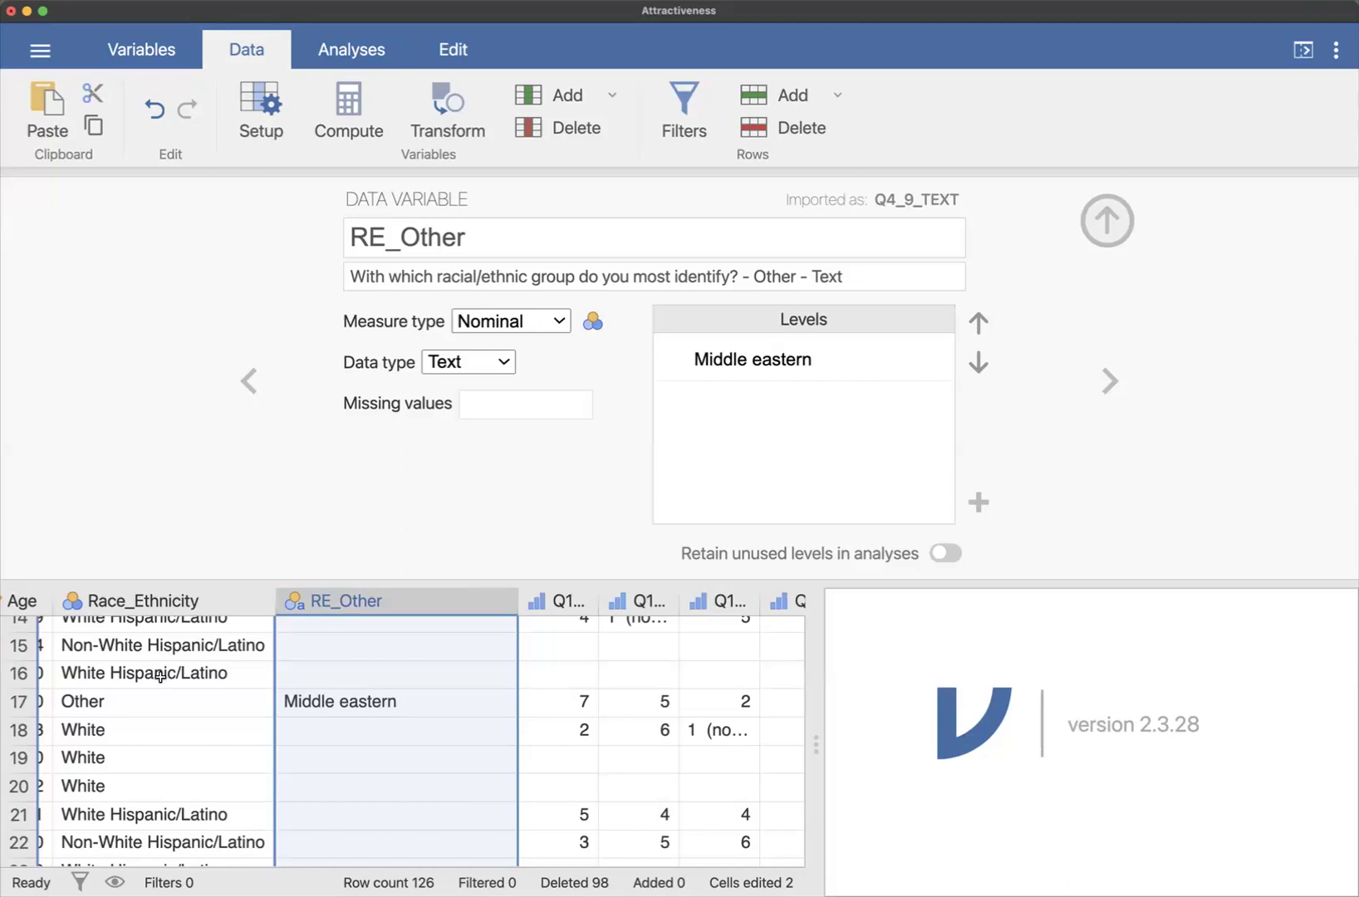
# Step: Review Race_Ethnicity's settings, then RE_Other's: Nominal text with sole level 'Middle eastern'
pyautogui.click(171, 603)
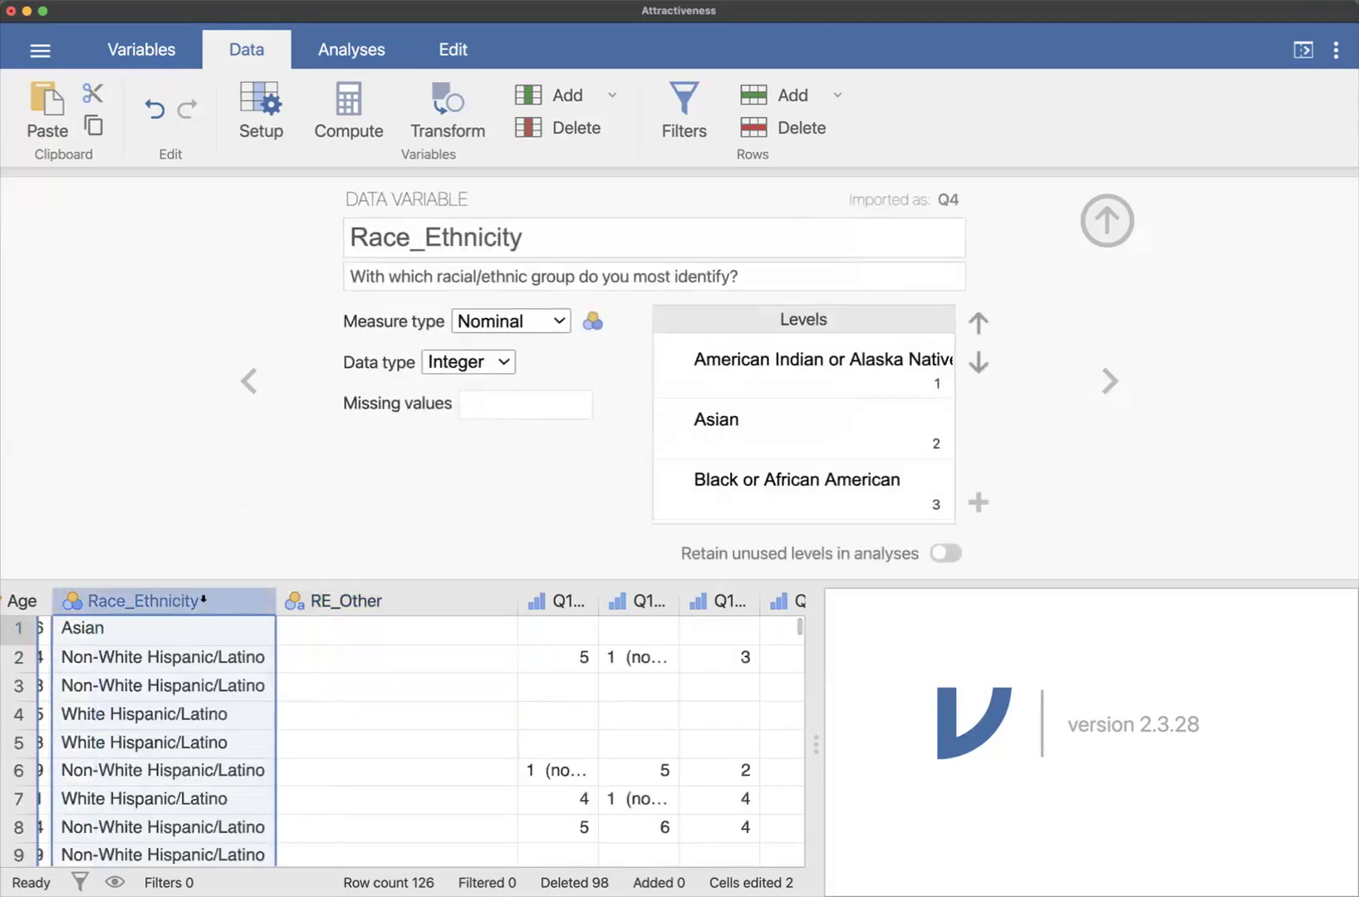
pyautogui.hscroll(-1, 249, 627)
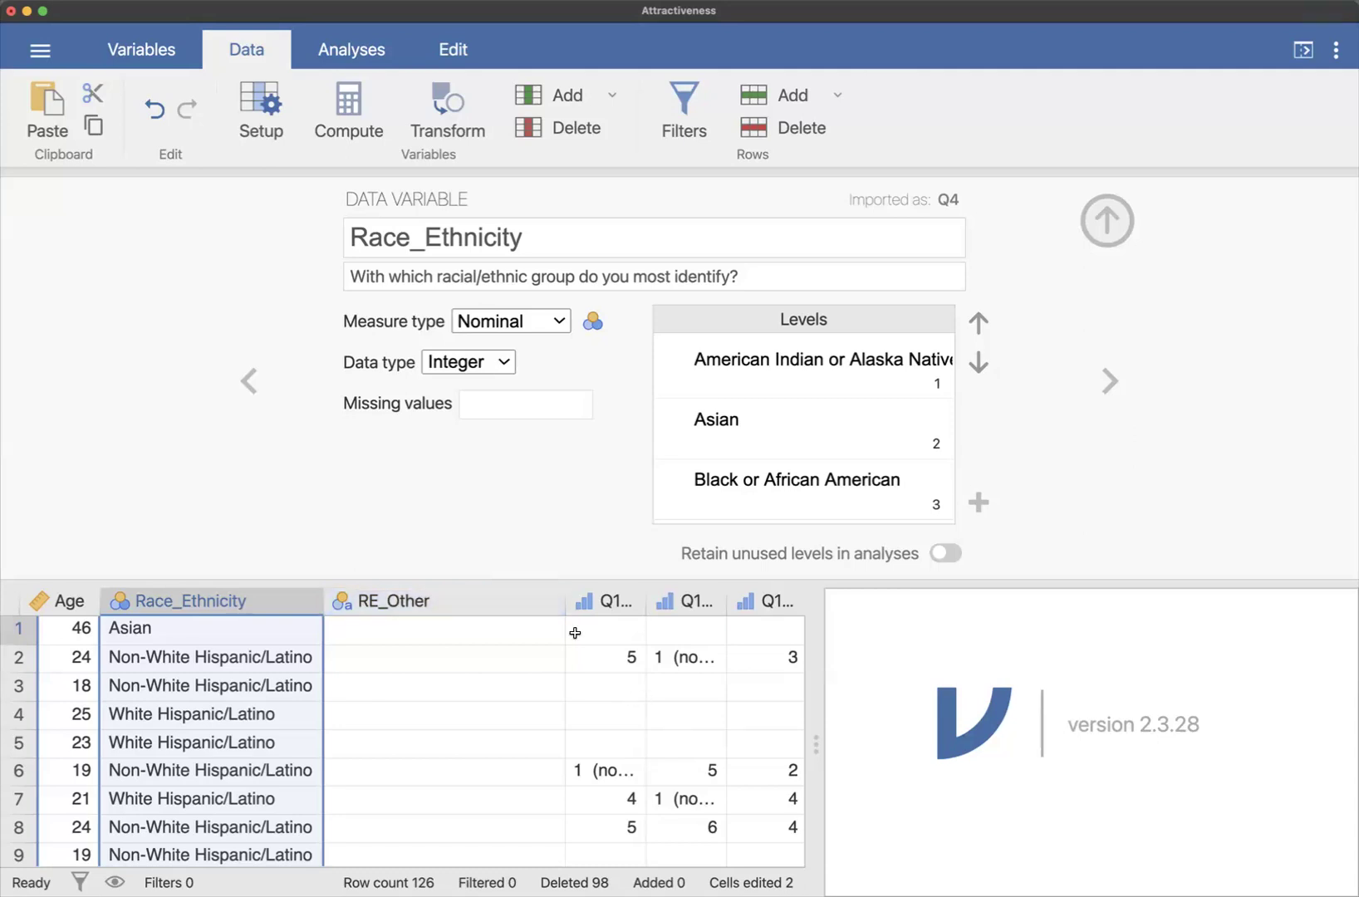
pyautogui.click(456, 599)
pyautogui.hscroll(8, 440, 660)
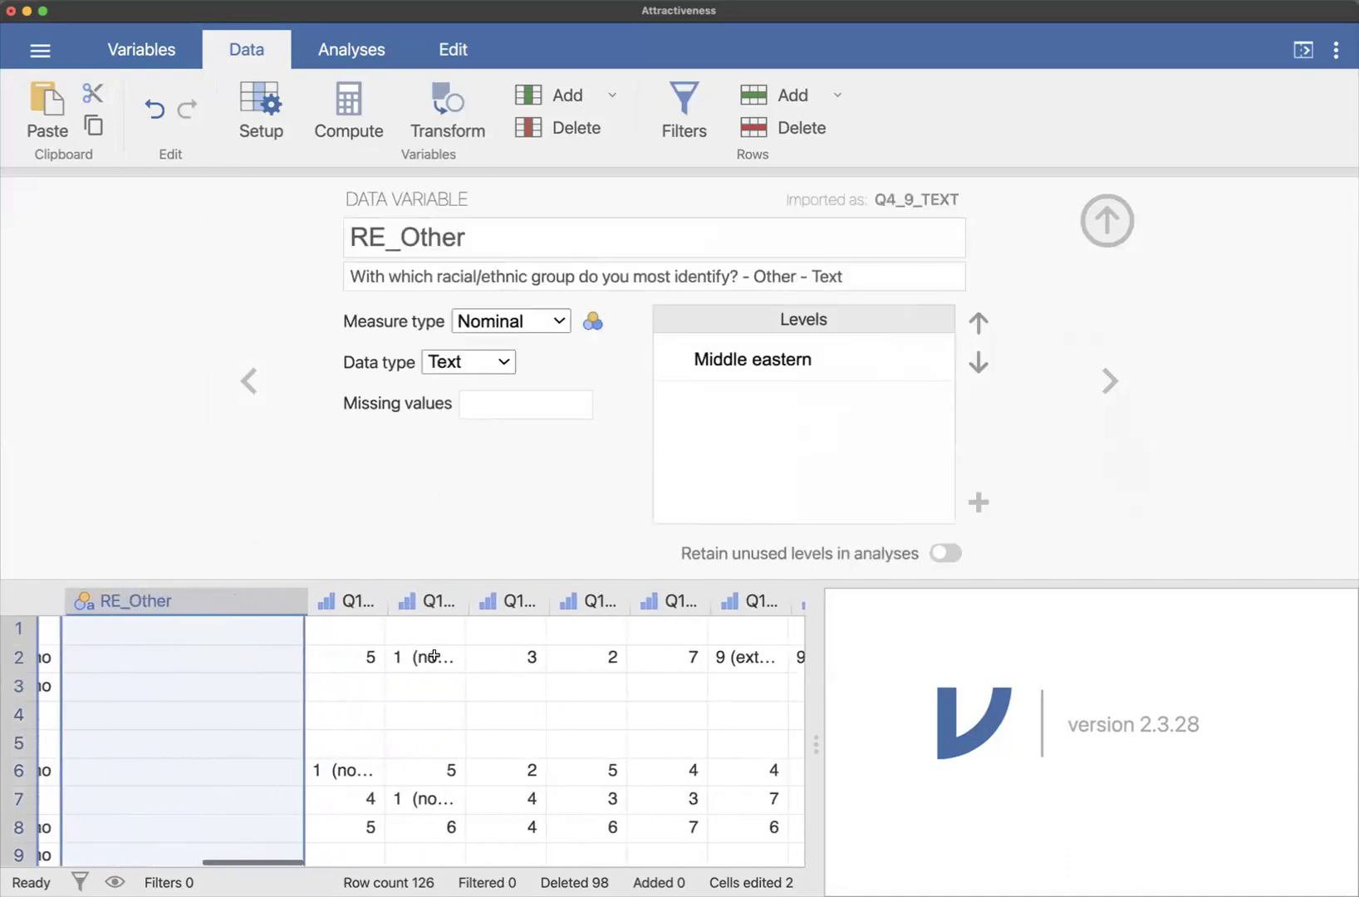
pyautogui.hscroll(3, 434, 656)
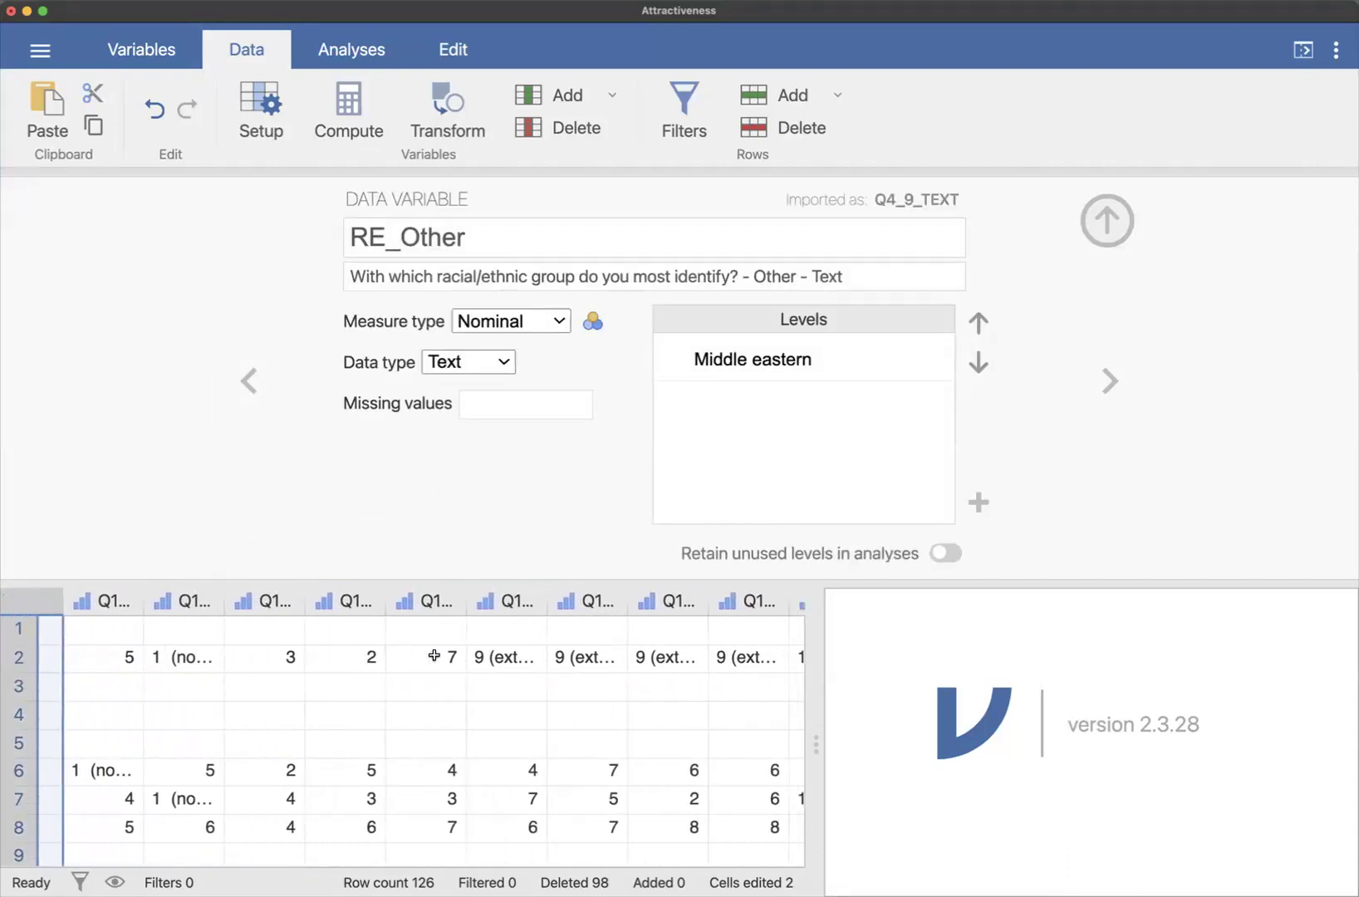
pyautogui.hscroll(-3, 498, 655)
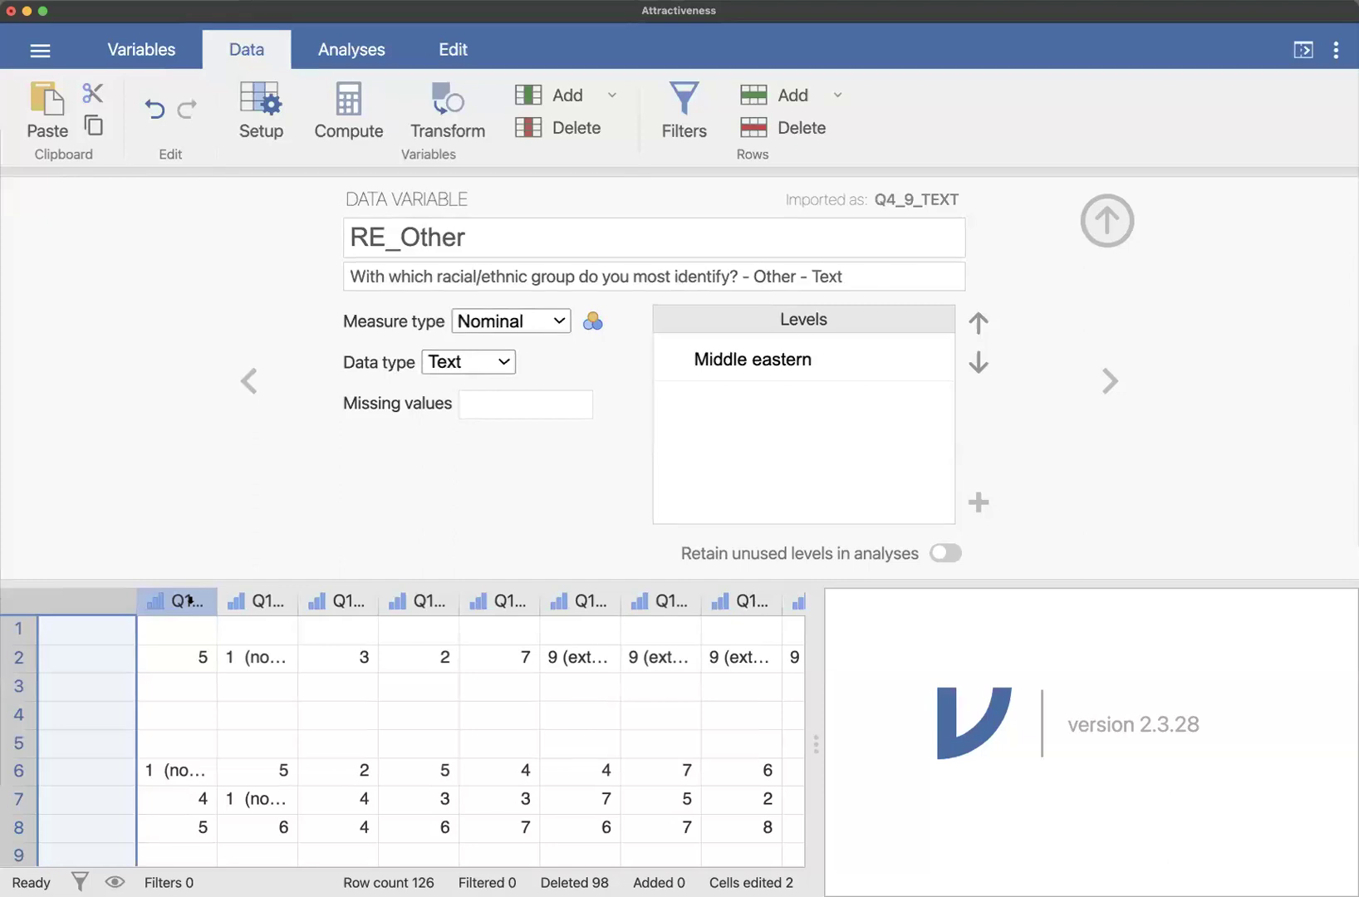
# Step: Rename the Q100_1 rating column to C1_Attract1 and copy that name
pyautogui.click(189, 599)
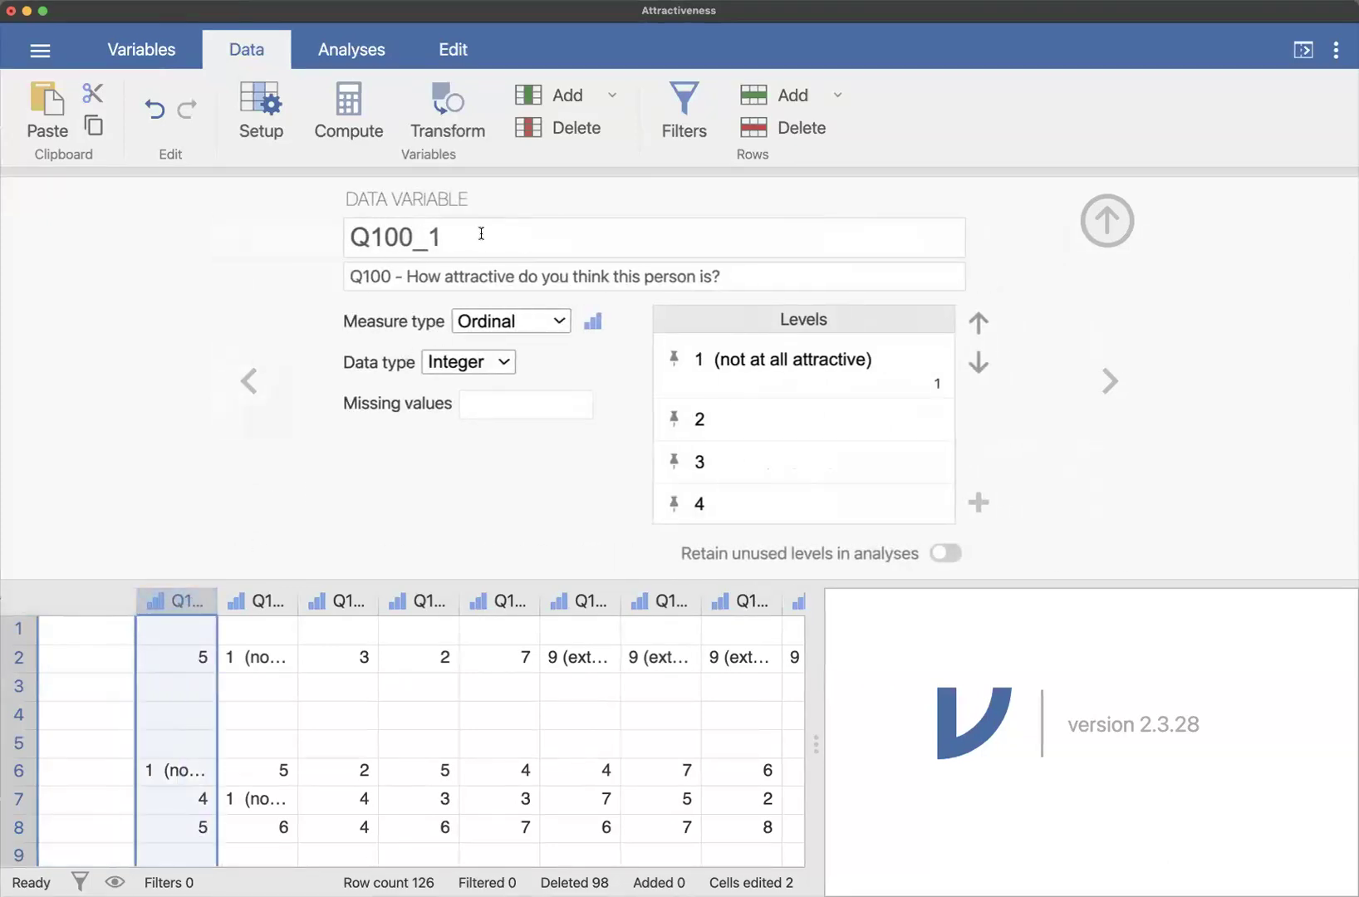
pyautogui.click(555, 239)
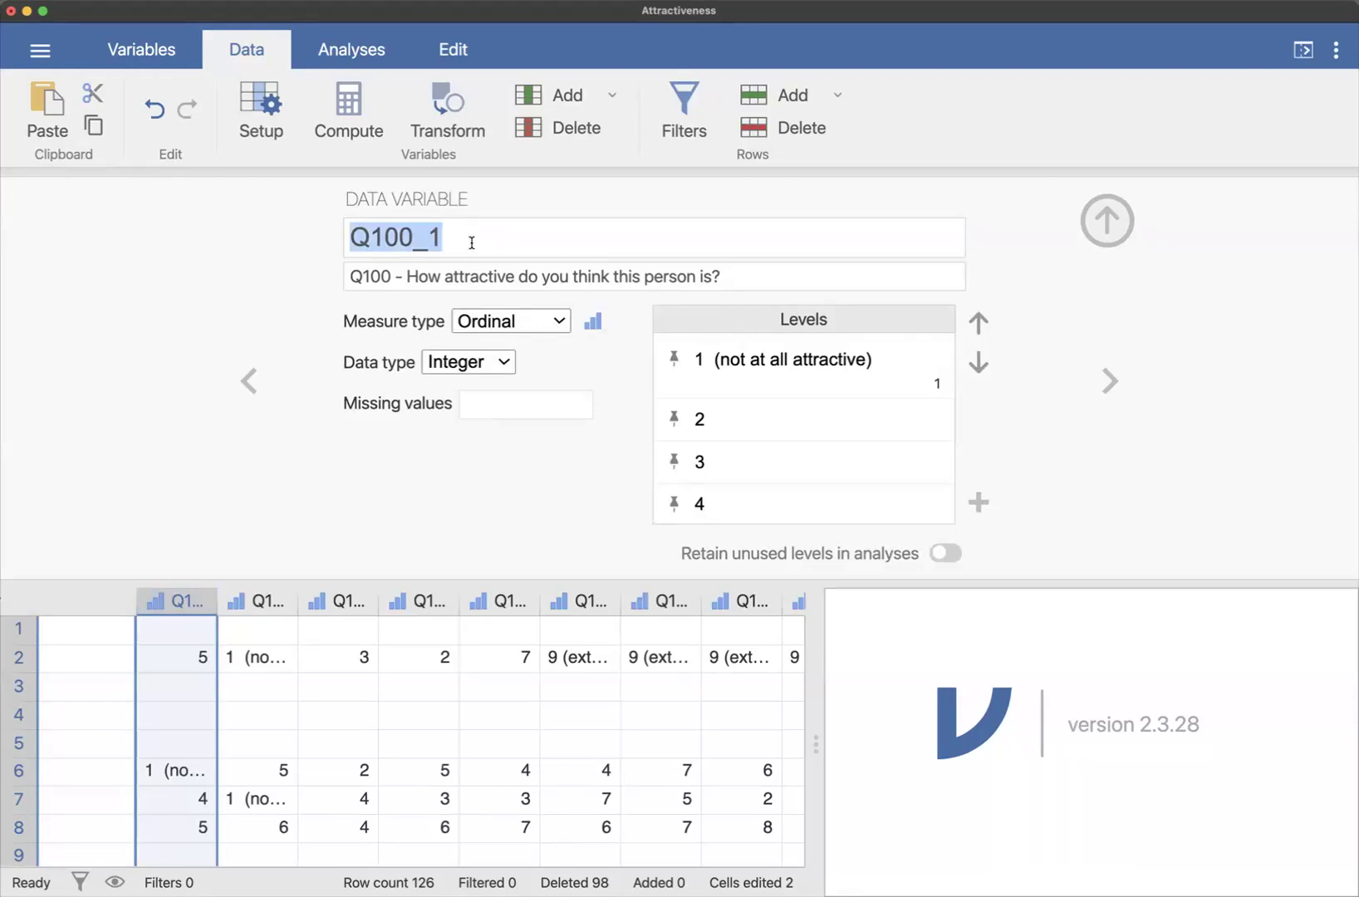
pyautogui.write('C')
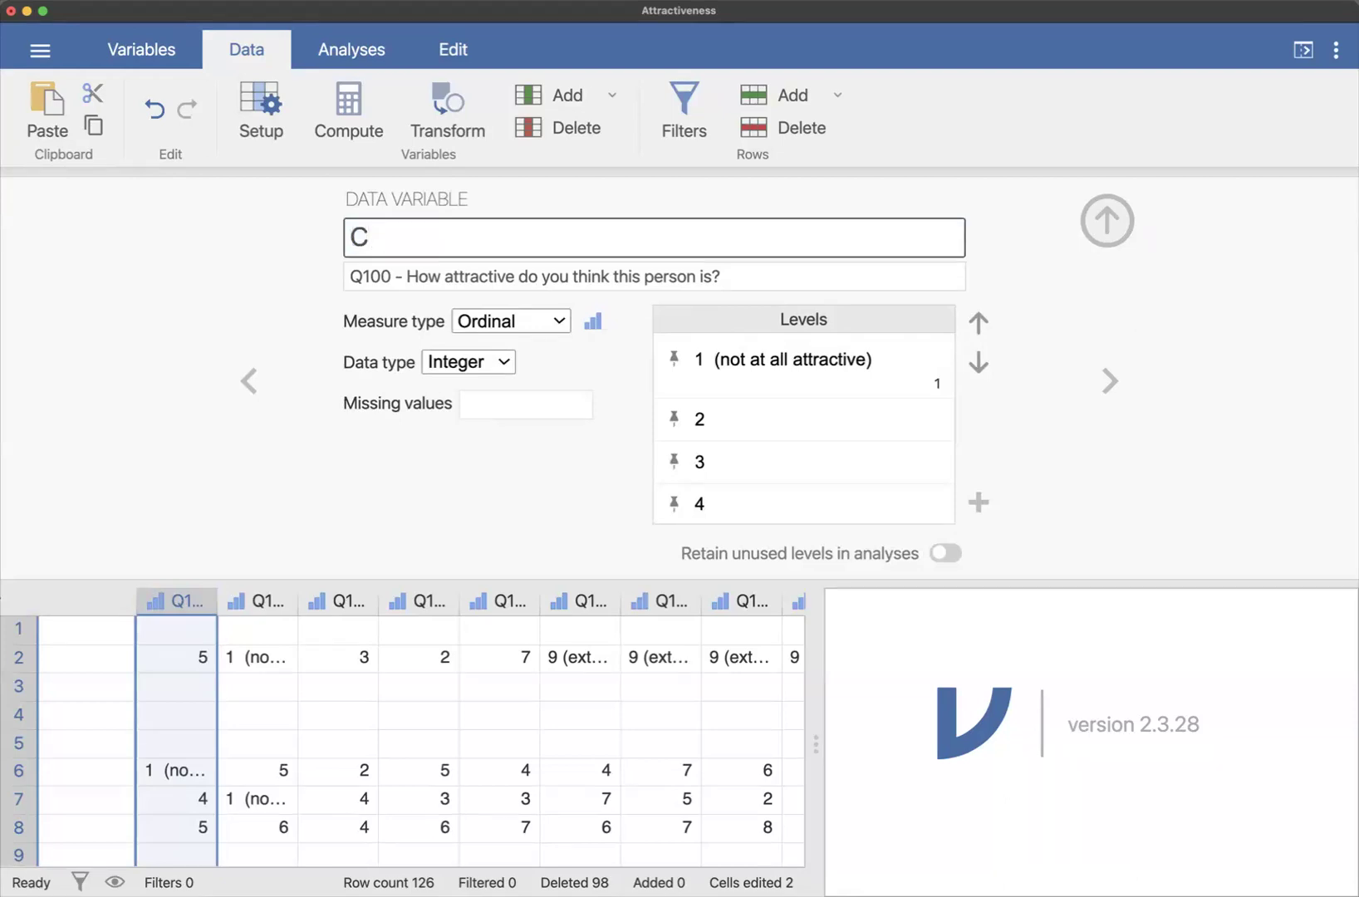
pyautogui.write('1_Attract1')
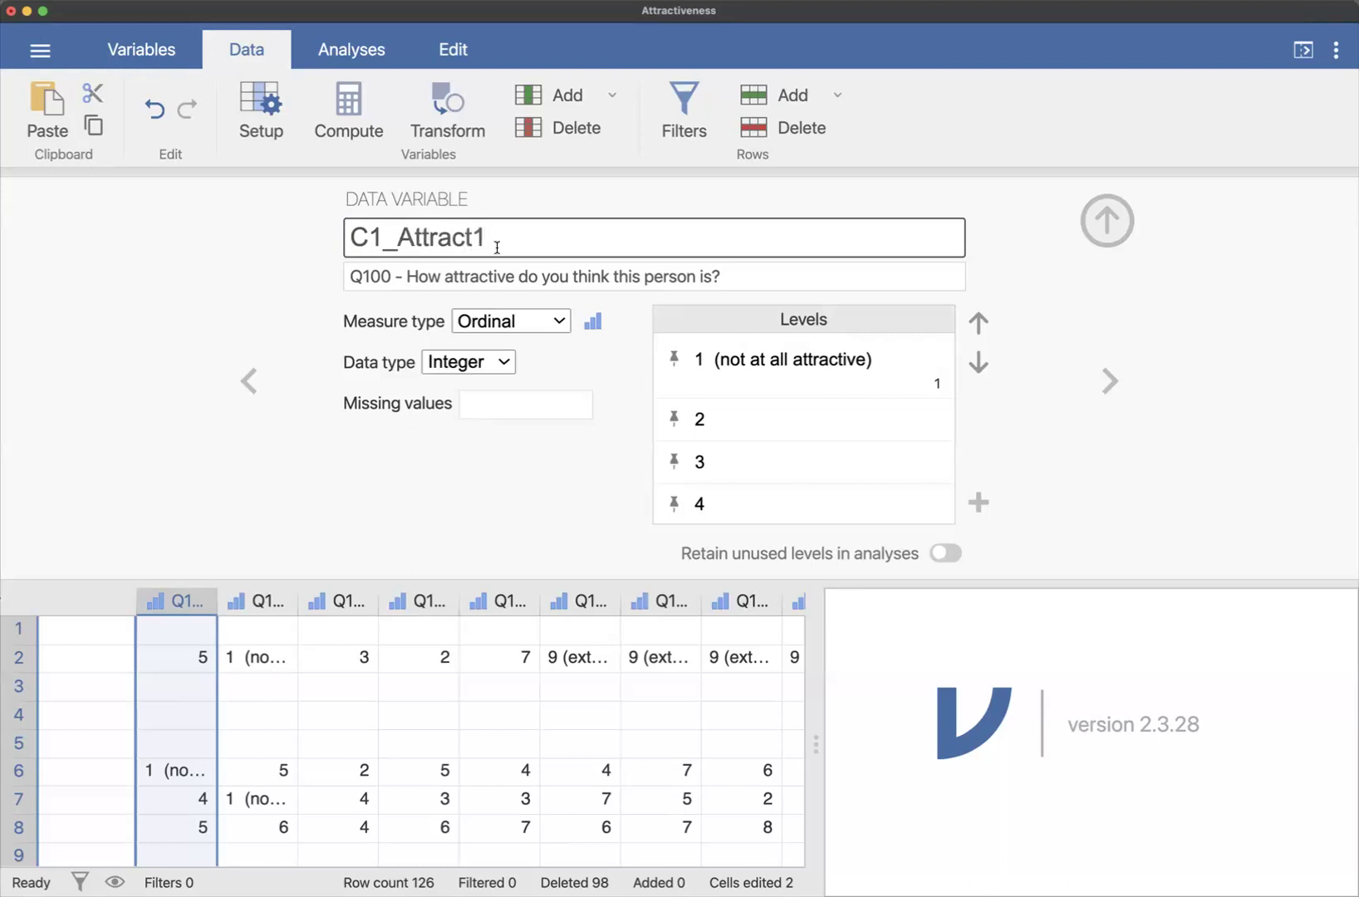
pyautogui.moveTo(558, 248); pyautogui.dragTo(345, 242)
pyautogui.press('super+c')
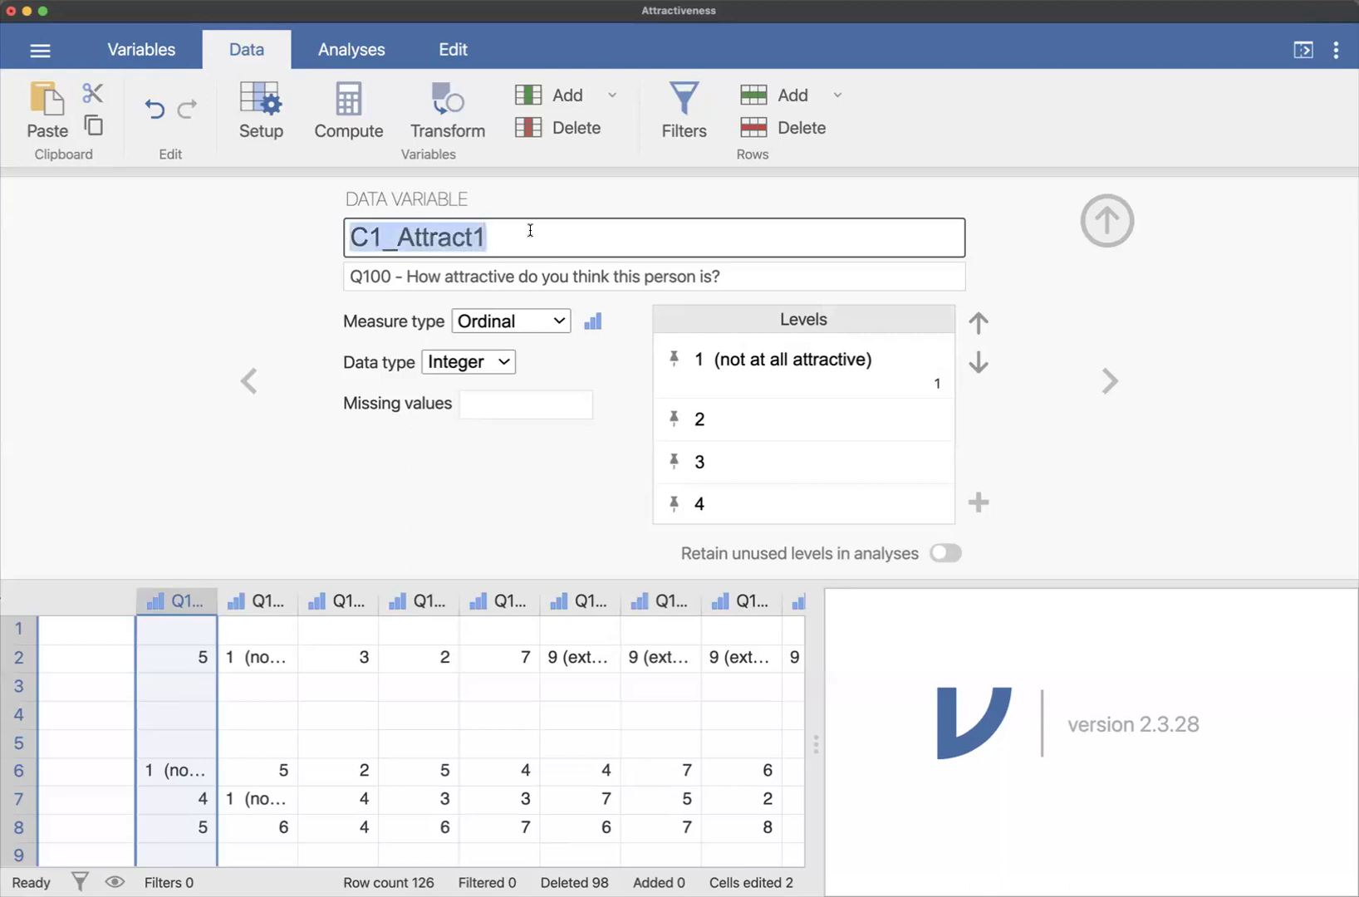
pyautogui.click(280, 292)
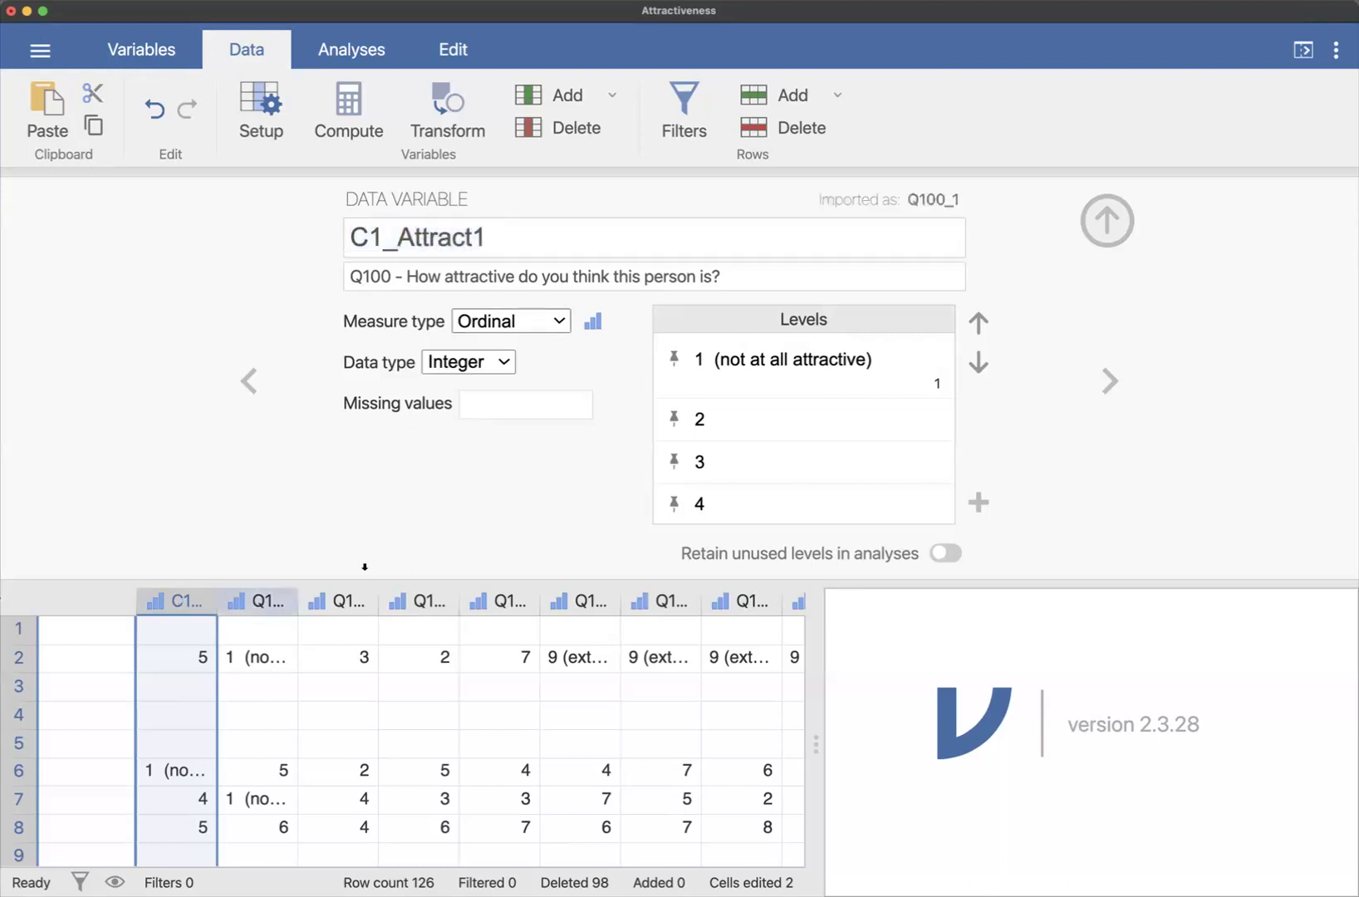
# Step: Rename Q102_1 to C1_Attract2 by pasting and editing the copied name
pyautogui.click(255, 602)
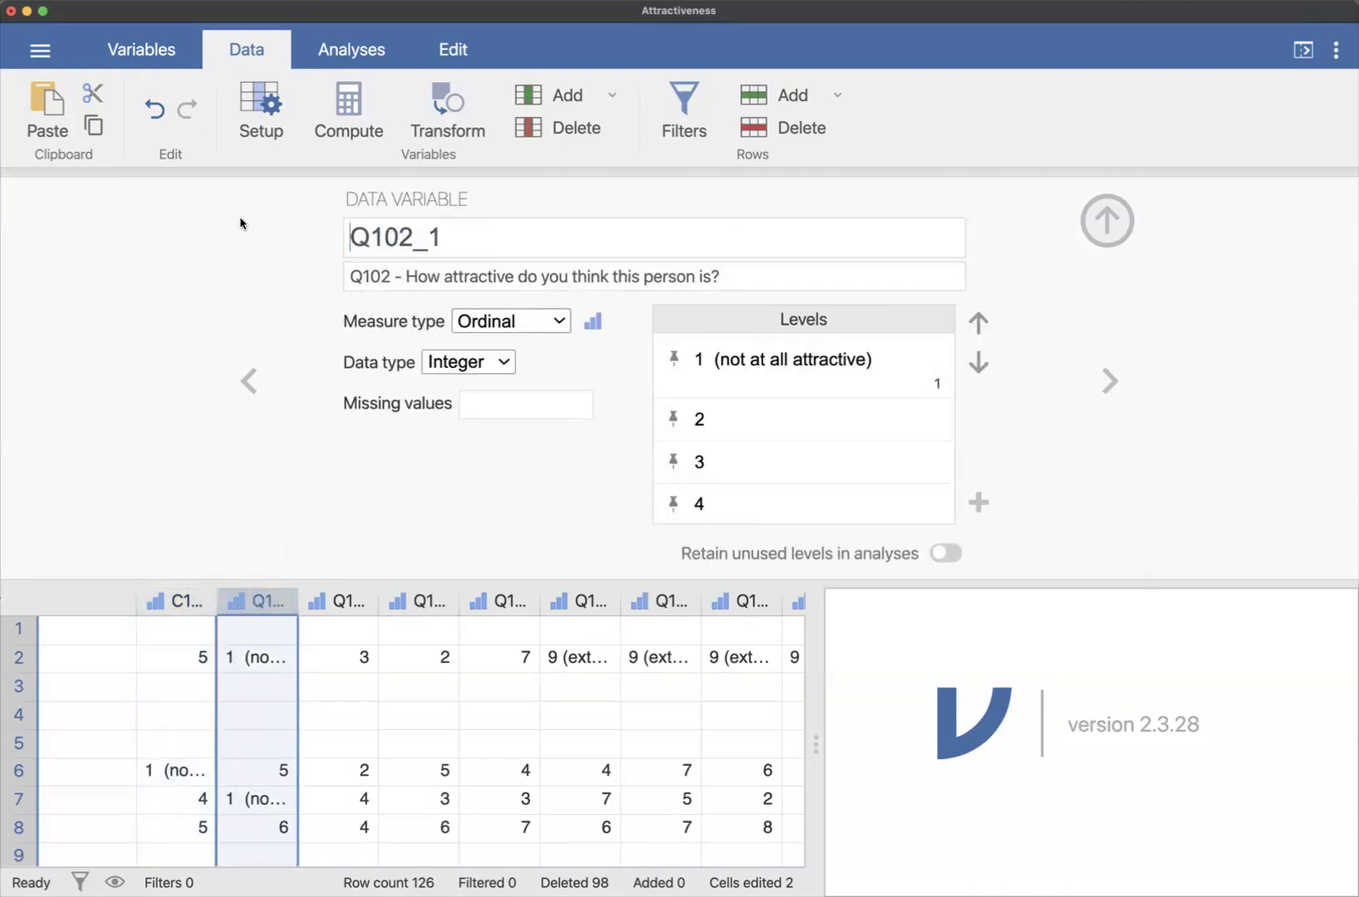
pyautogui.moveTo(459, 234); pyautogui.dragTo(352, 234)
pyautogui.press('super+v')
pyautogui.press('BackSpace')
pyautogui.write('2')
pyautogui.click(263, 272)
# Step: Rename Q101_1 to C1_Attract3 the same way
pyautogui.click(345, 611)
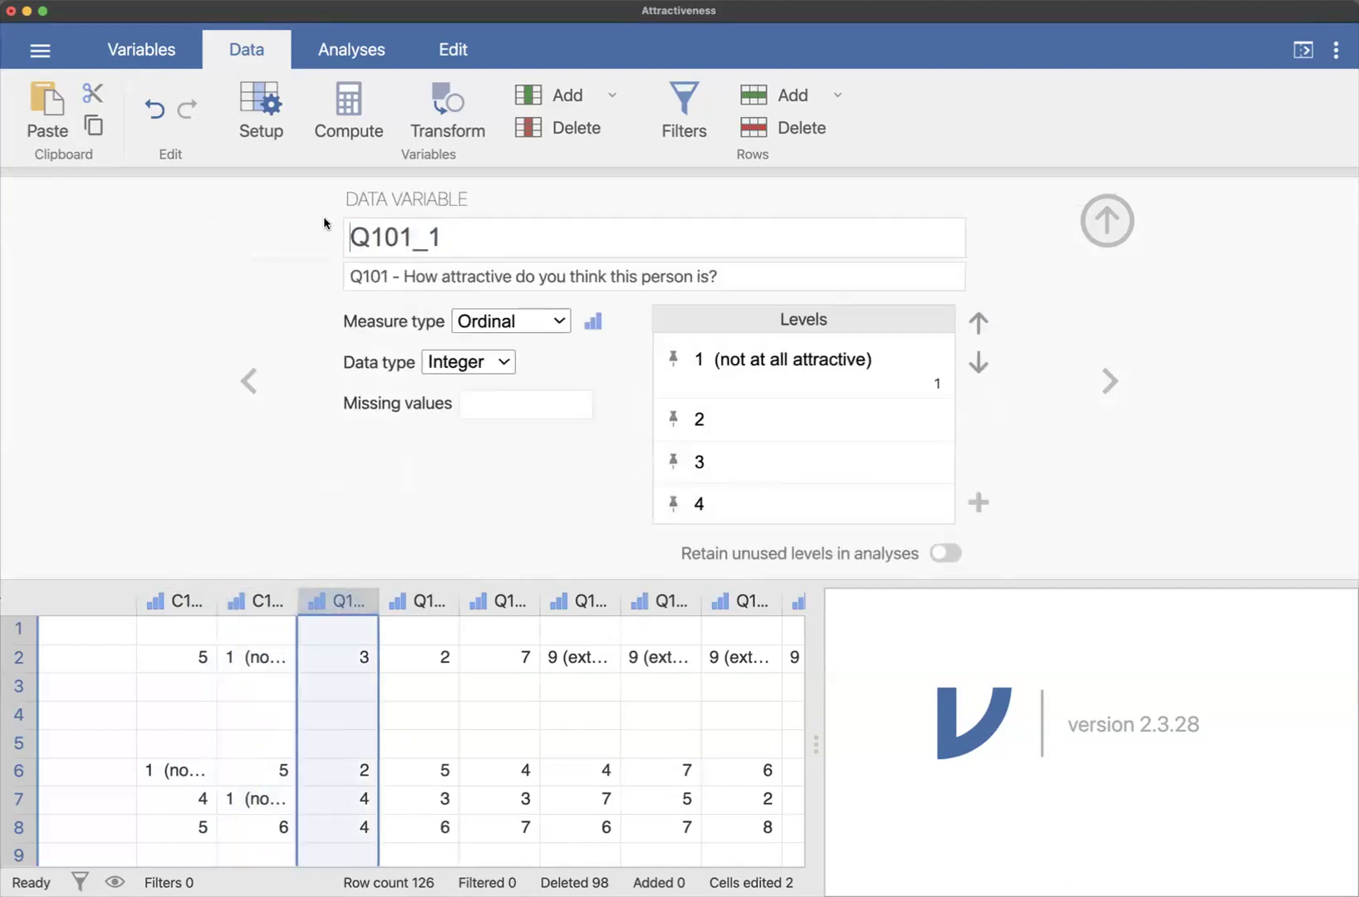
pyautogui.moveTo(475, 226); pyautogui.dragTo(332, 232)
pyautogui.press('super+v')
pyautogui.press('BackSpace')
pyautogui.write('3')
pyautogui.press('Return')
pyautogui.hscroll(2, 442, 747)
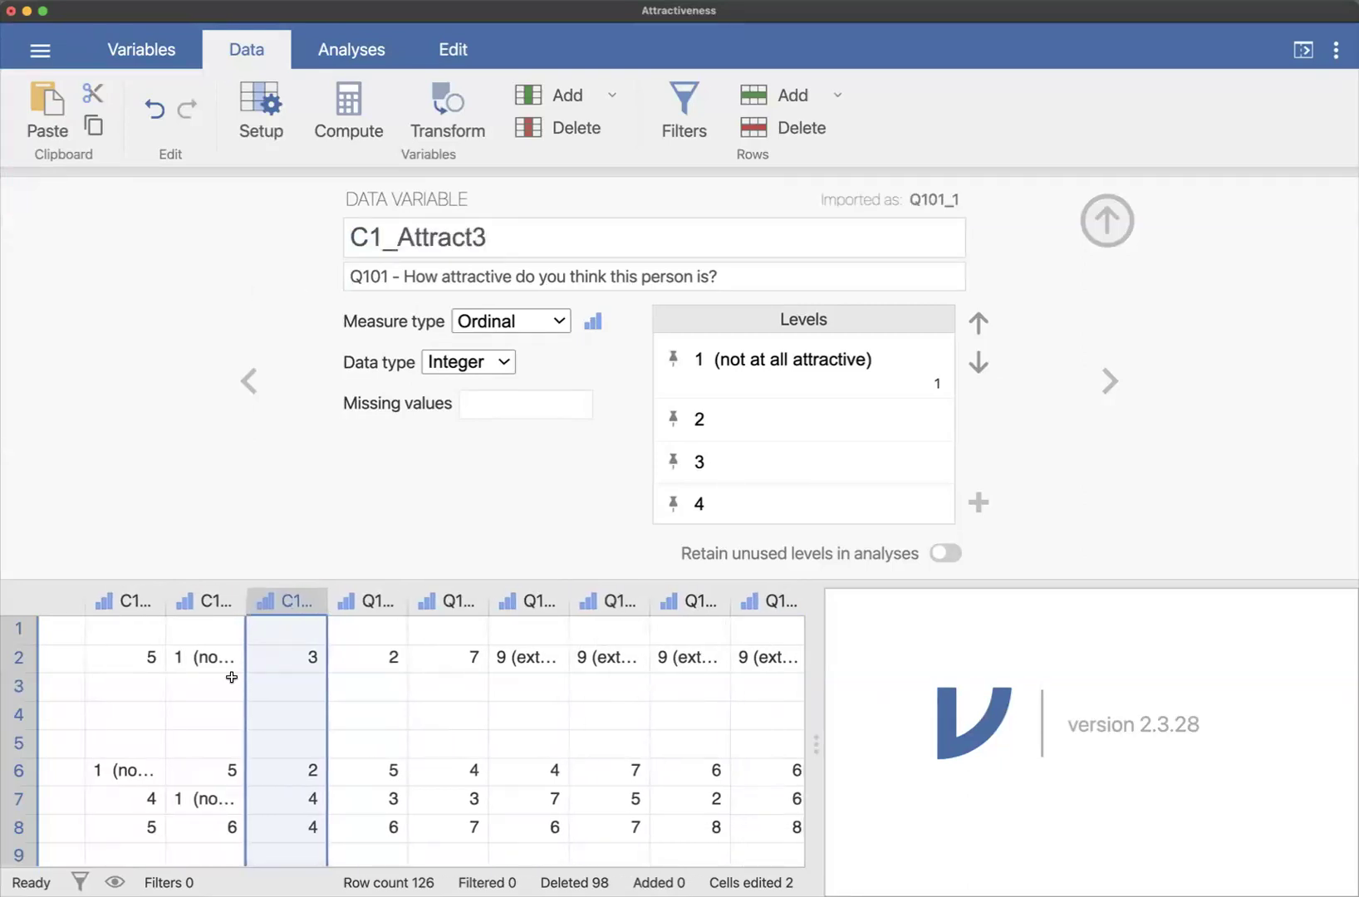
pyautogui.hscroll(2, 327, 688)
pyautogui.hscroll(10, 327, 688)
pyautogui.hscroll(10, 327, 688)
pyautogui.hscroll(10, 326, 687)
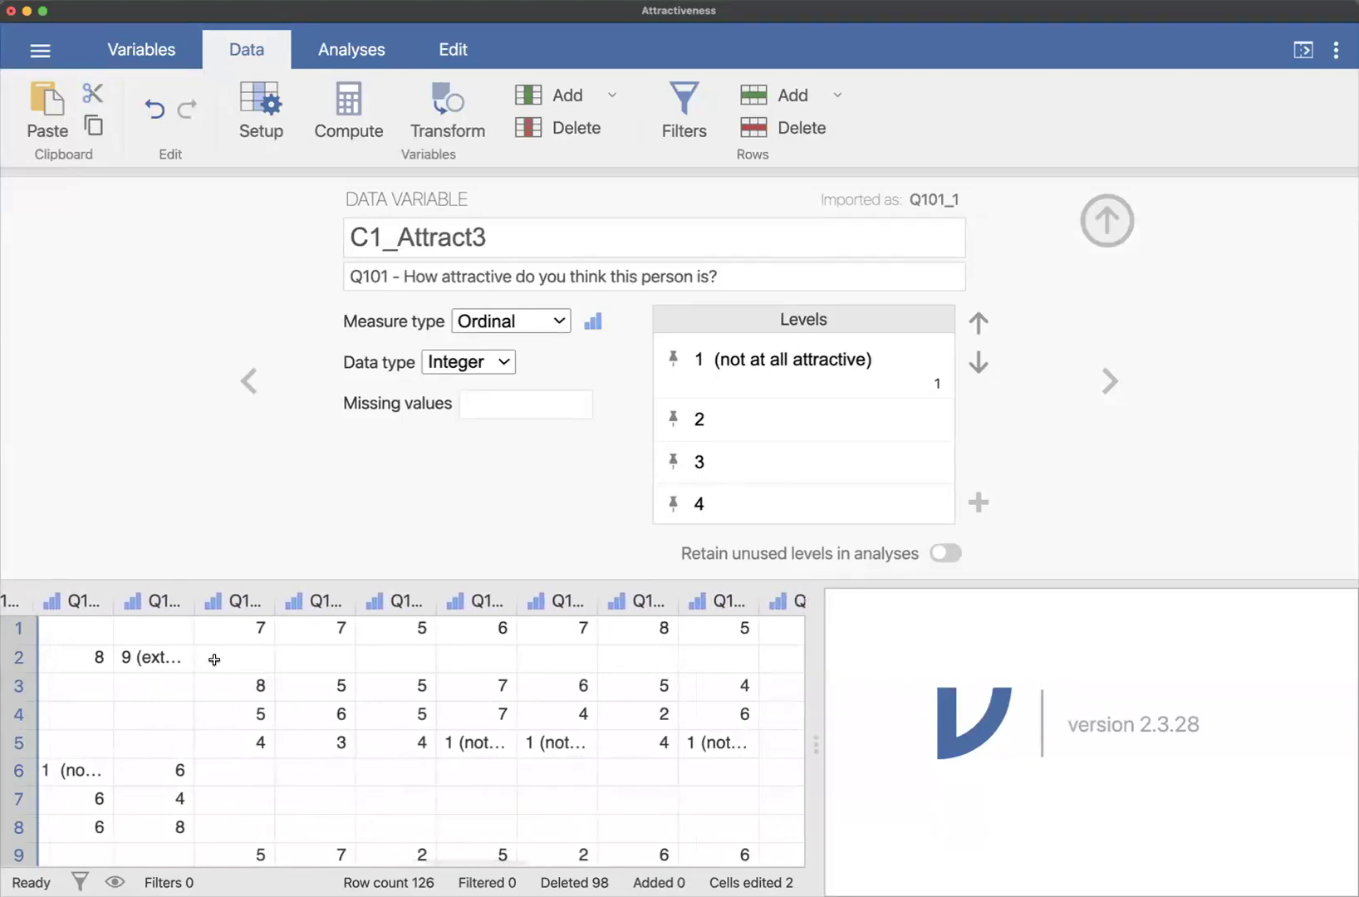
# Step: Rename Q121_1 to C2_Attract1 by pasting C1_Attract1 and changing C1 to C2
pyautogui.click(243, 602)
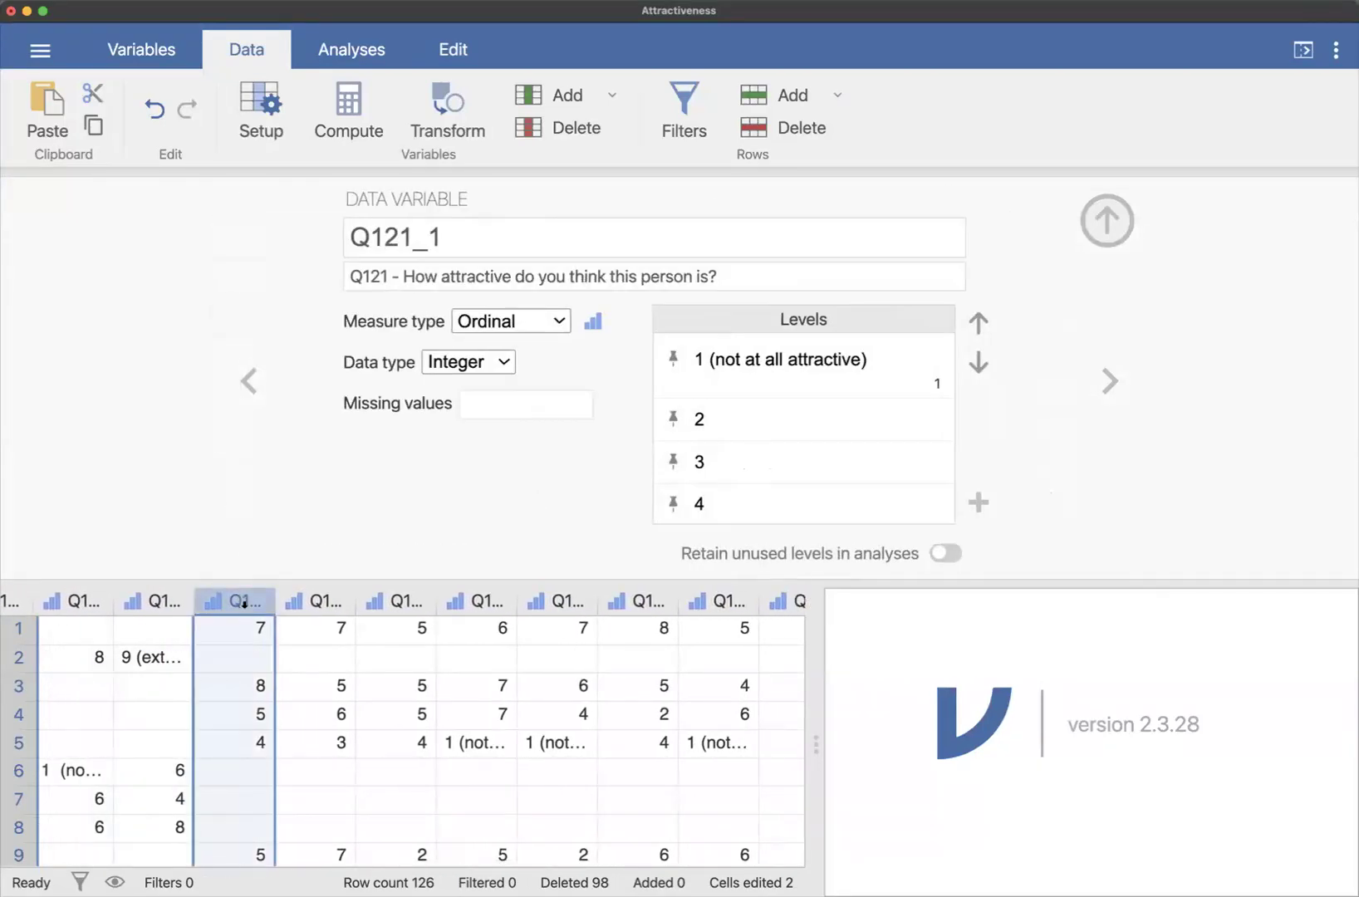
pyautogui.doubleClick(478, 237)
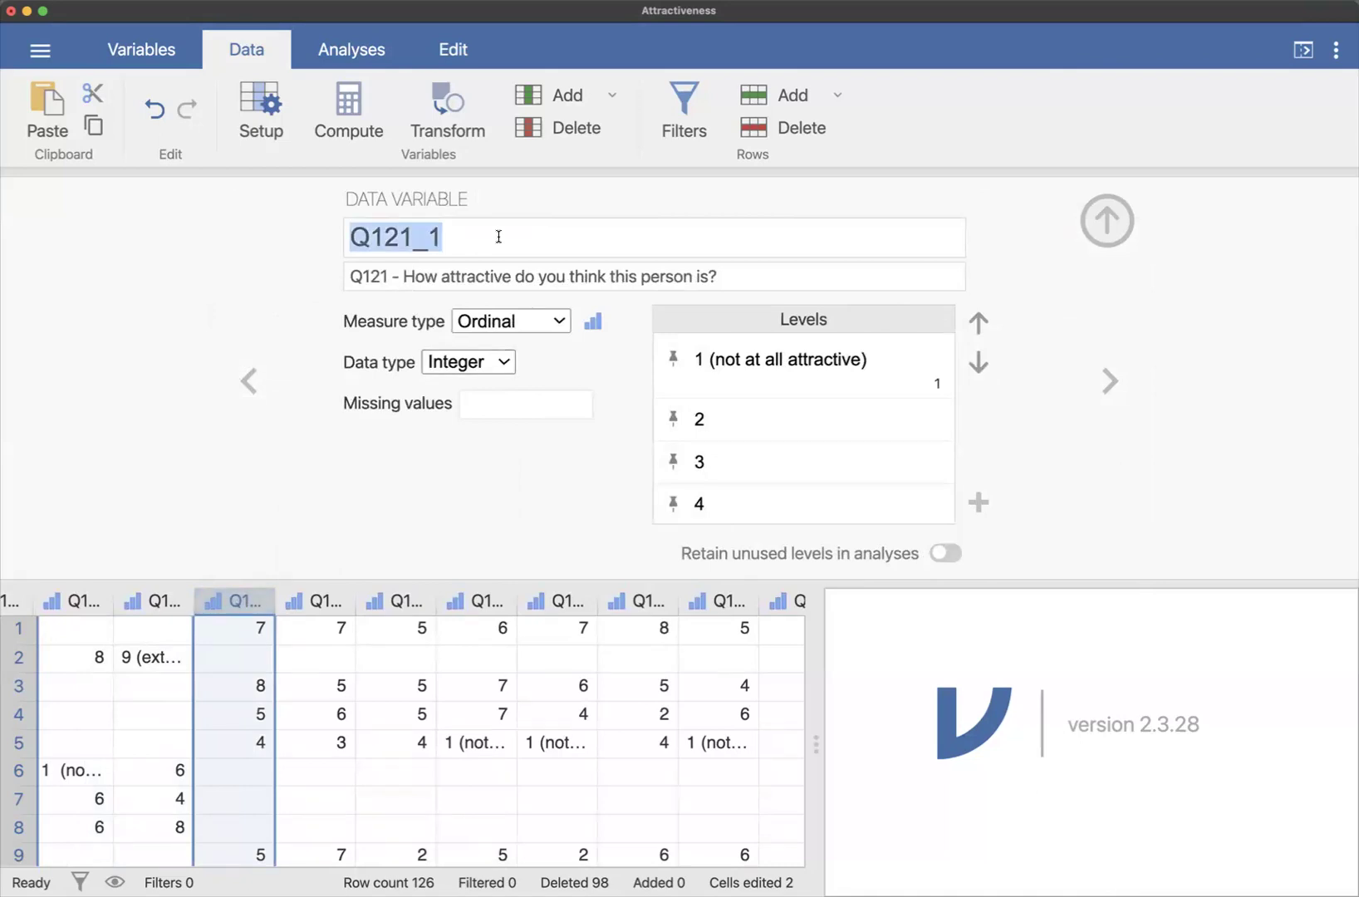
pyautogui.press('super+v')
pyautogui.click(438, 236)
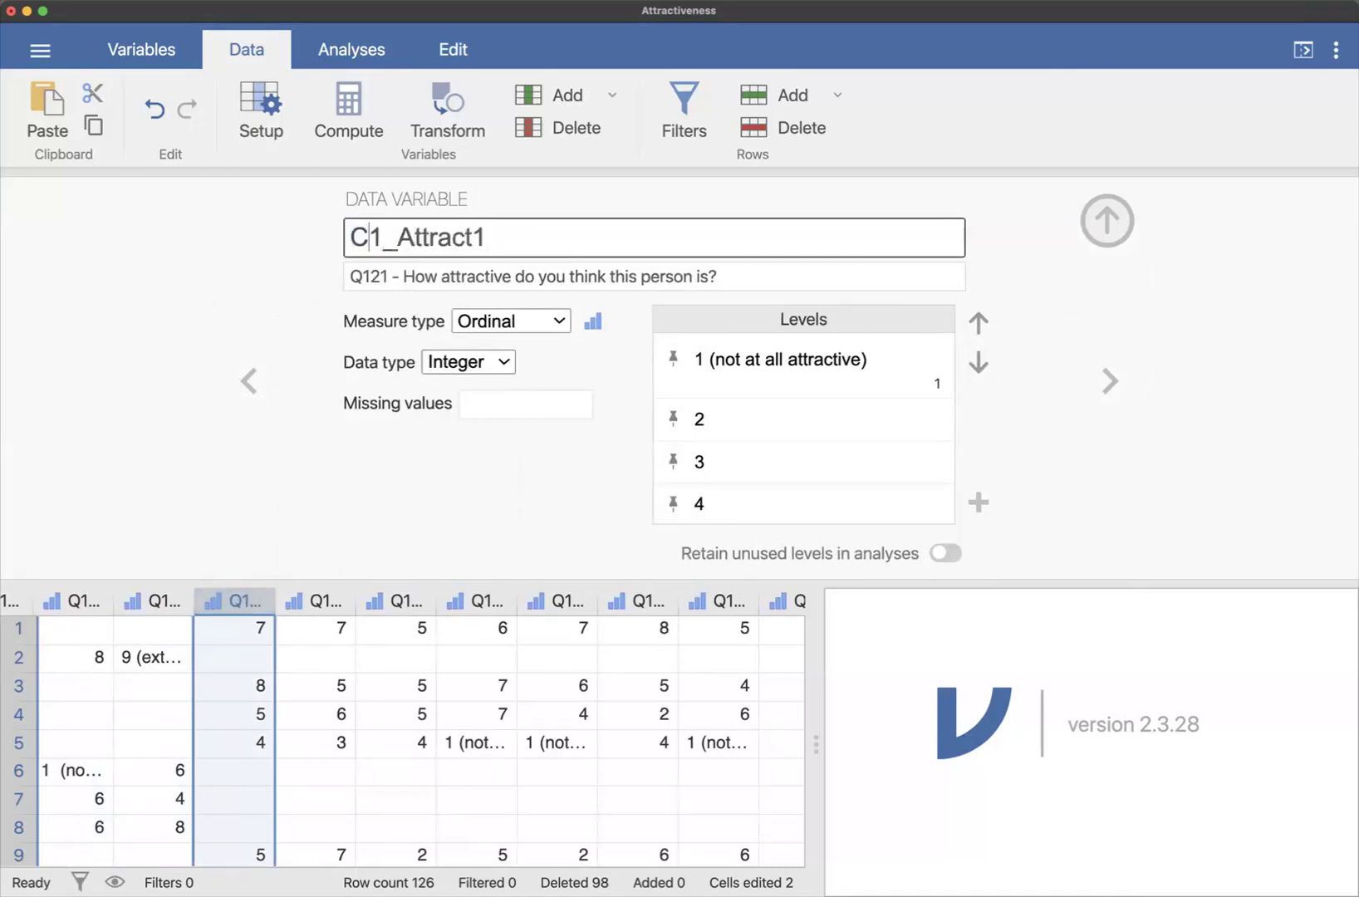
pyautogui.click(257, 292)
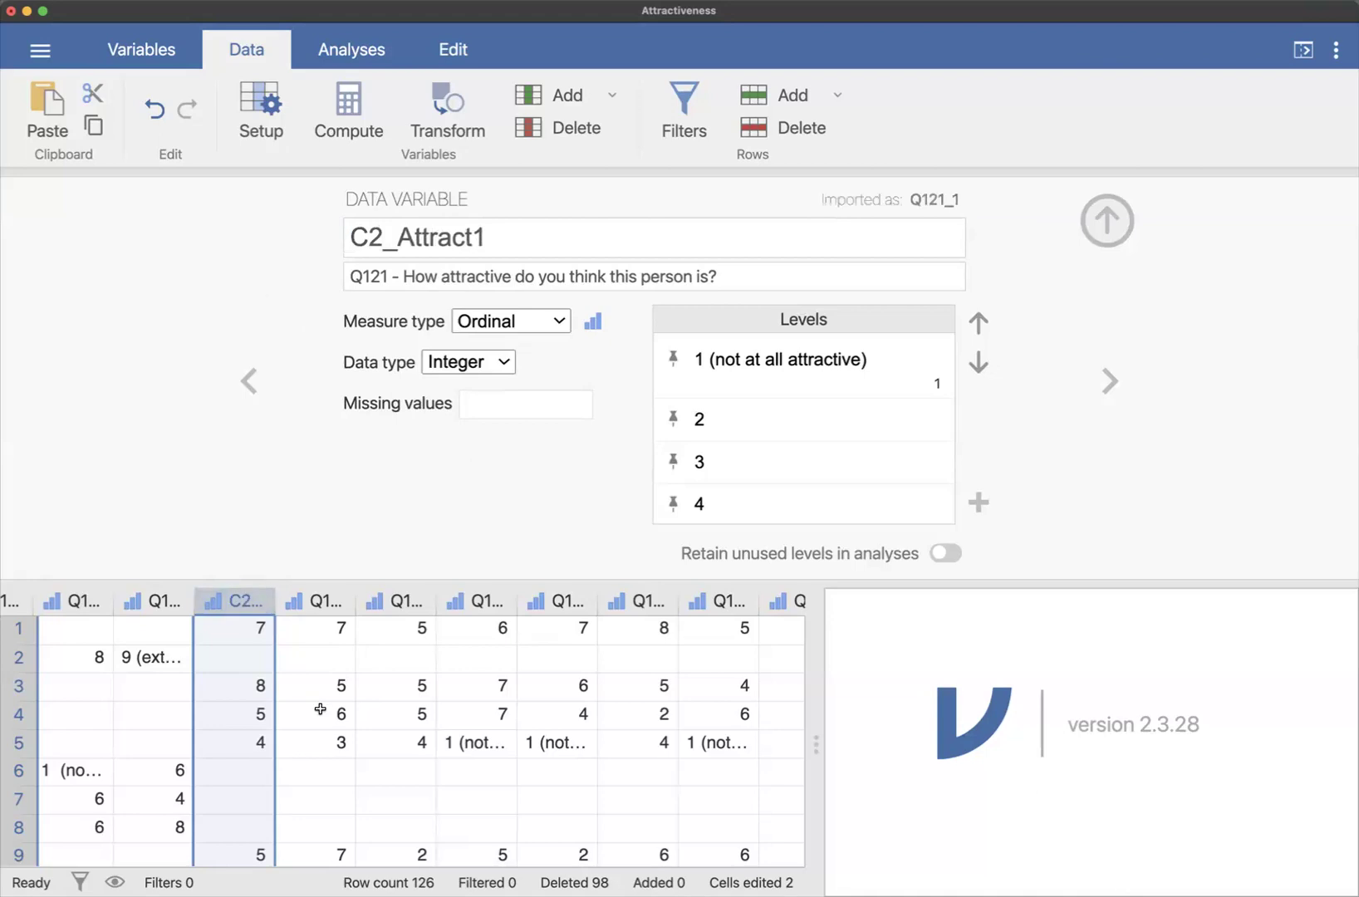
# Step: Select rows 2–5 across the four rating columns, then bring up Q119_1's settings
pyautogui.hscroll(-3, 319, 708)
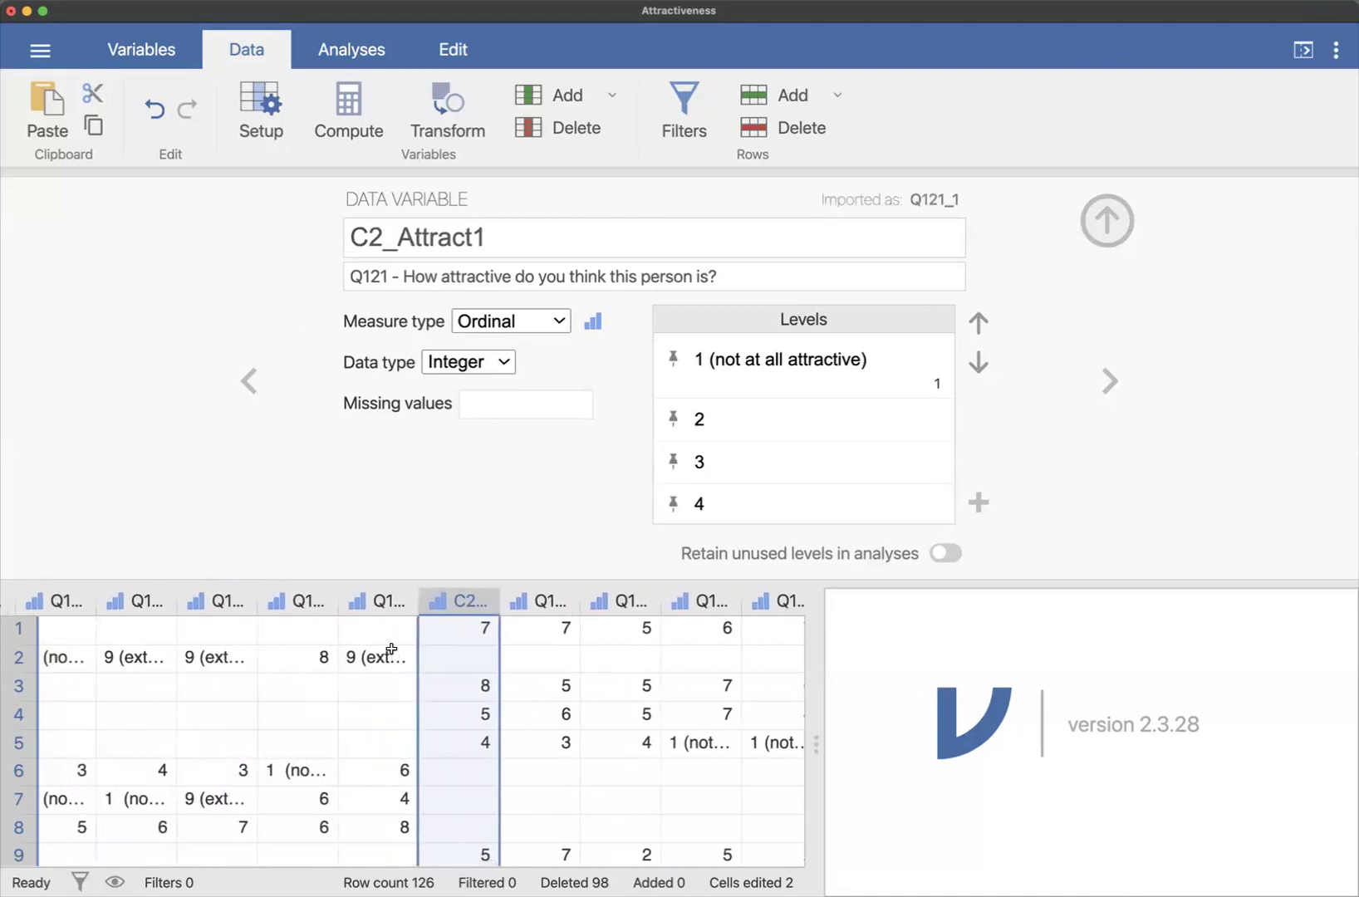
pyautogui.click(389, 658)
pyautogui.moveTo(383, 658); pyautogui.dragTo(118, 657)
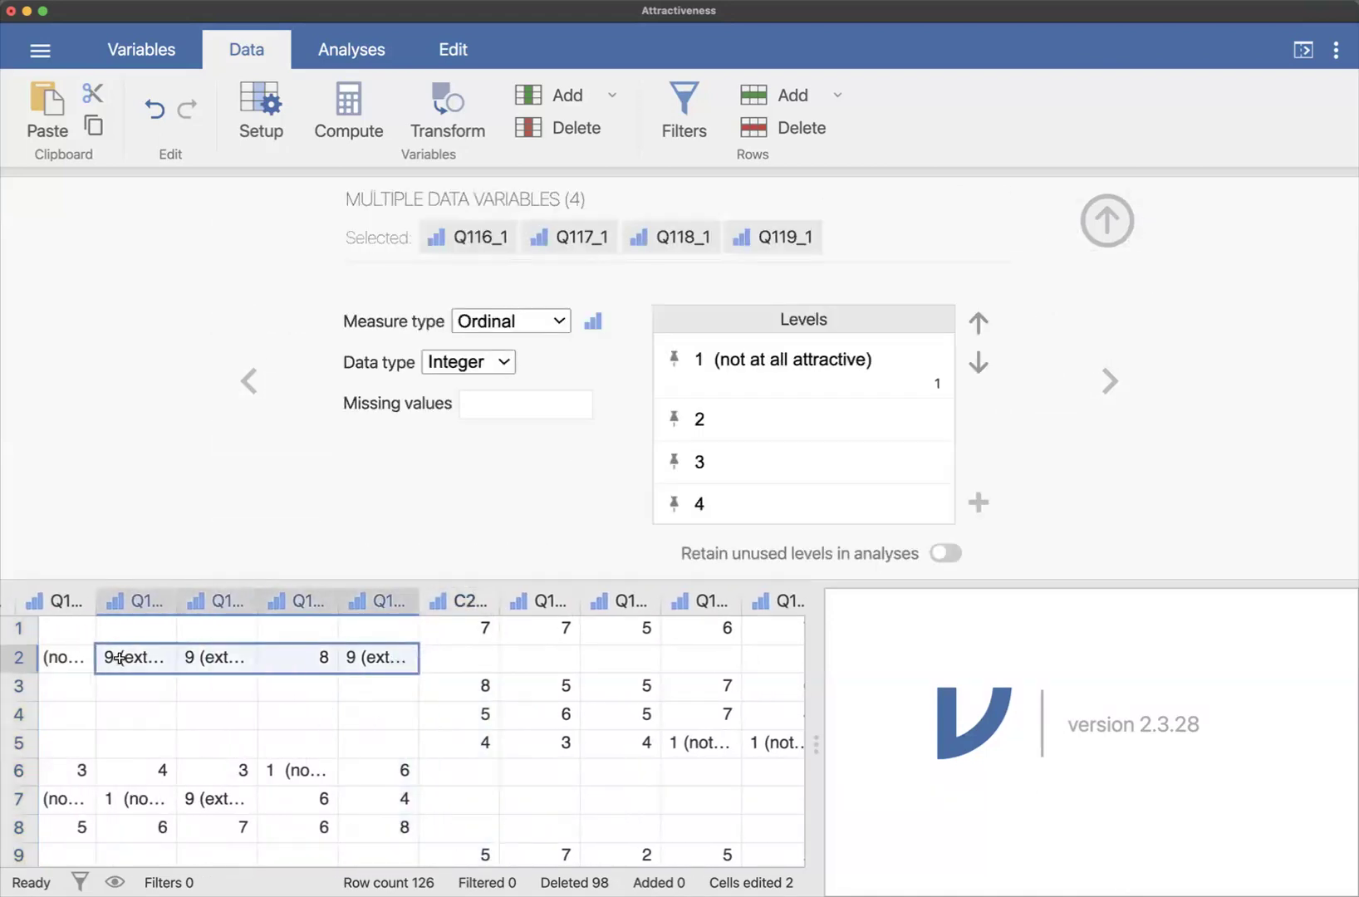
pyautogui.click(474, 693)
pyautogui.moveTo(496, 694); pyautogui.dragTo(735, 748)
pyautogui.click(470, 600)
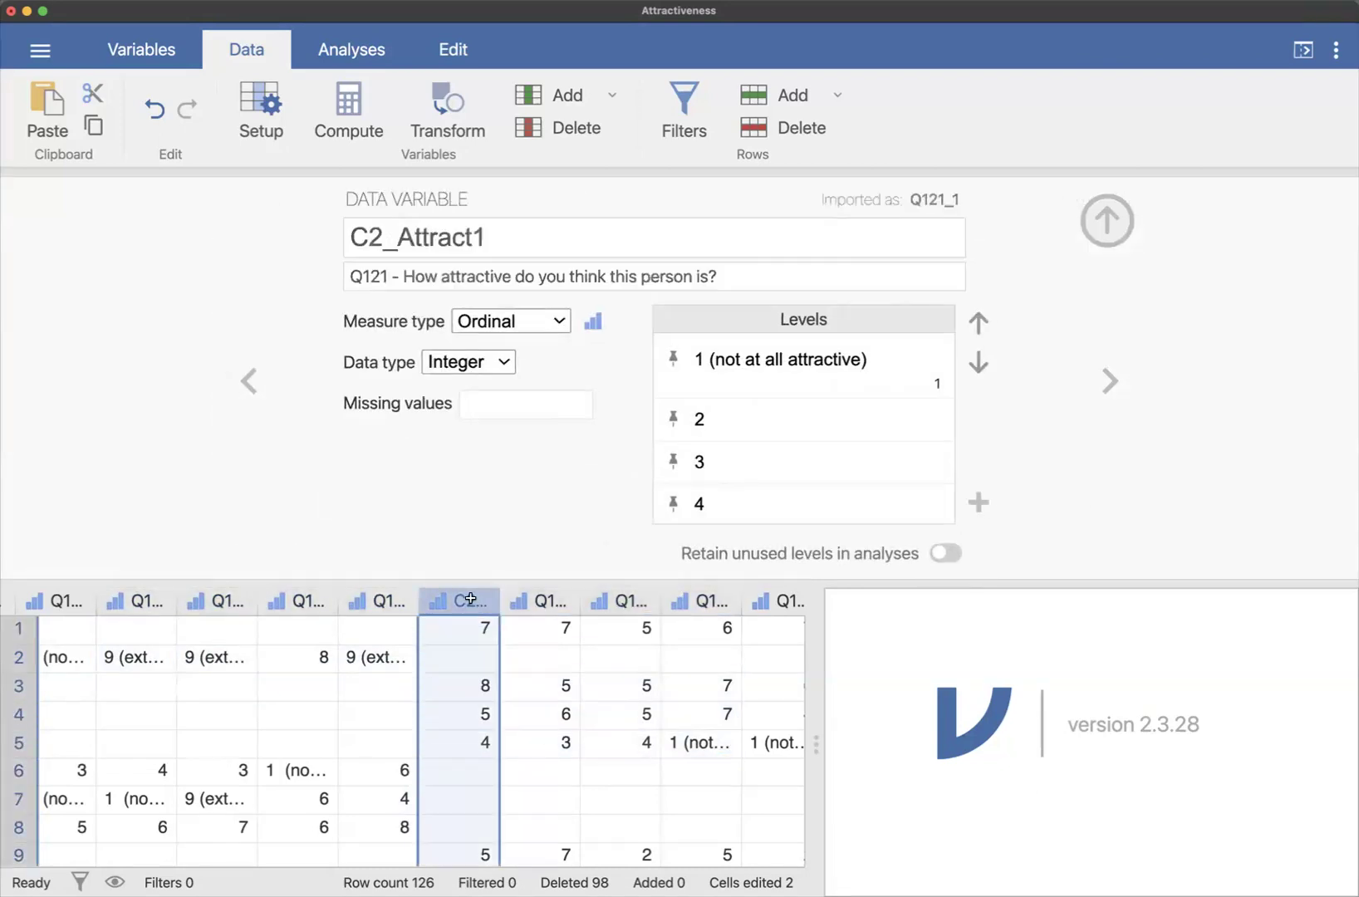
pyautogui.click(397, 599)
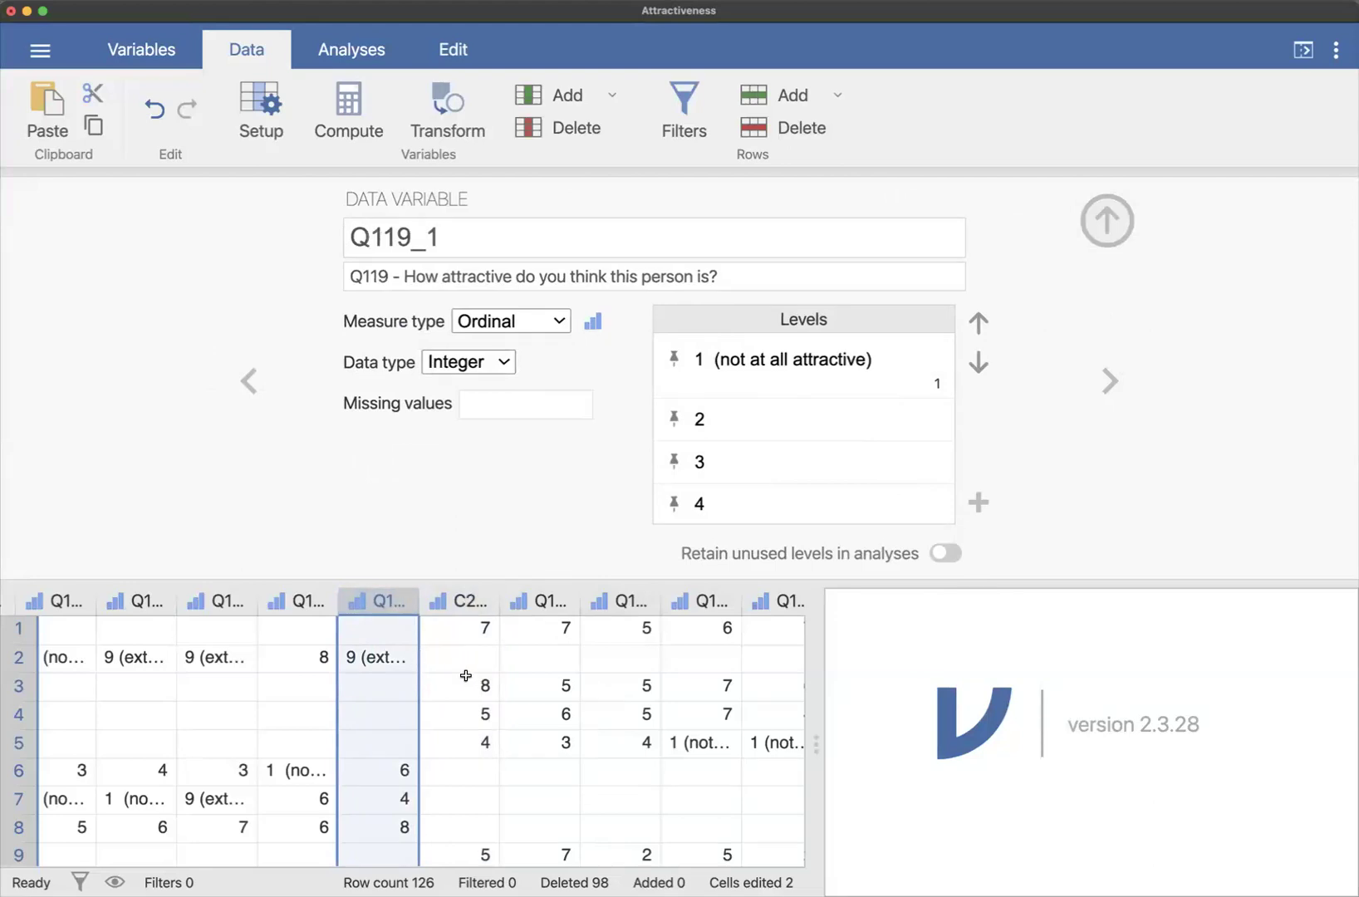
pyautogui.hscroll(5, 454, 654)
pyautogui.hscroll(5, 455, 653)
pyautogui.hscroll(2, 454, 654)
pyautogui.hscroll(10, 436, 719)
pyautogui.hscroll(8, 435, 719)
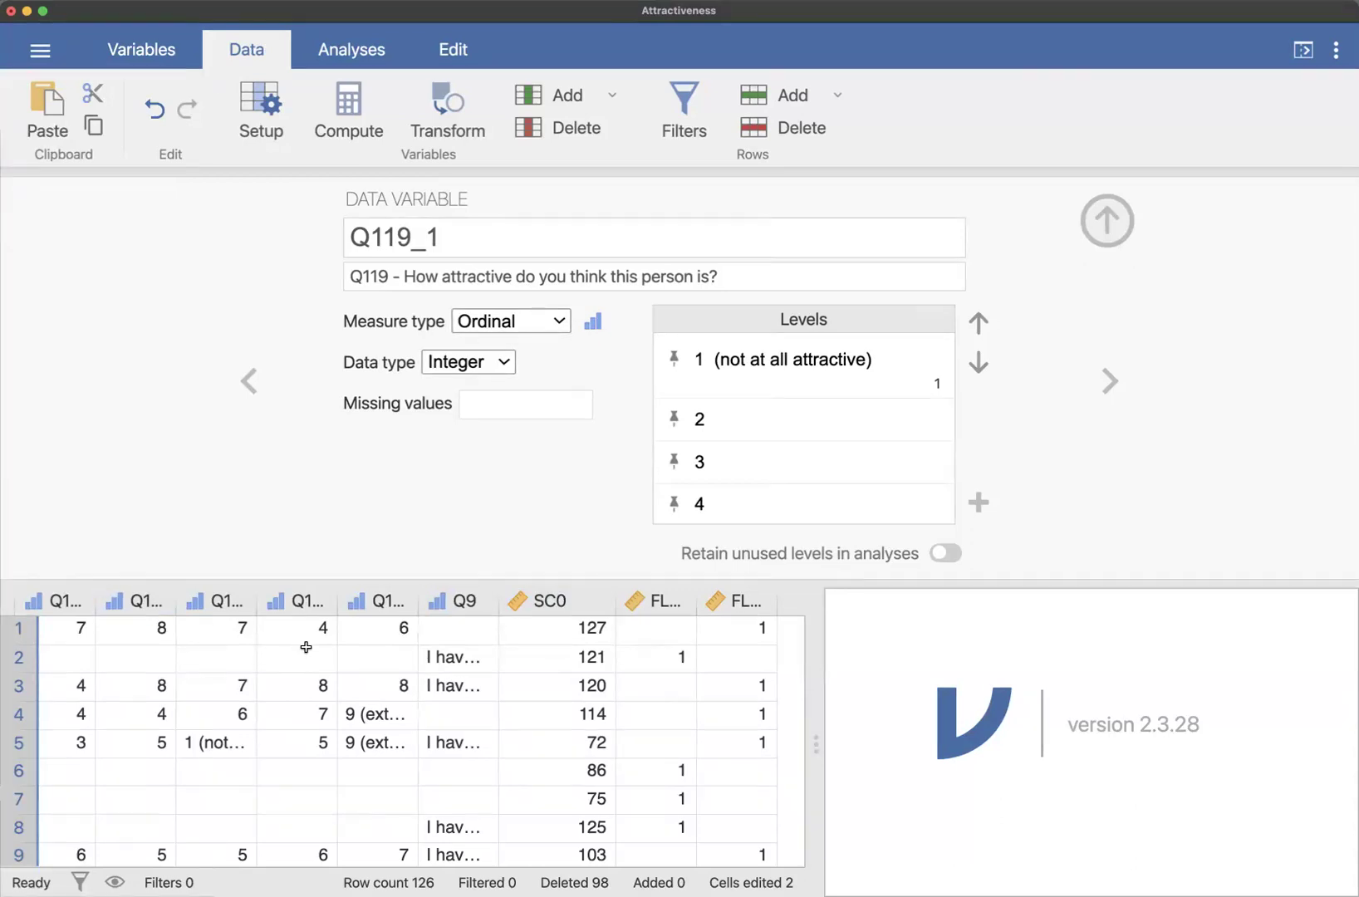
# Step: Check the Q9 debrief variable, then SC0, a Continuous decimal 'Score' variable
pyautogui.click(455, 598)
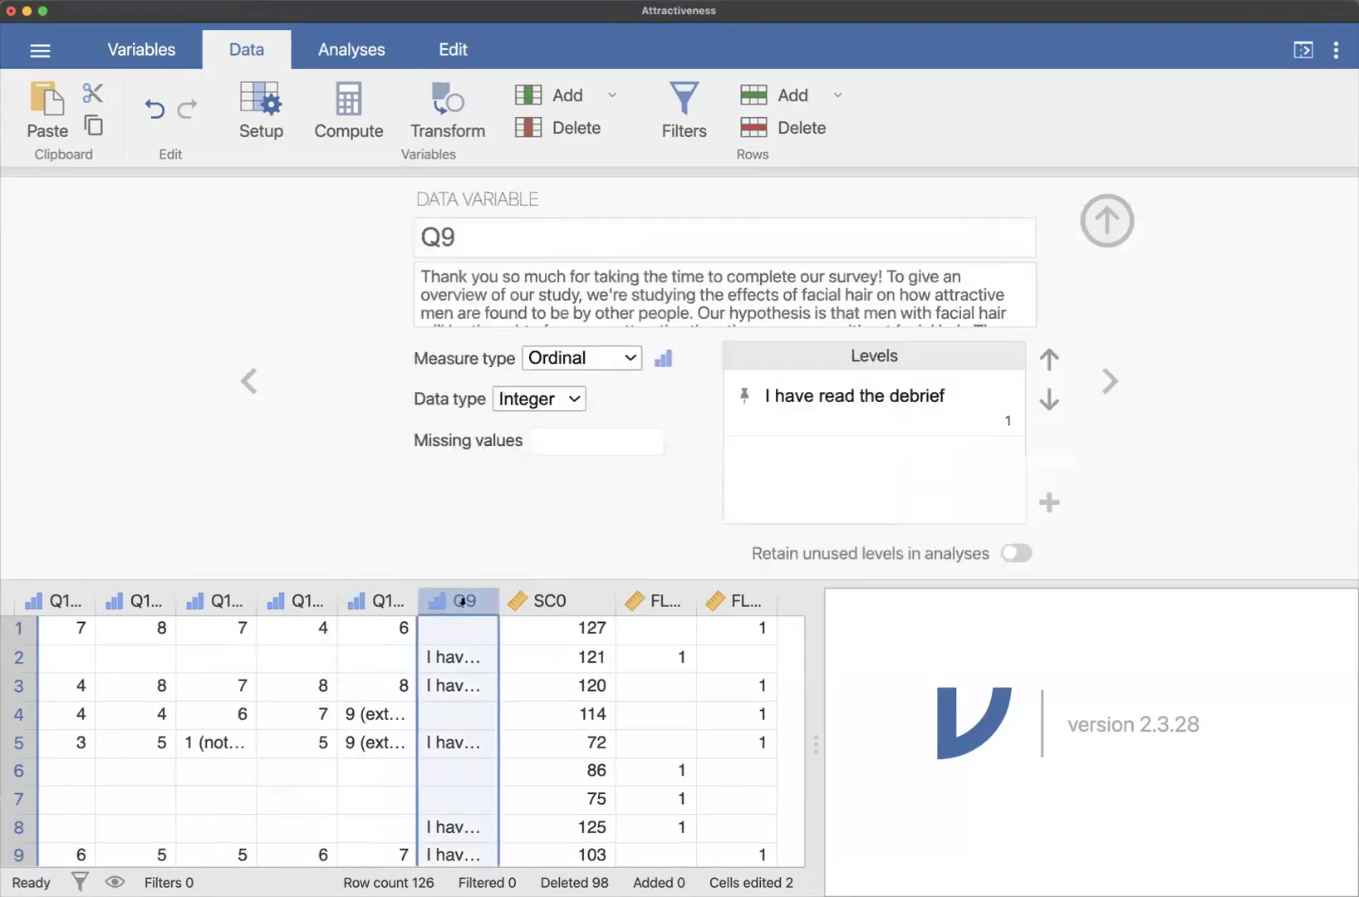
pyautogui.click(560, 600)
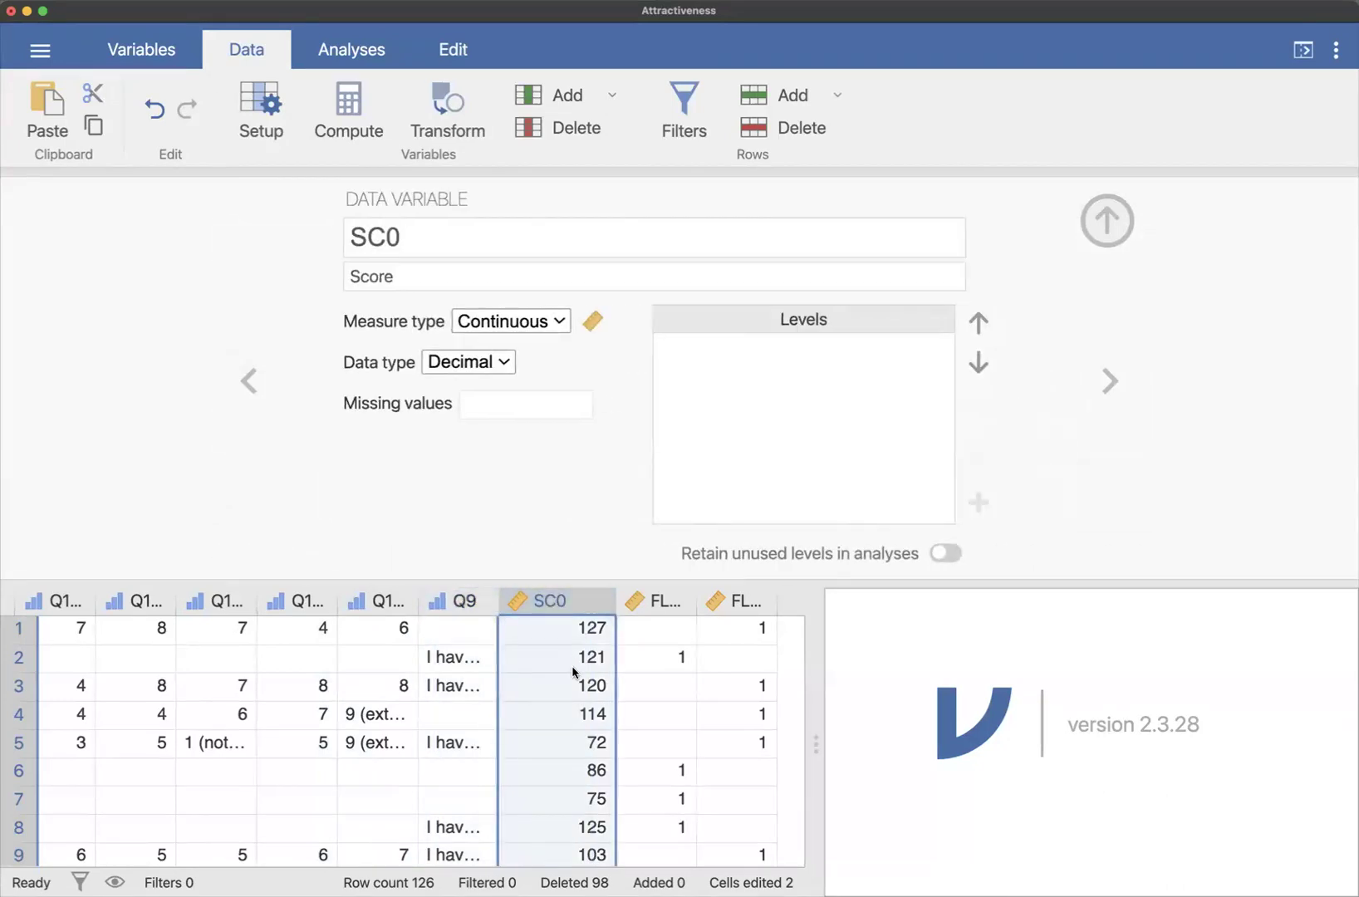